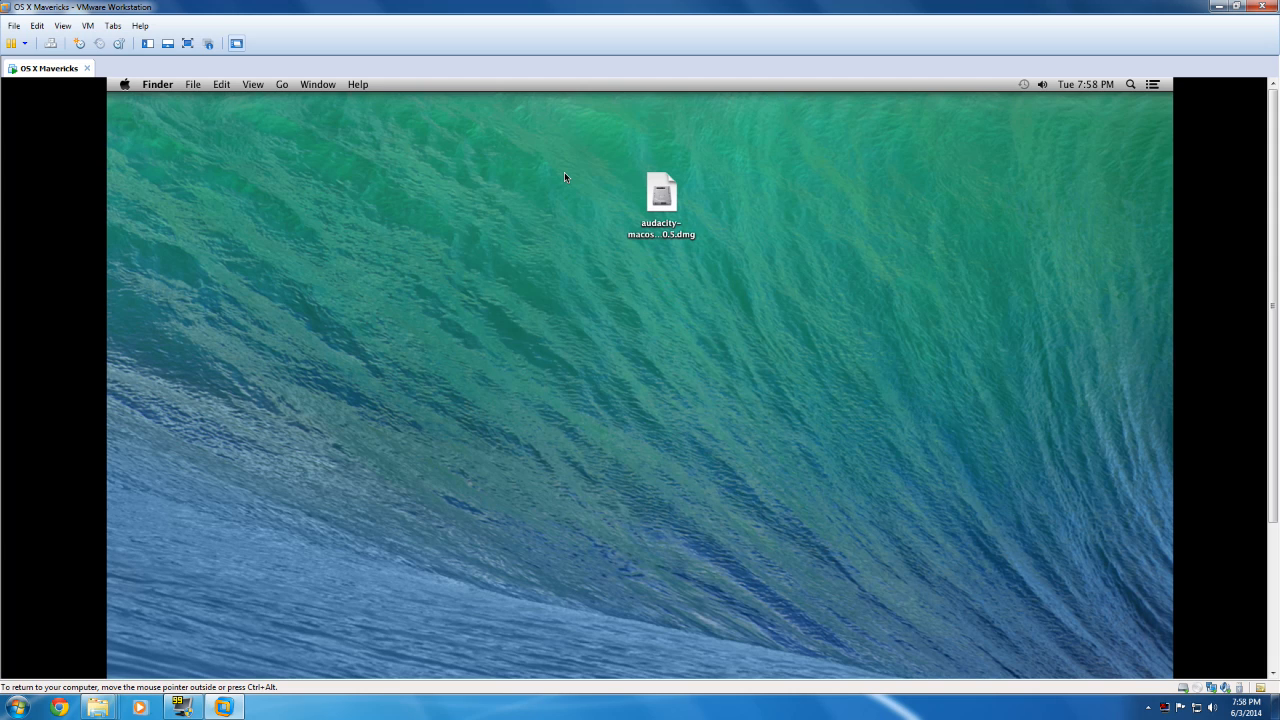
Step: Open the Audacity disk image on the desktop, read its Install.txt file and close the text file
click(679, 196)
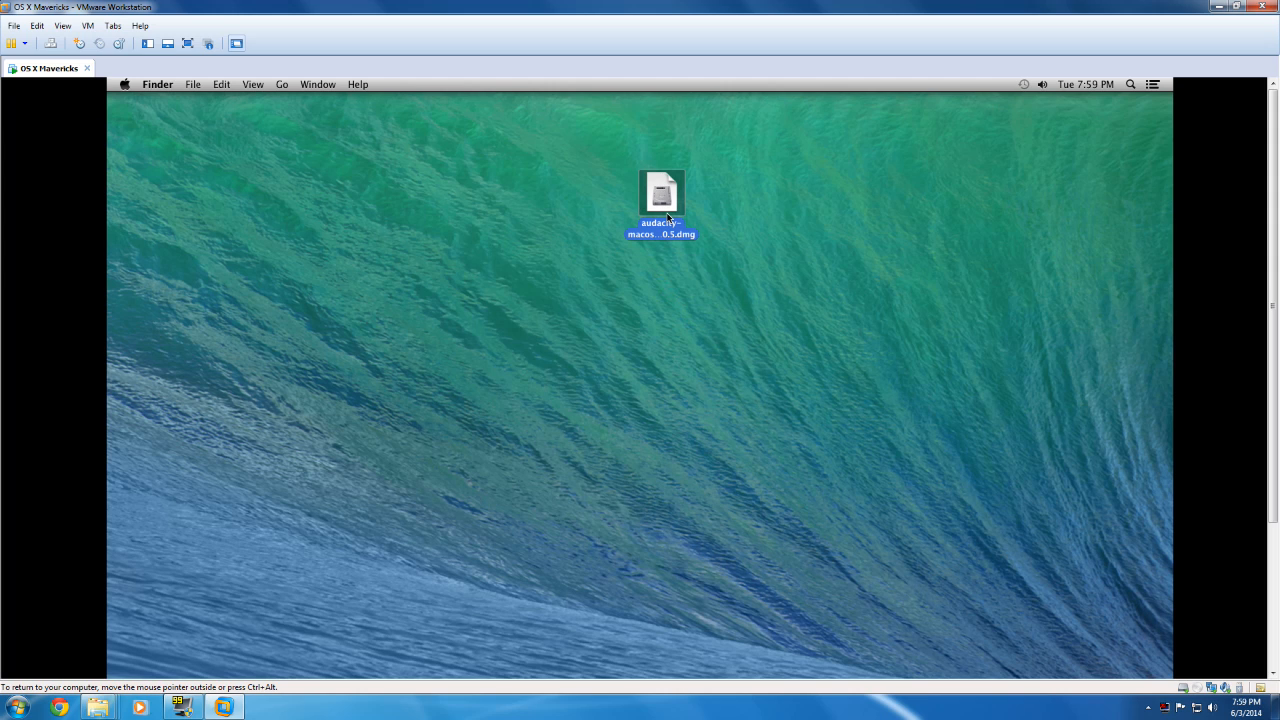
click(677, 201)
click(675, 198)
double_click(675, 198)
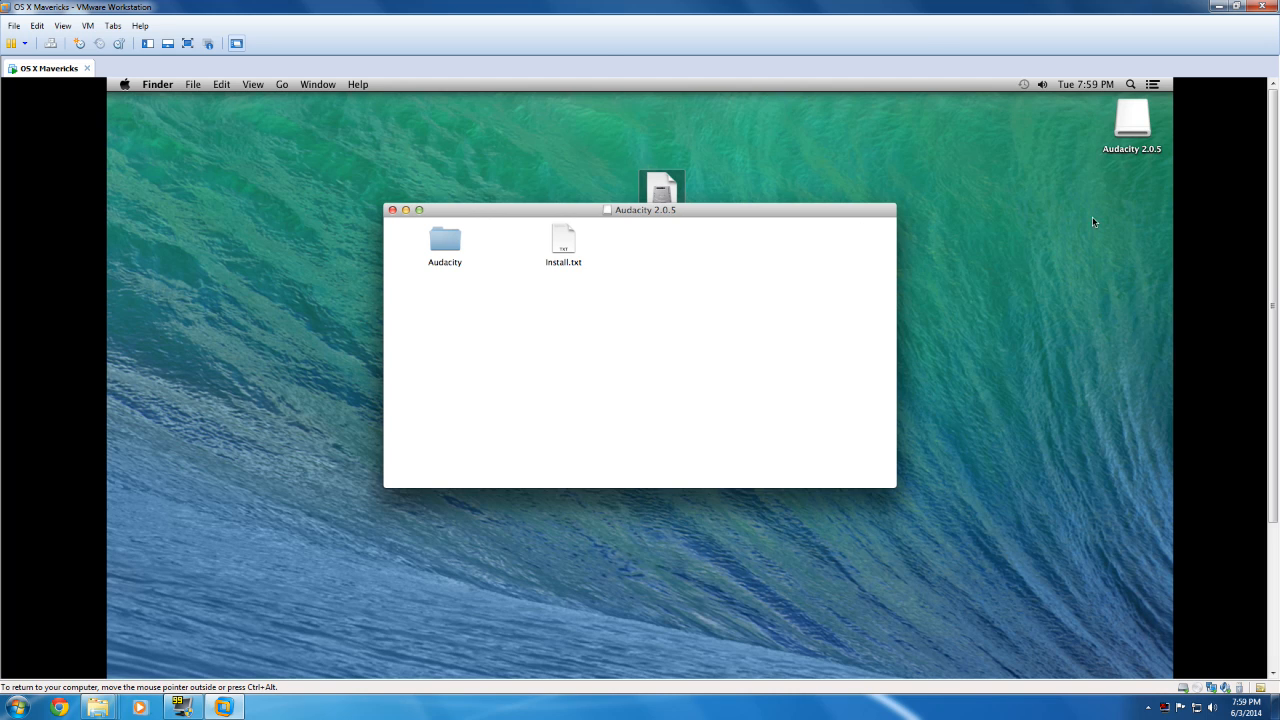
double_click(557, 240)
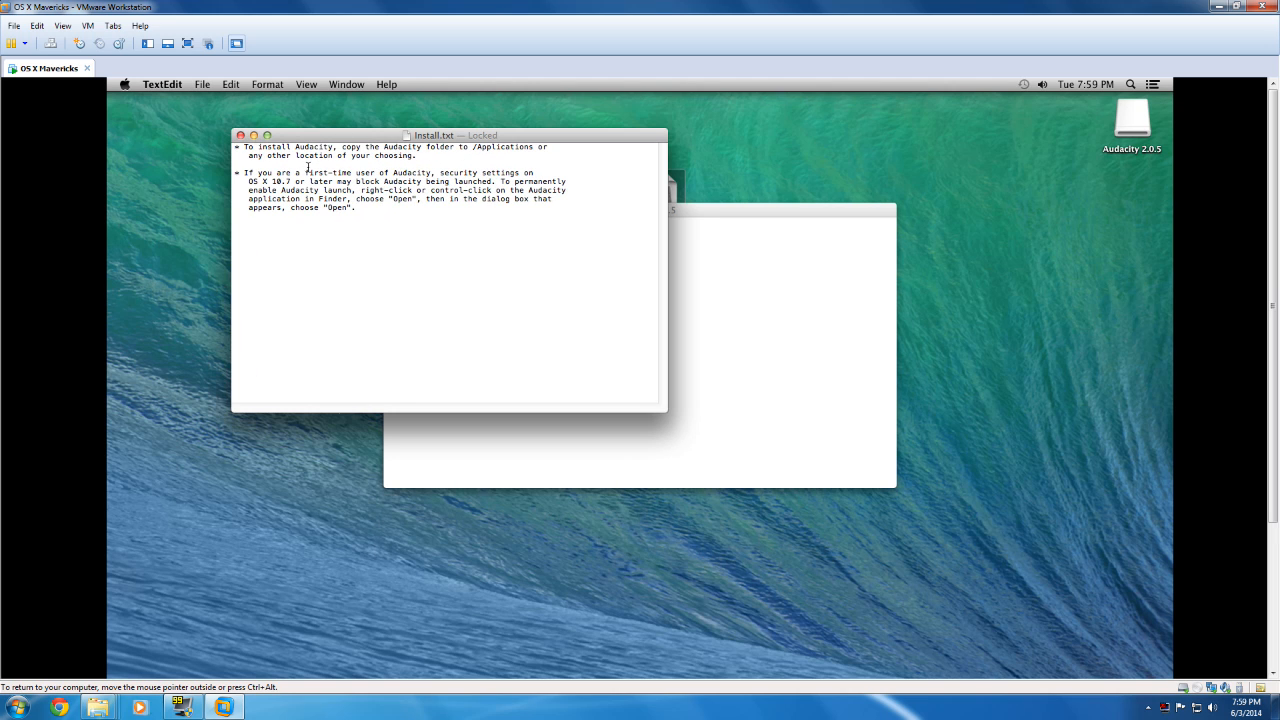
click(240, 135)
Step: Copy the Audacity folder from the disk image to the desktop and eject the Audacity 2.0.5 volume
drag(447, 252, 509, 172)
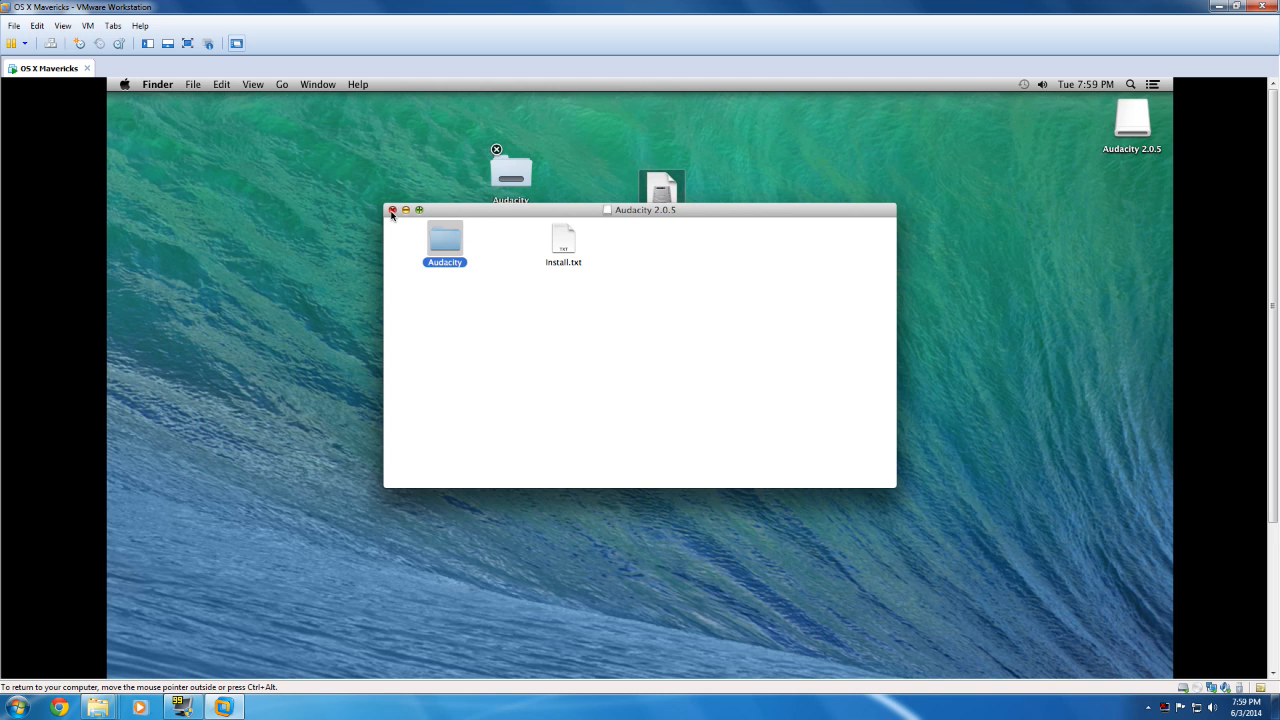
click(392, 211)
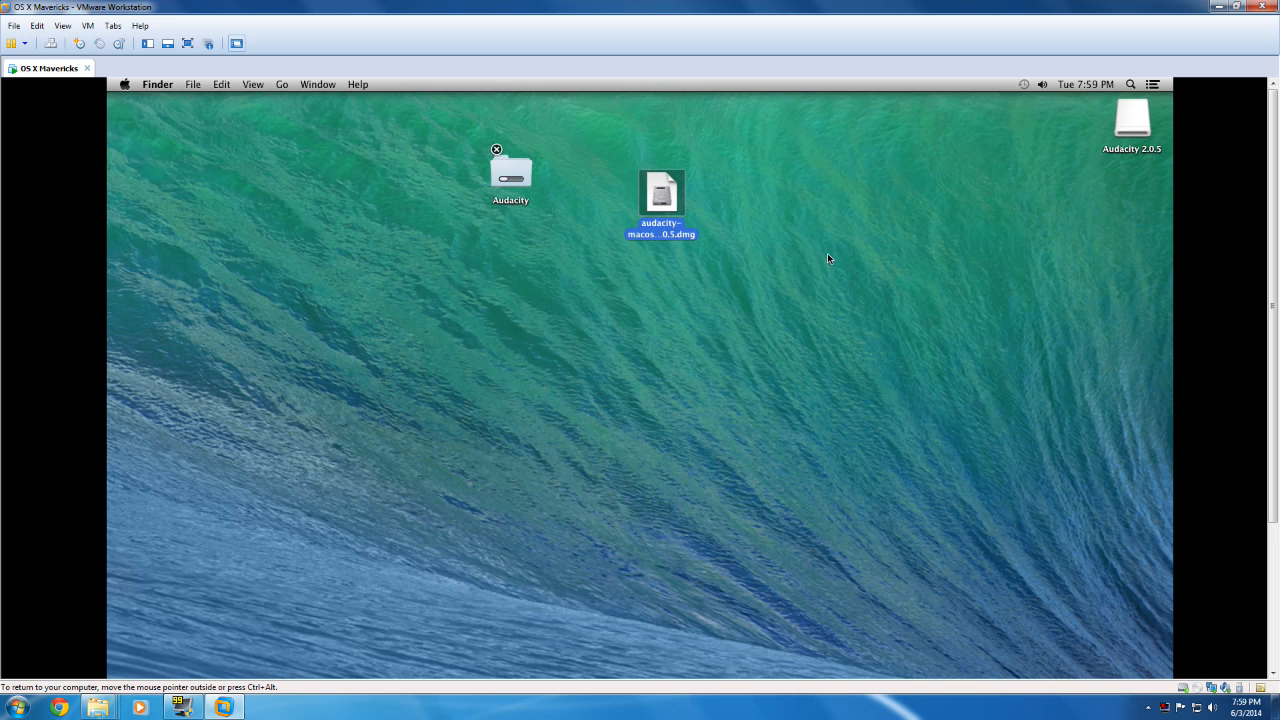
right_click(1138, 120)
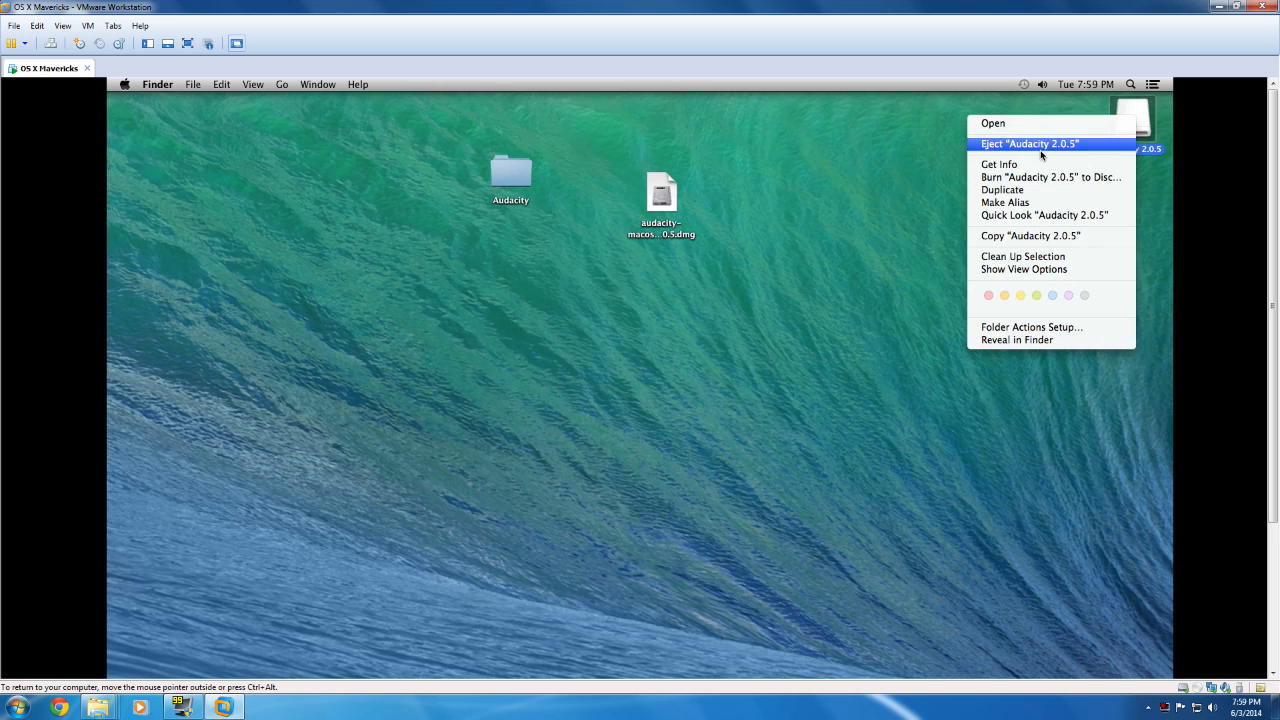
click(1046, 142)
right_click(1152, 118)
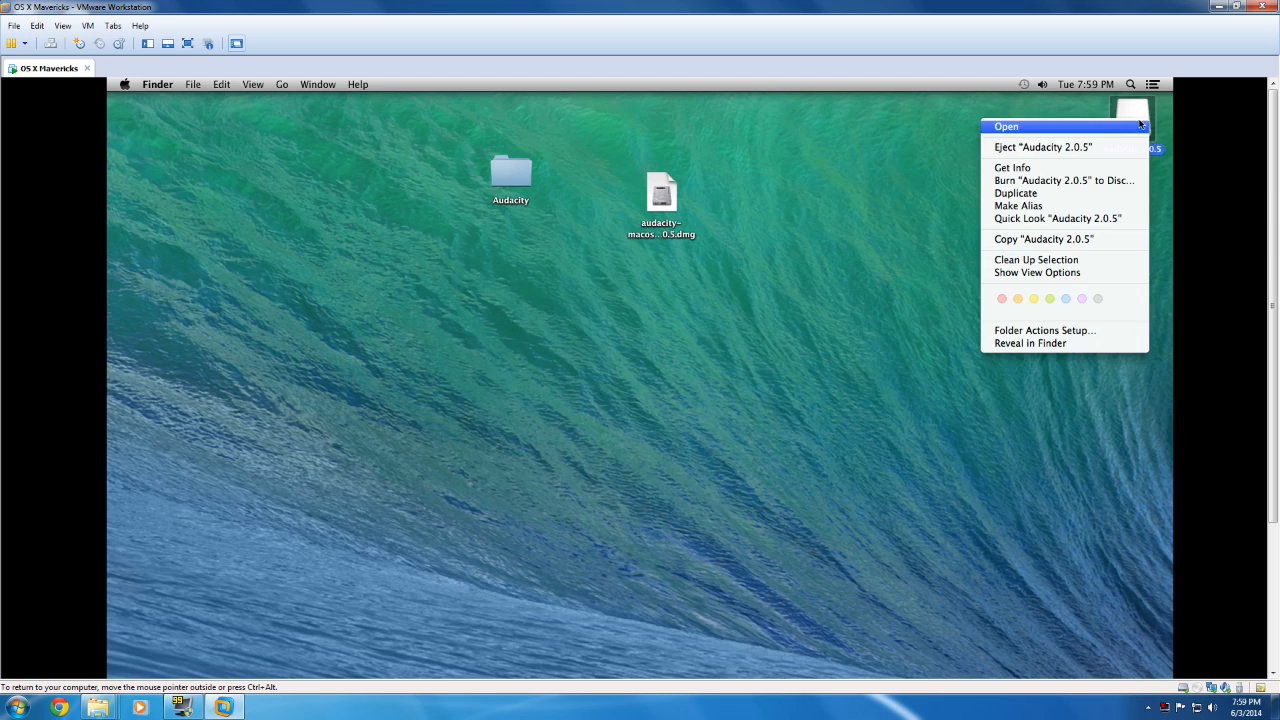
click(1052, 148)
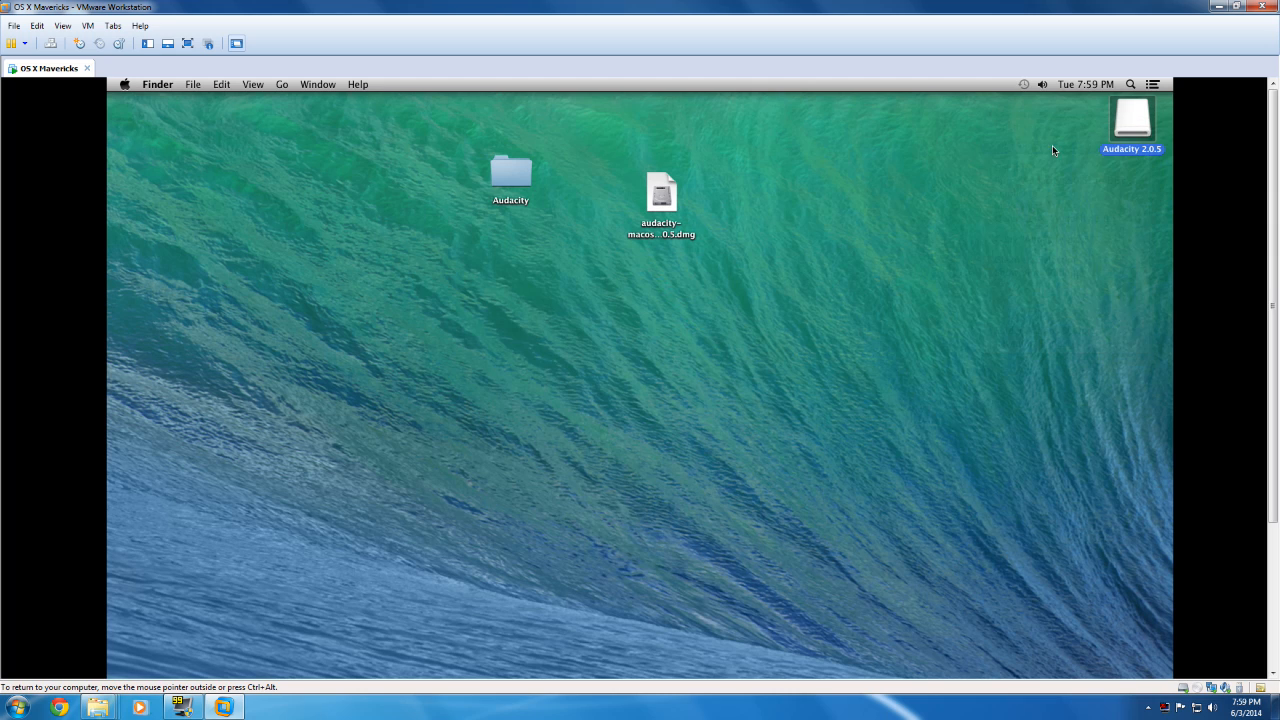
Step: Open the copied Audacity folder on the desktop
click(520, 167)
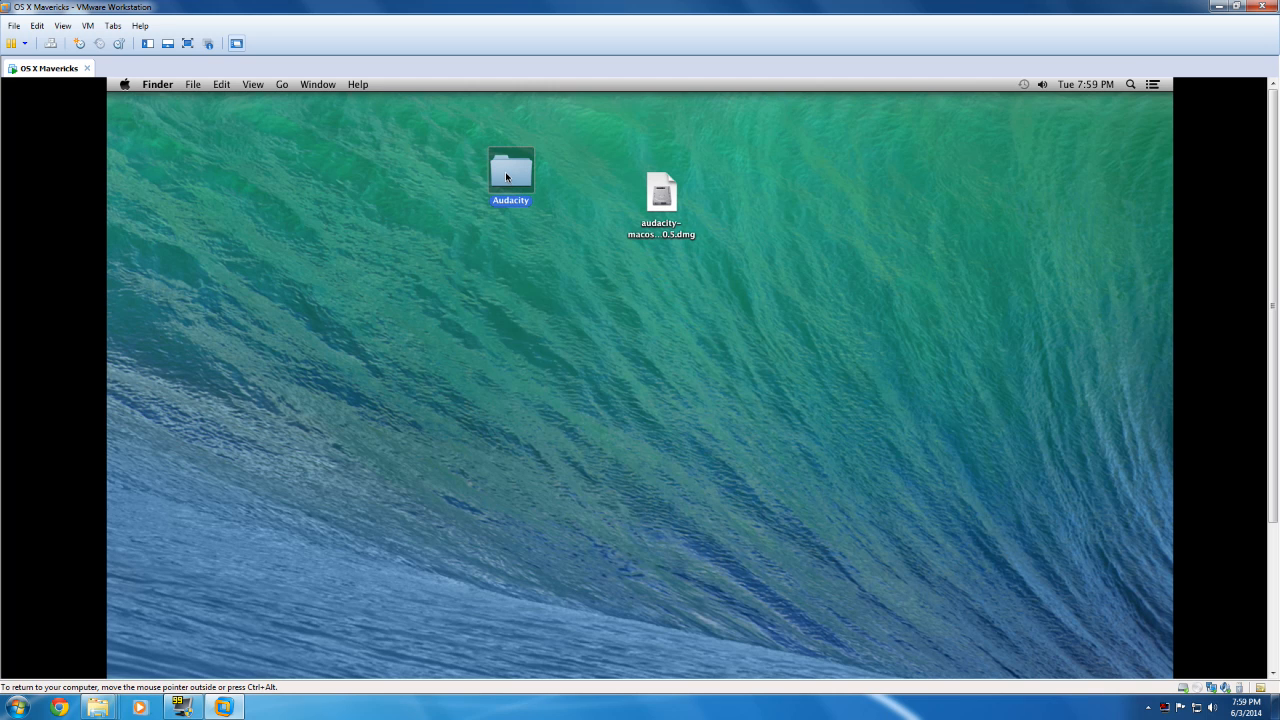
double_click(505, 175)
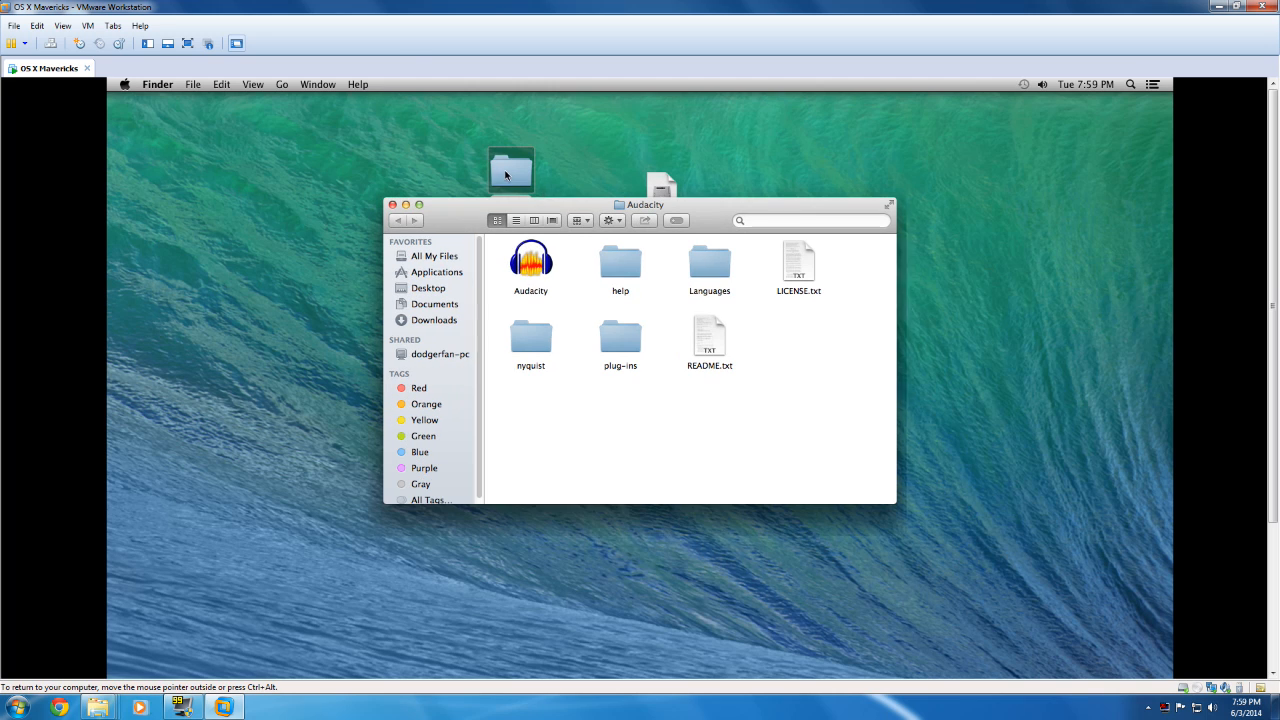
double_click(530, 262)
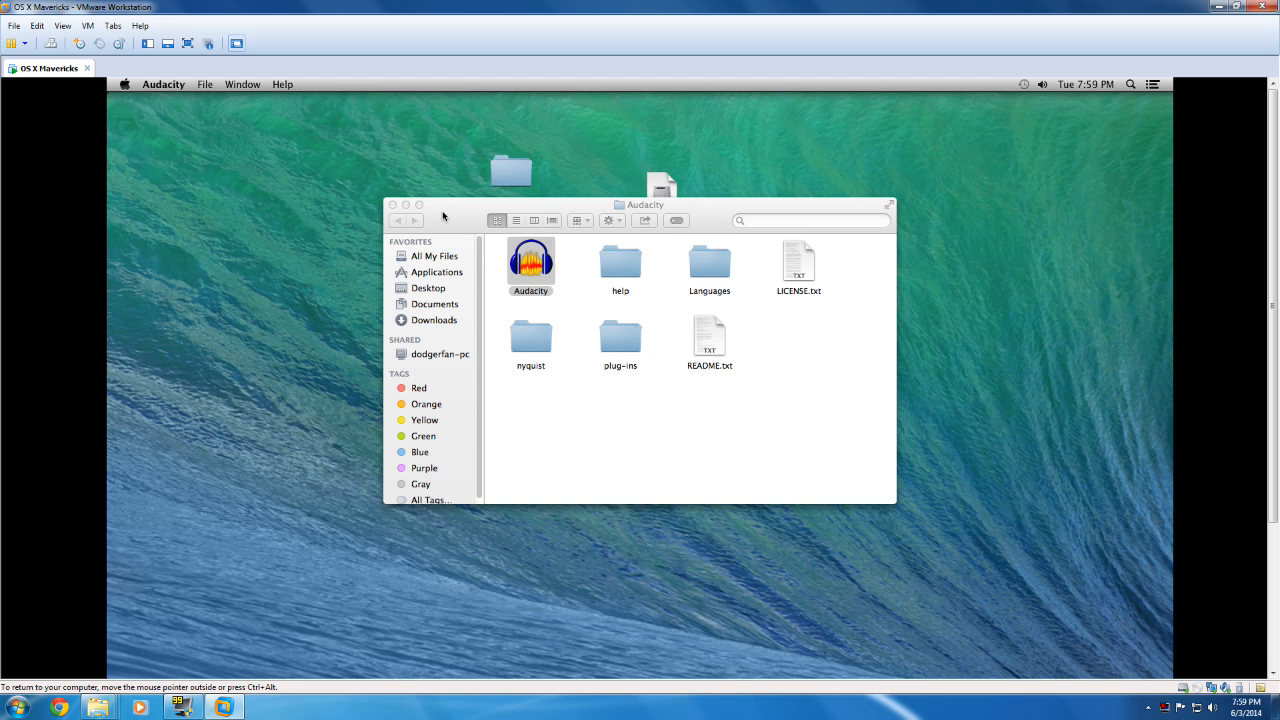
drag(1272, 328, 1069, 497)
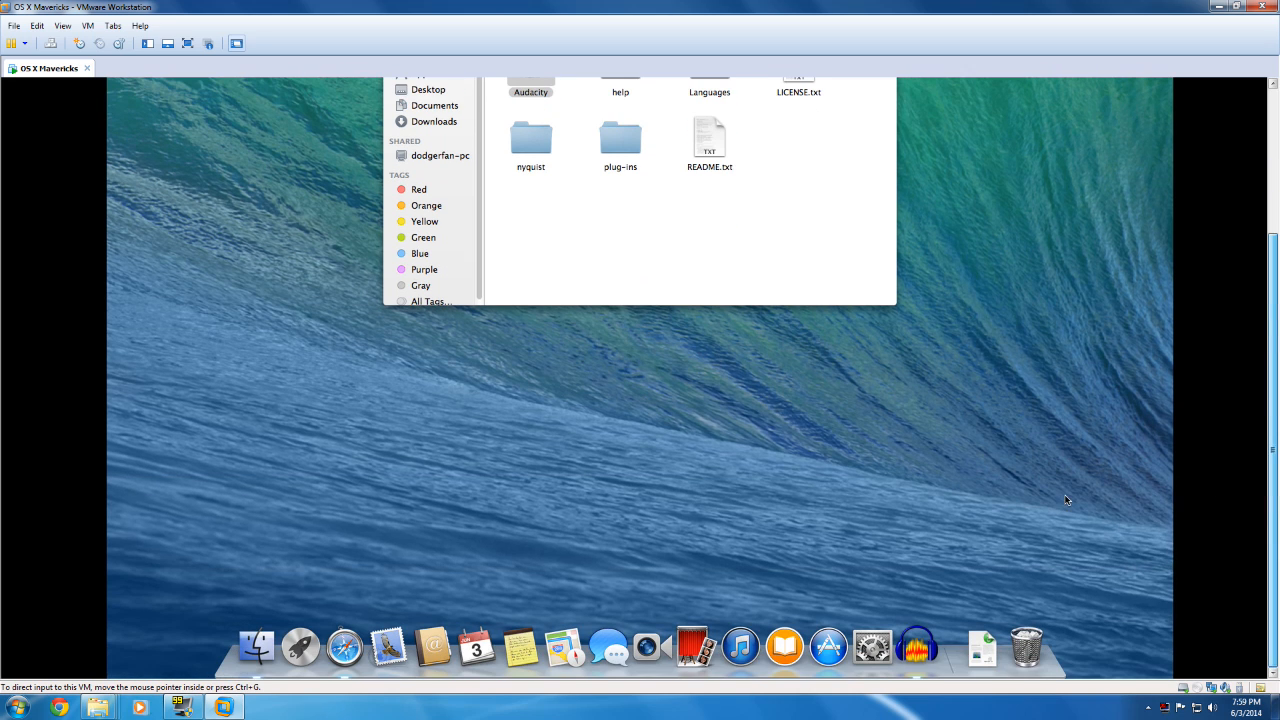
right_click(913, 645)
click(922, 603)
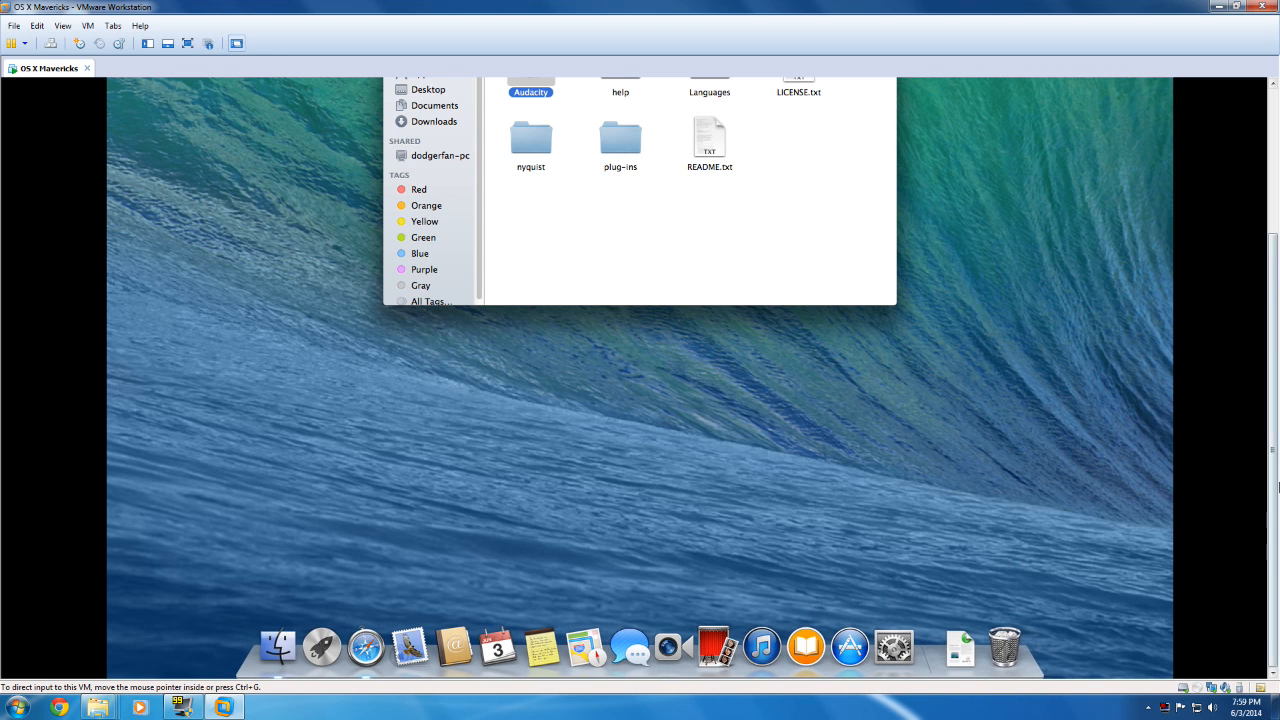
drag(1266, 432, 1265, 250)
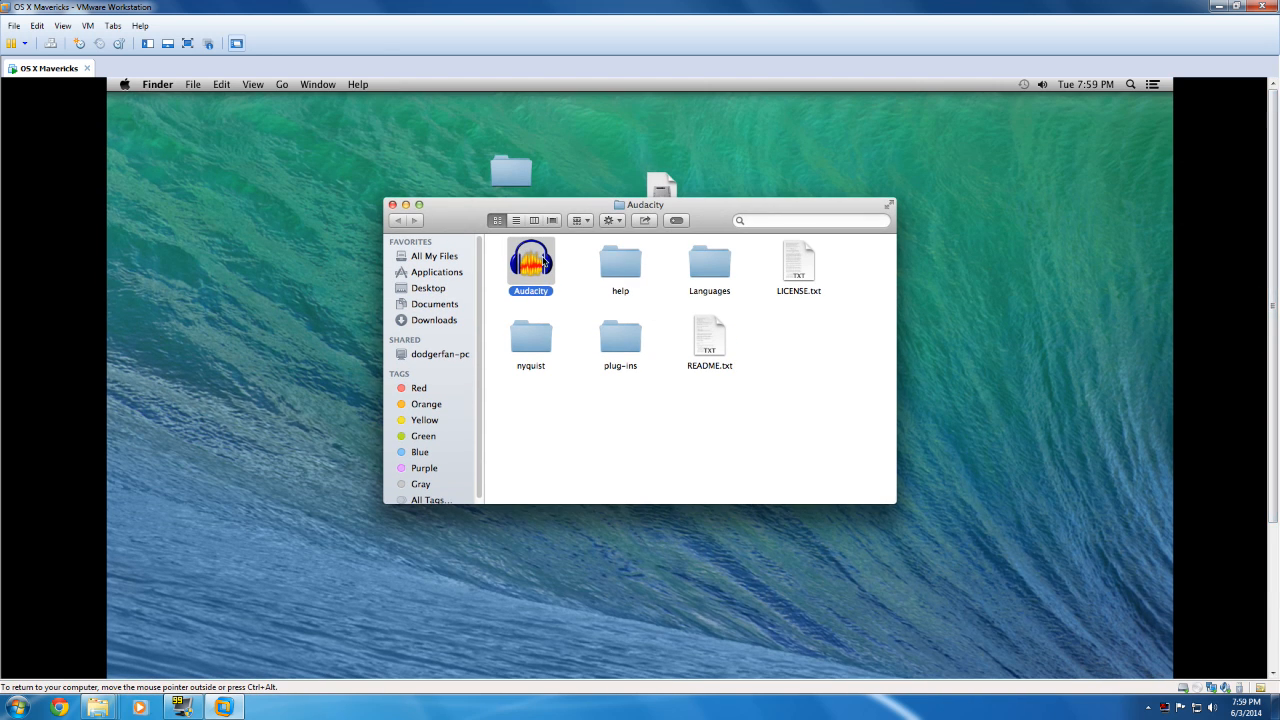
Step: Launch Audacity from its folder, allow the downloaded application to open, and close the folder window
double_click(545, 261)
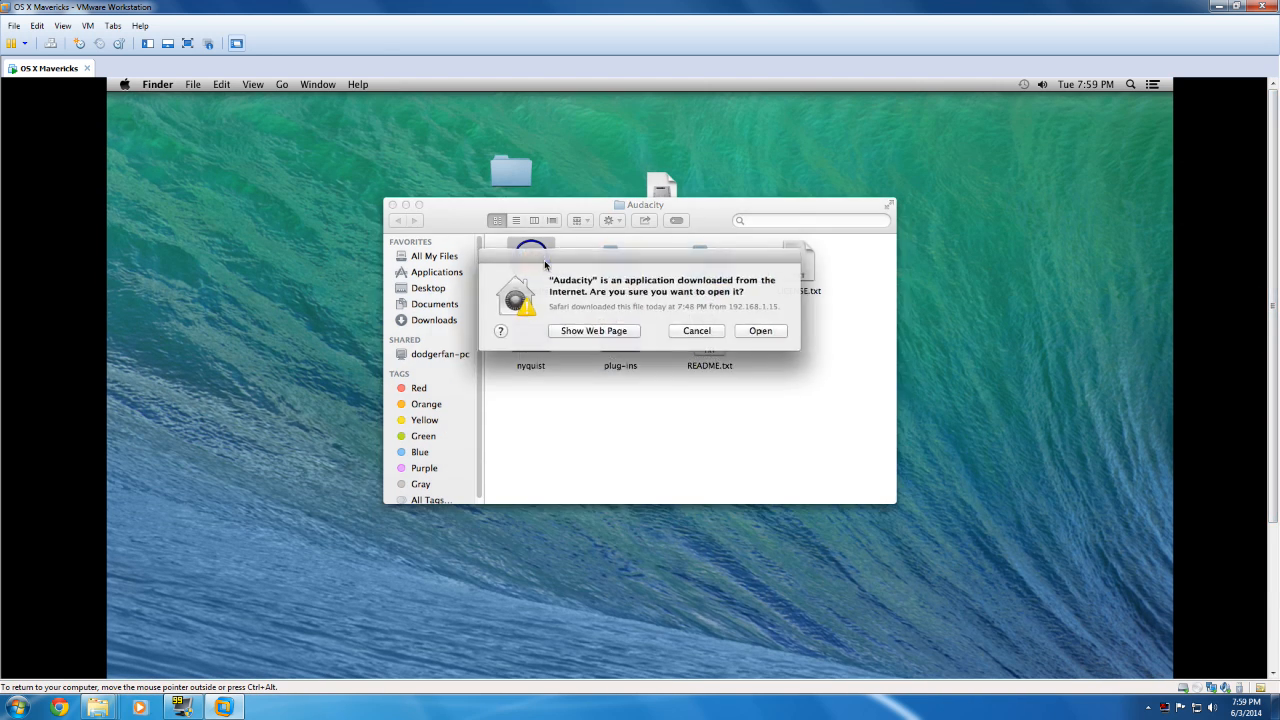
click(760, 331)
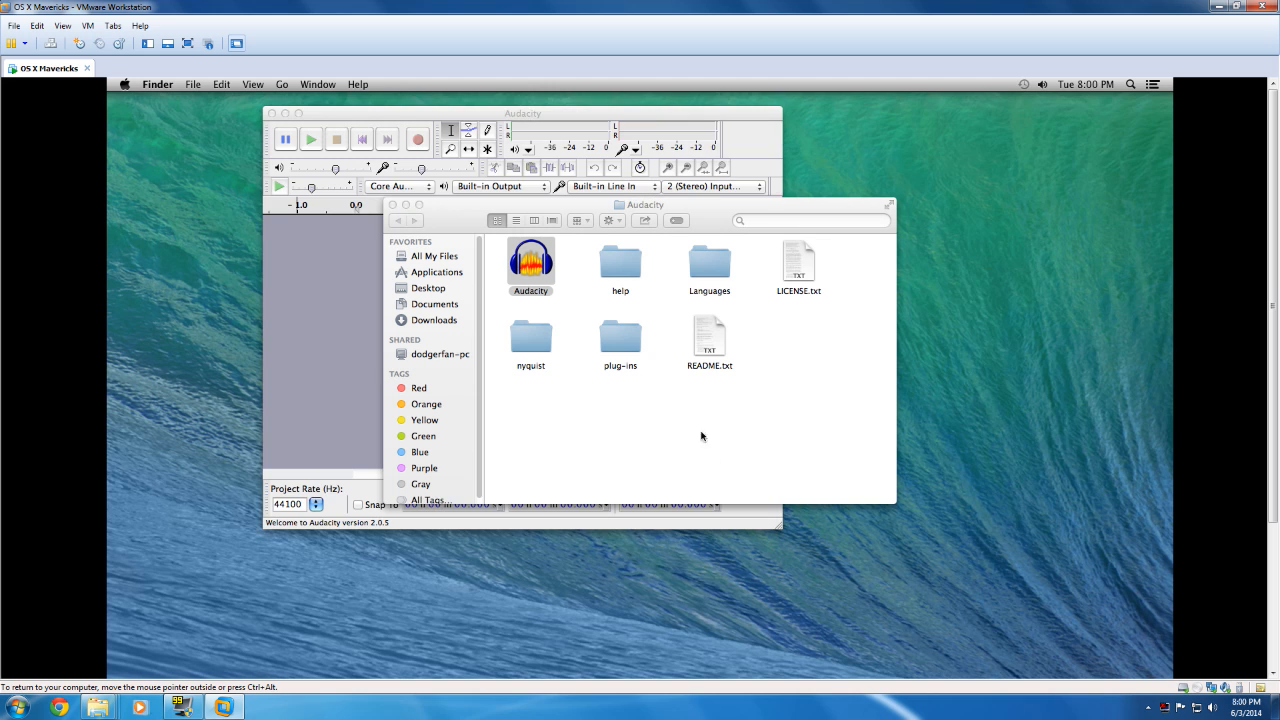
click(868, 208)
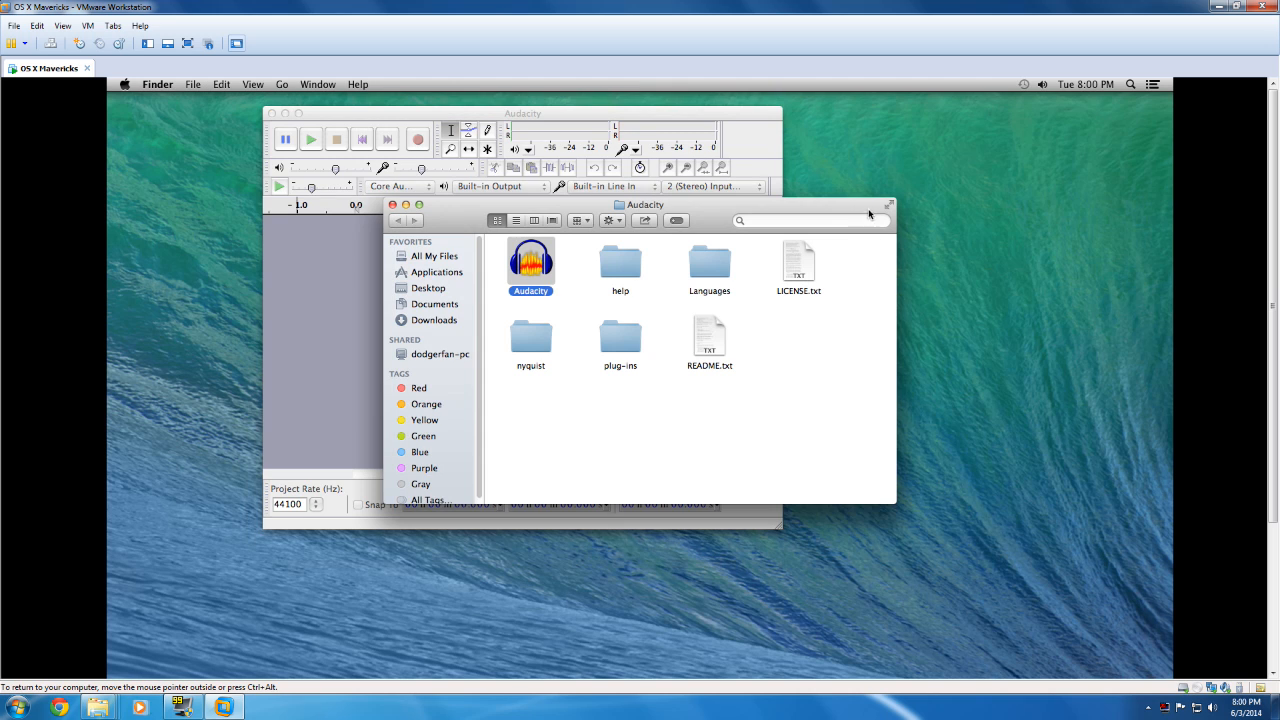
click(392, 205)
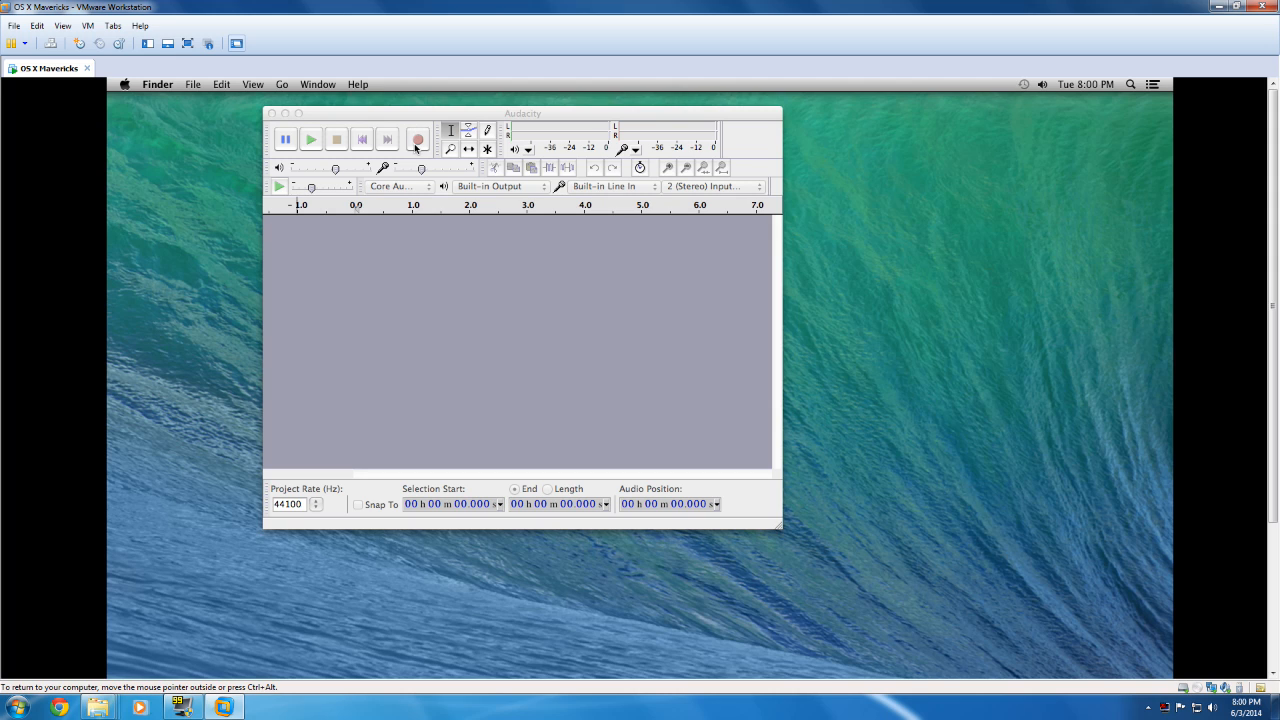
Step: Record a stereo audio track about 24 seconds long in the empty Audacity project
click(292, 148)
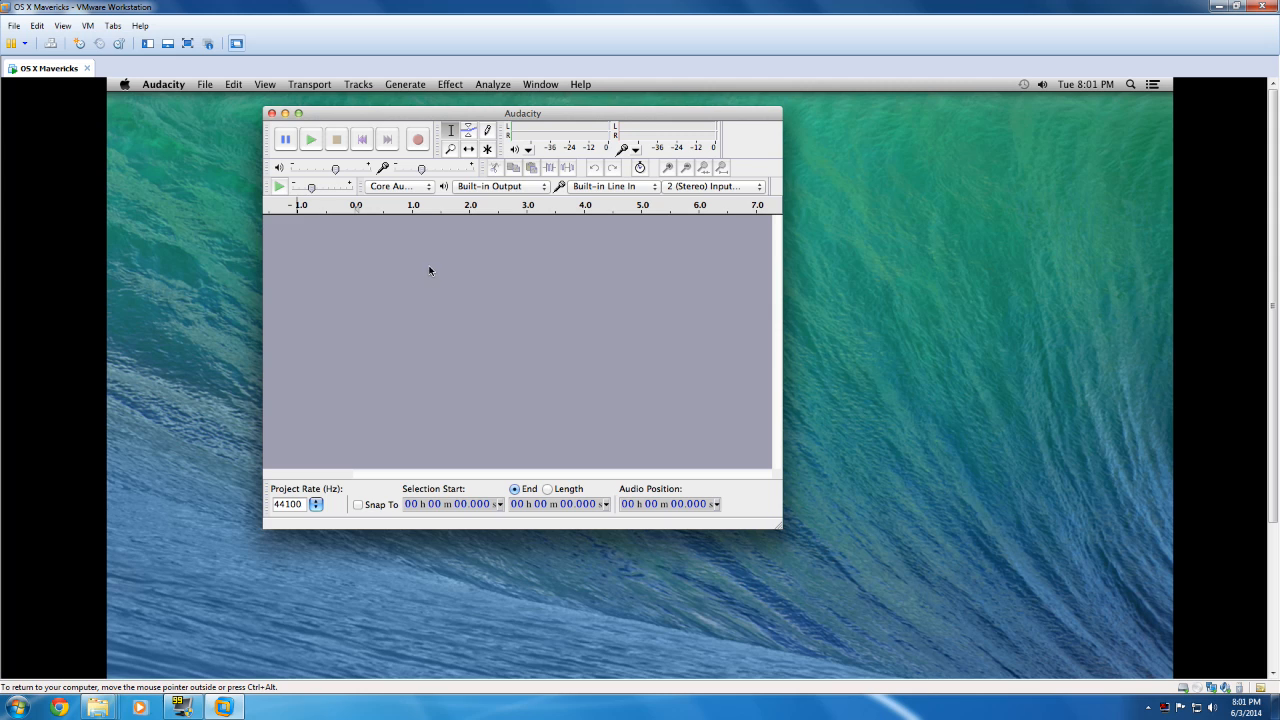
click(419, 141)
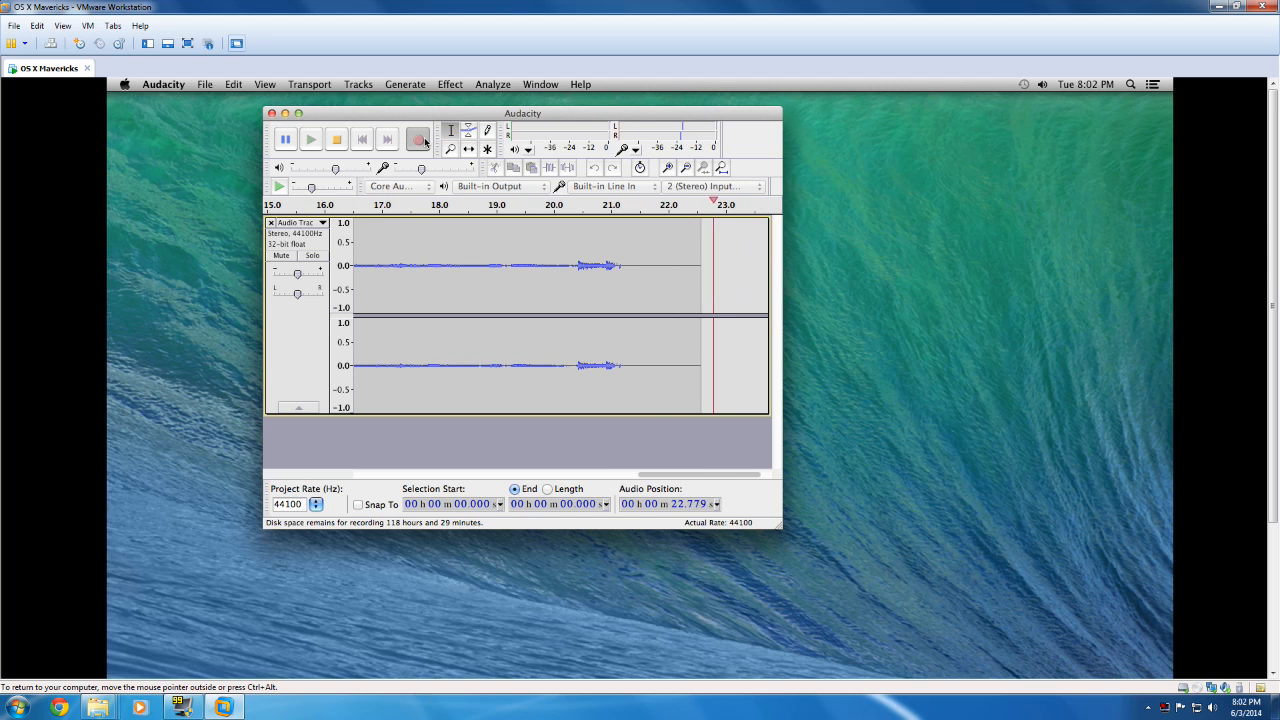
click(337, 146)
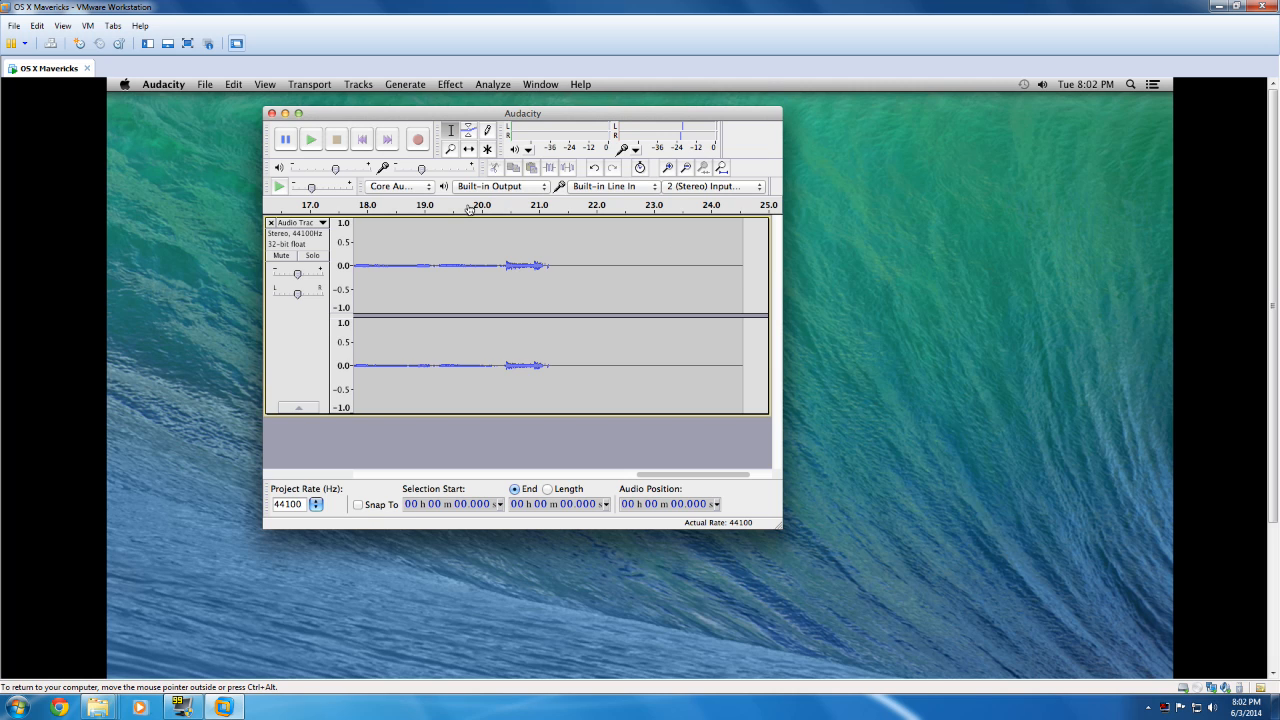
Step: Play the recording back from its beginning, pause after about 10 seconds, and stop playback
drag(682, 474, 430, 476)
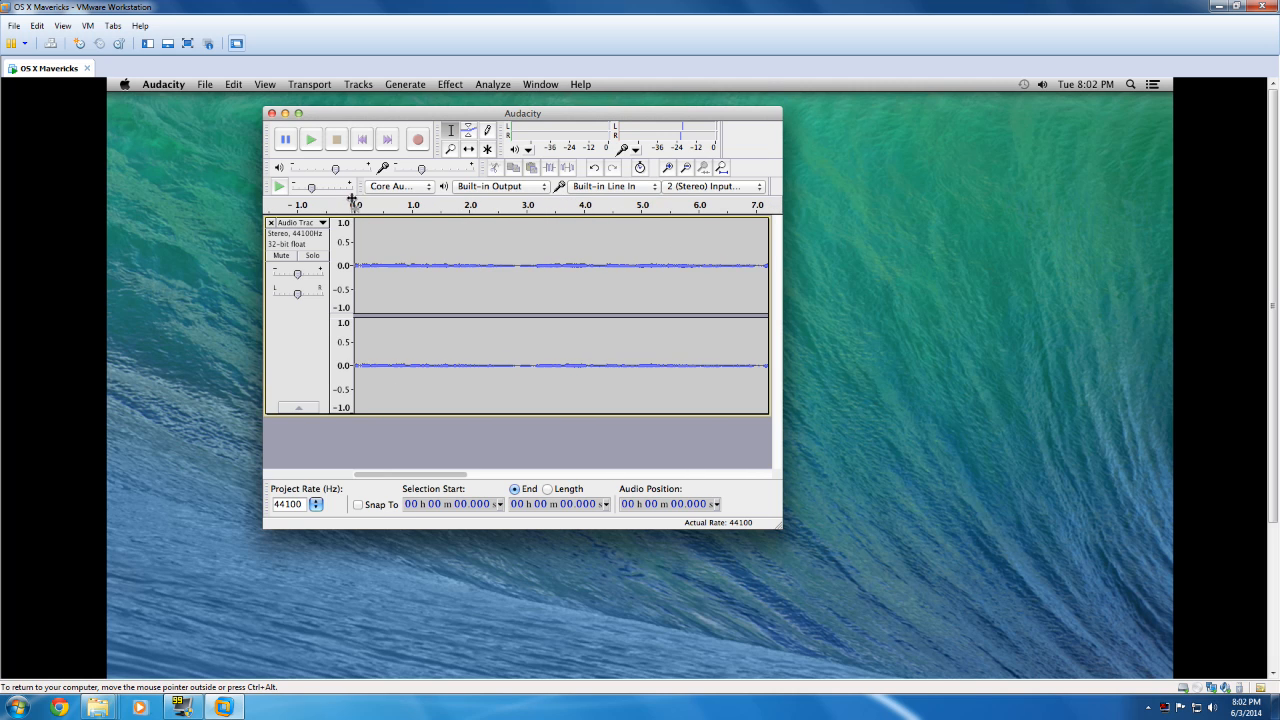
click(310, 140)
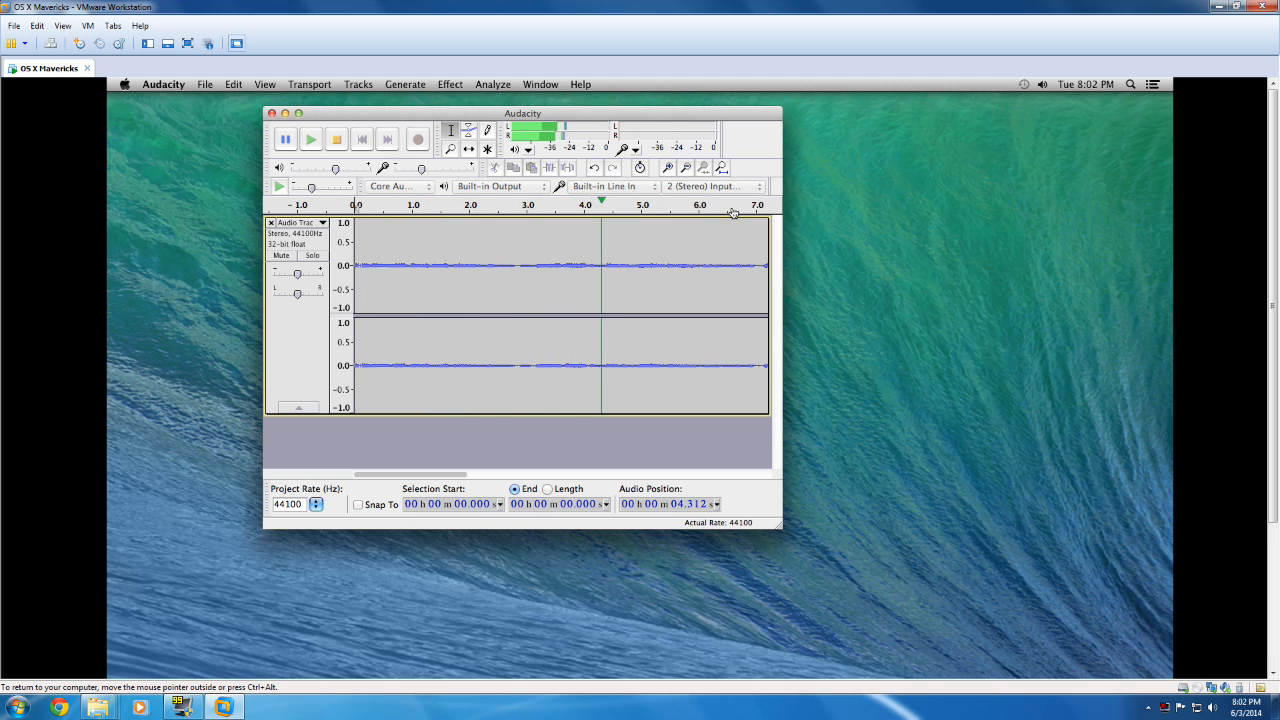
click(285, 139)
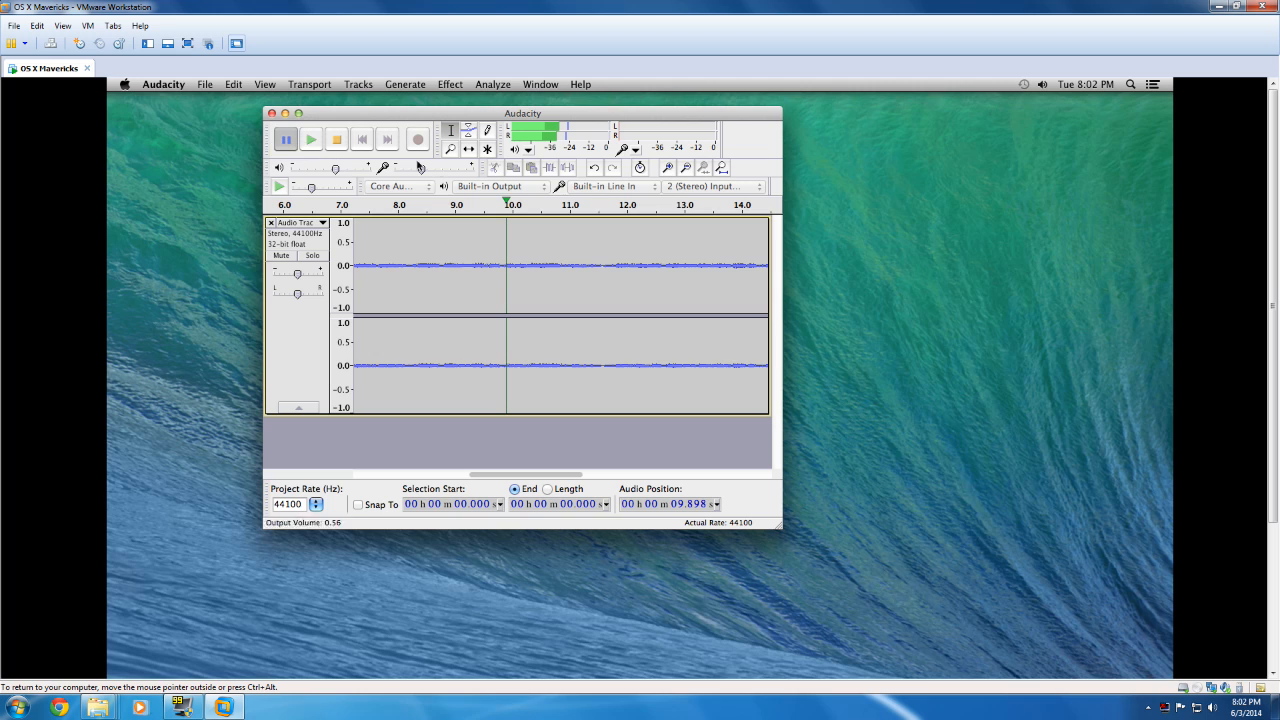
click(205, 85)
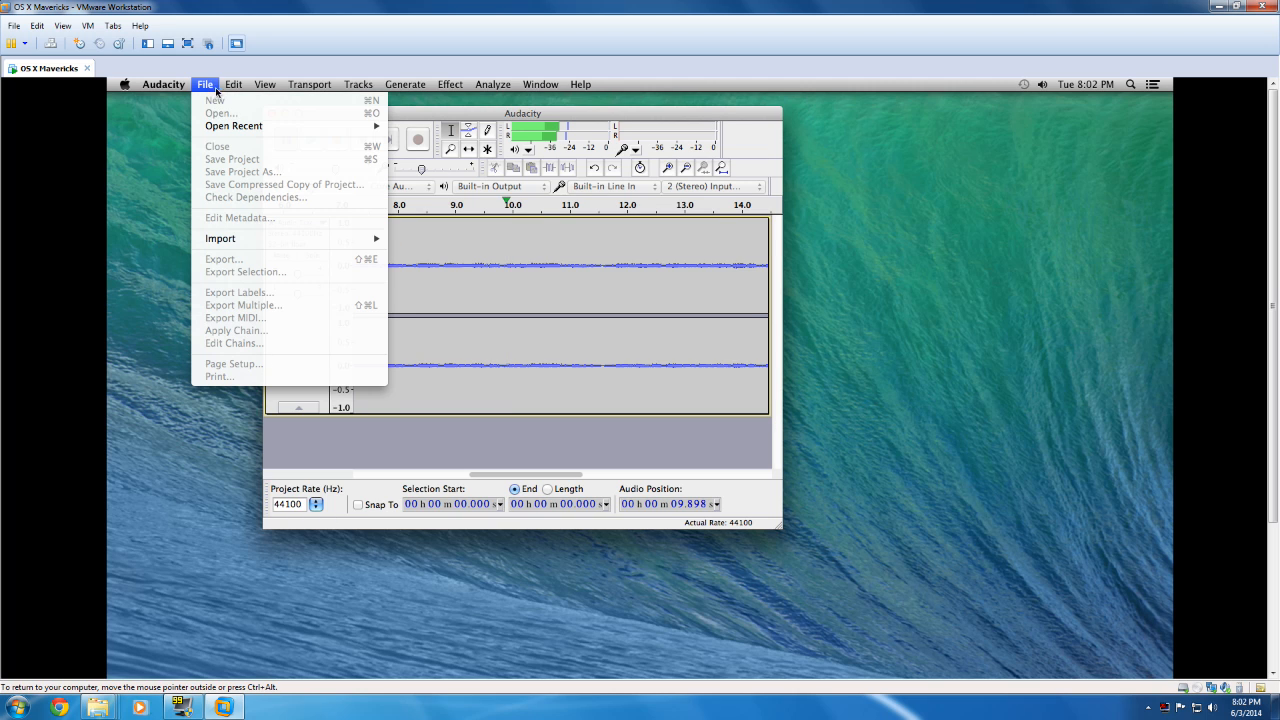
click(283, 141)
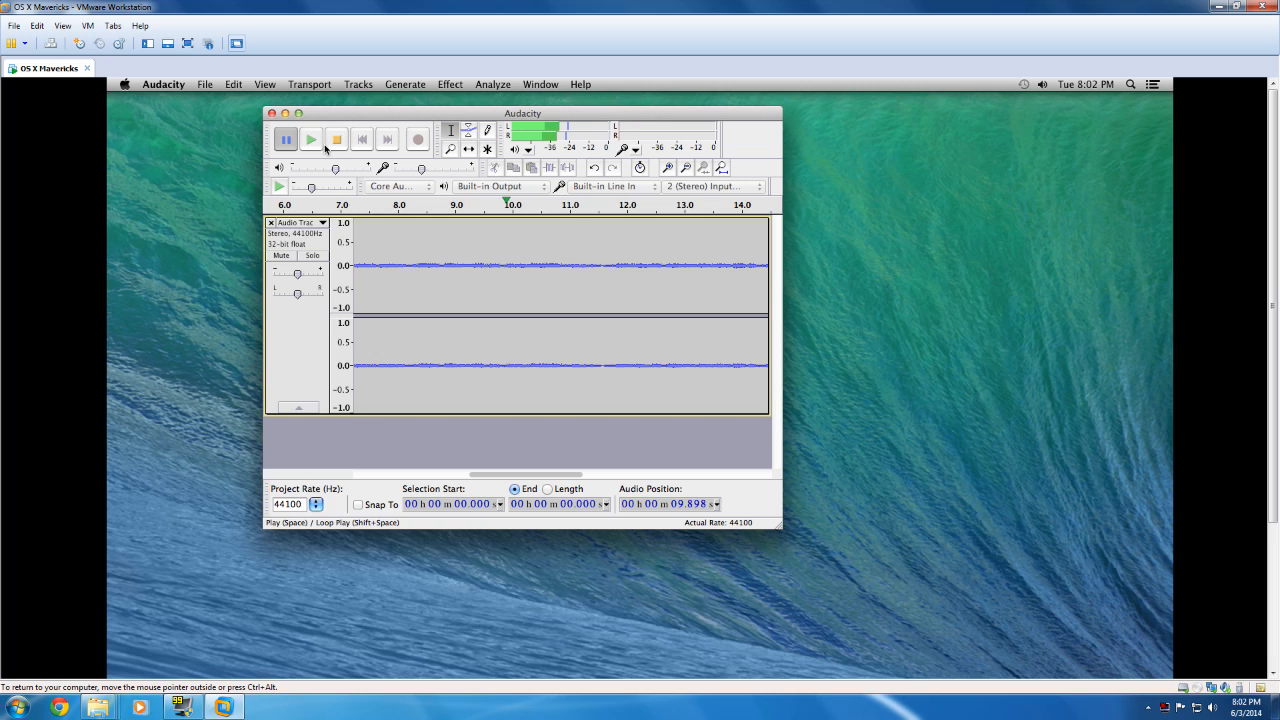
click(339, 141)
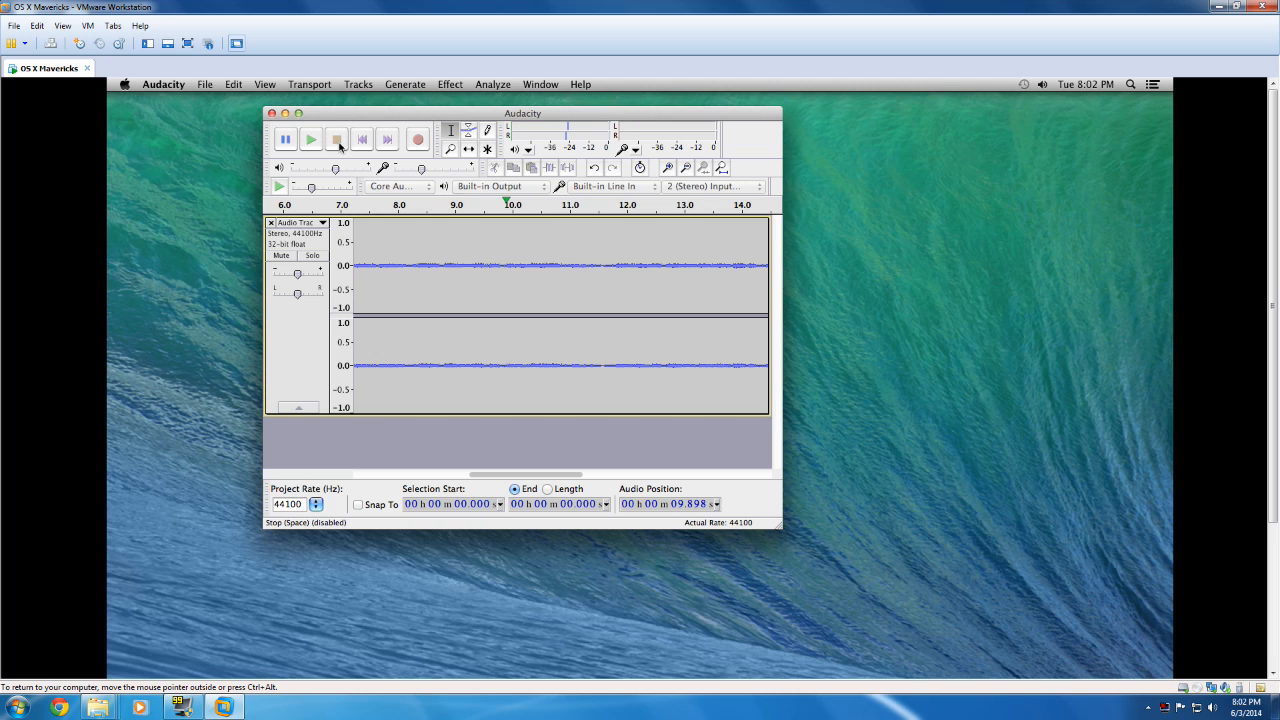
Step: Save the recording as an Audacity project named "test" on the Desktop
click(205, 84)
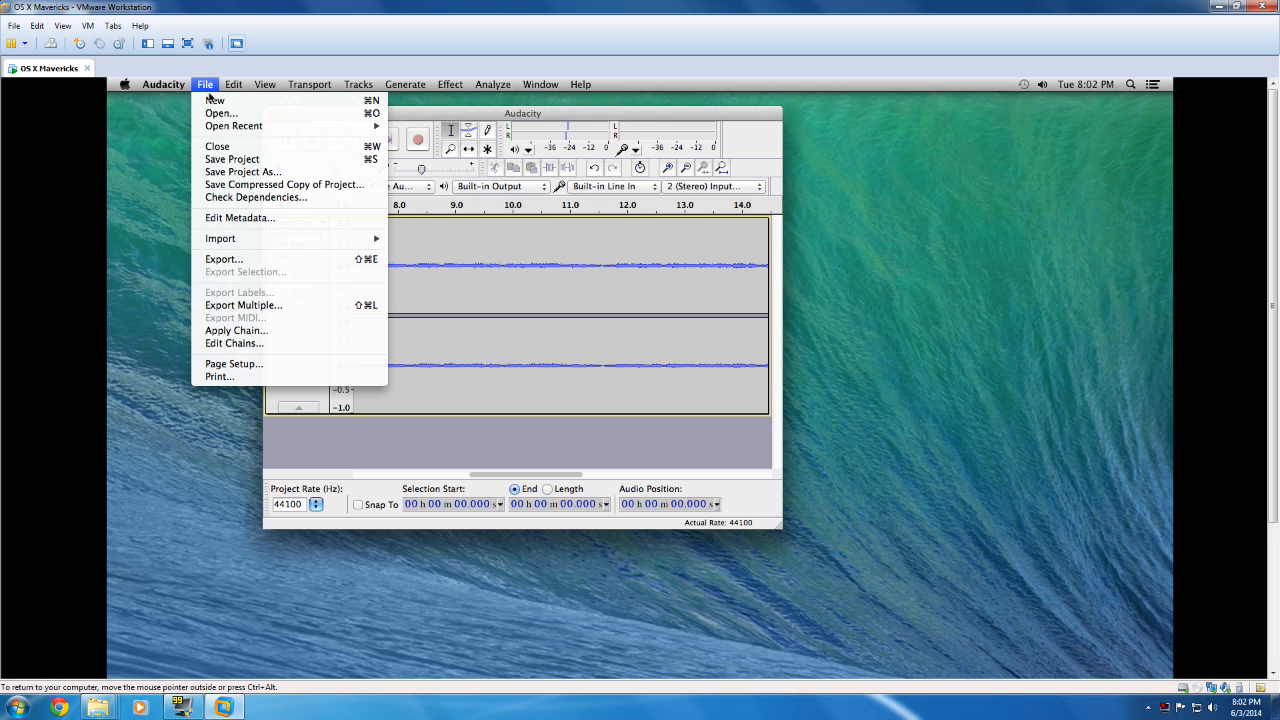
click(287, 172)
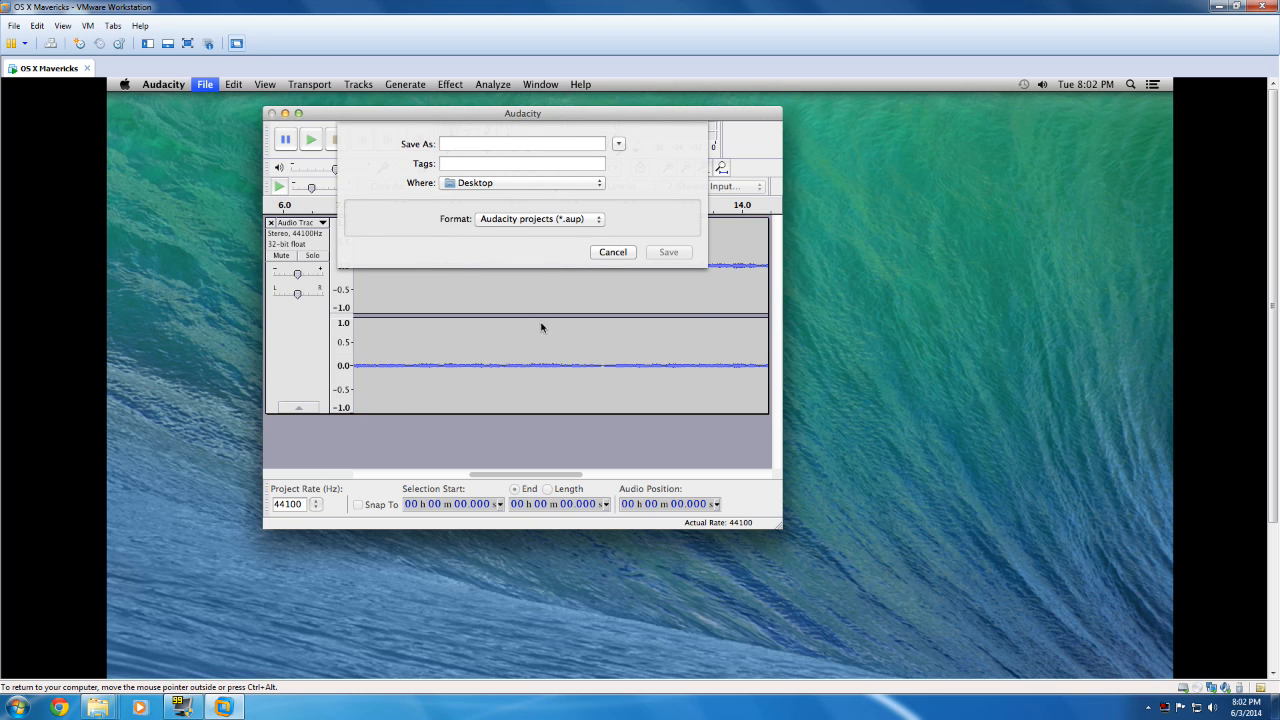
text(test)
click(679, 251)
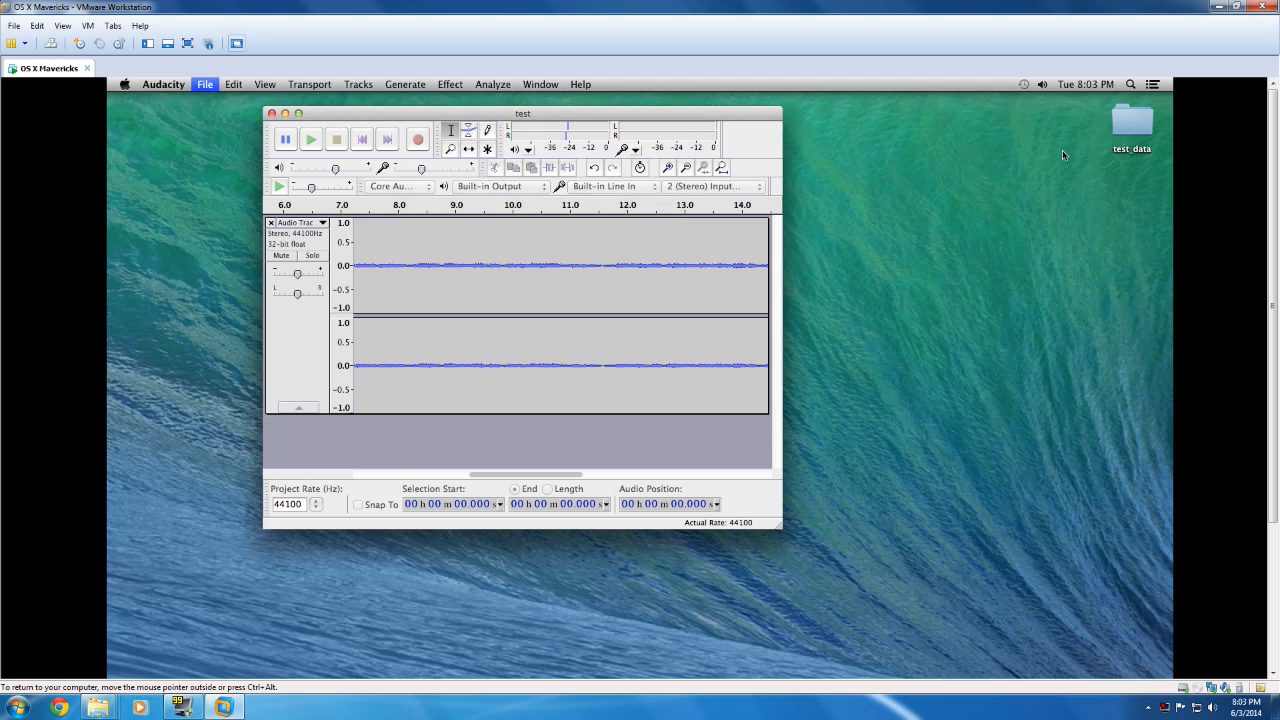
Step: Check the saved test_data folder and test.aup project file on the desktop
click(1113, 267)
drag(1134, 257, 1126, 124)
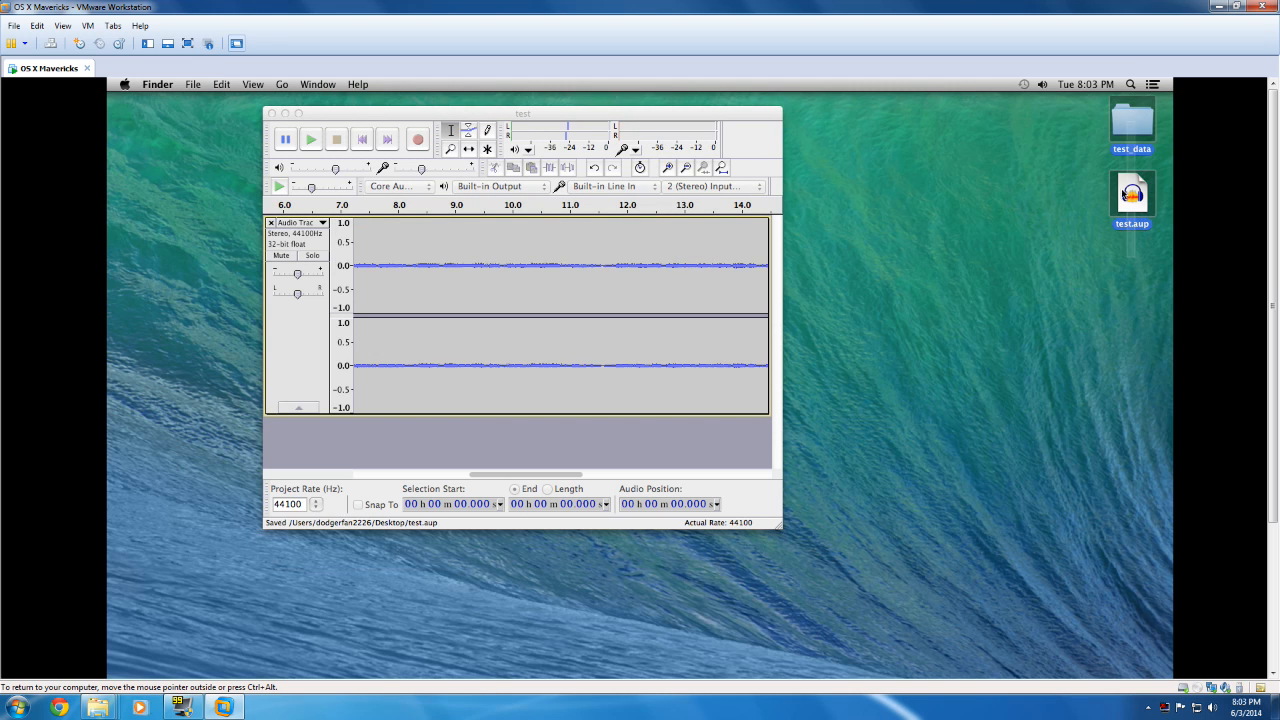
click(1114, 161)
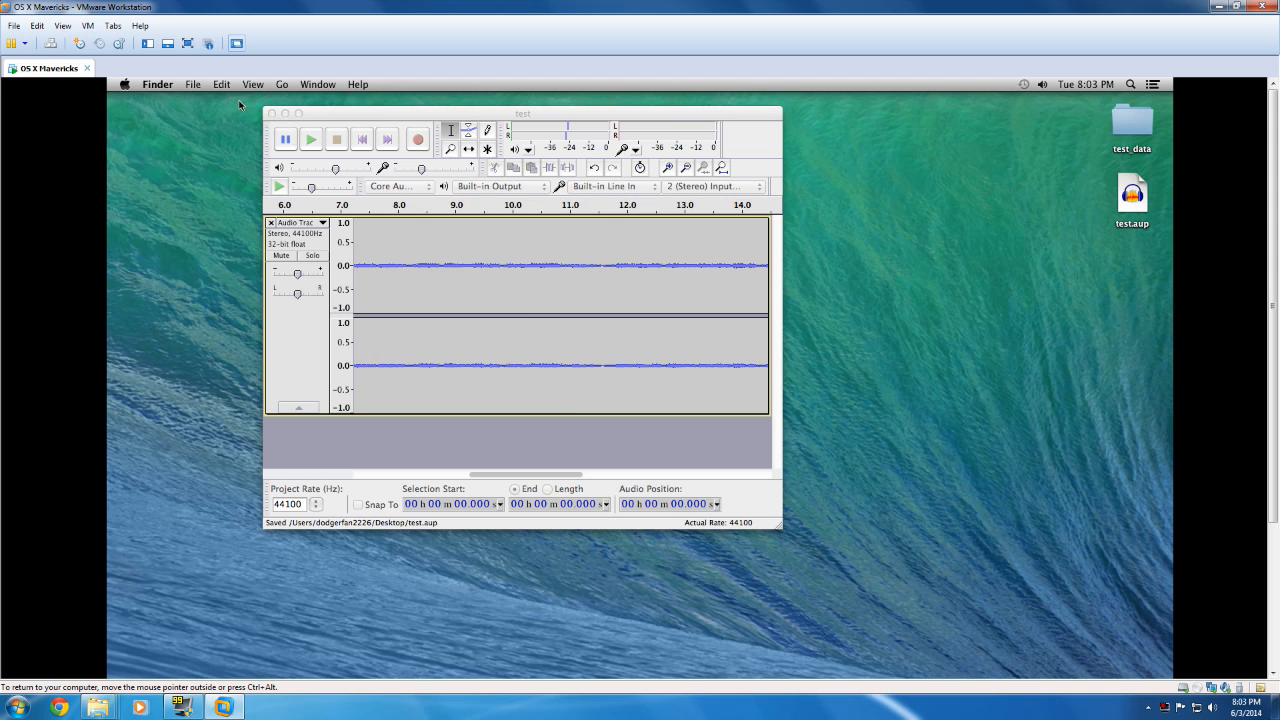
Step: Try to export the recording to the Desktop as an MP3 file named "test", leaving the metadata tags empty
click(160, 85)
mouse_move(200, 88)
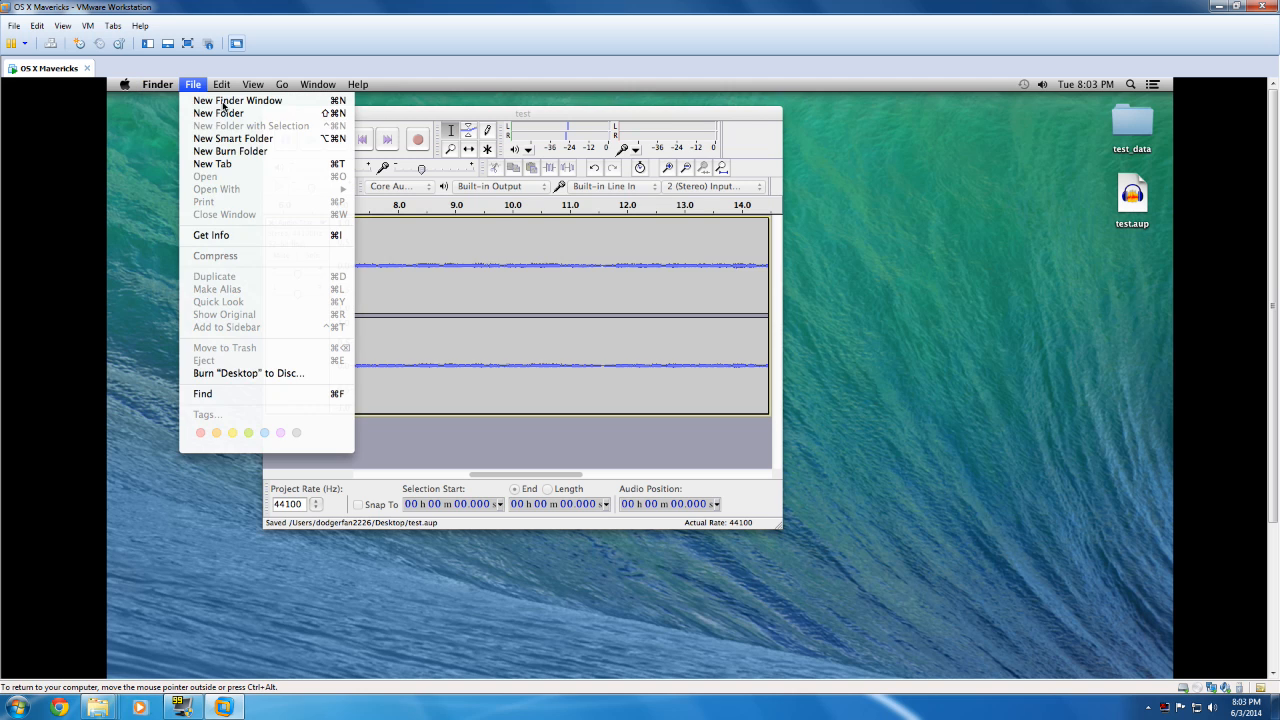
click(517, 277)
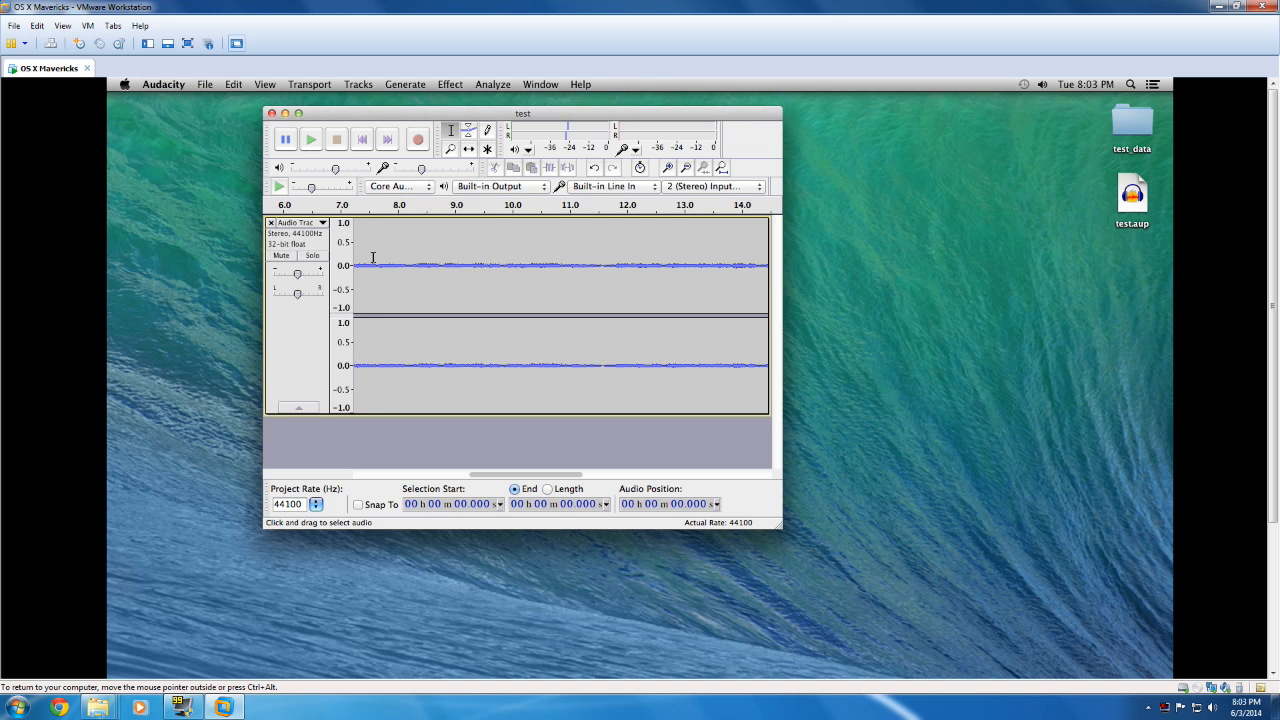
click(204, 84)
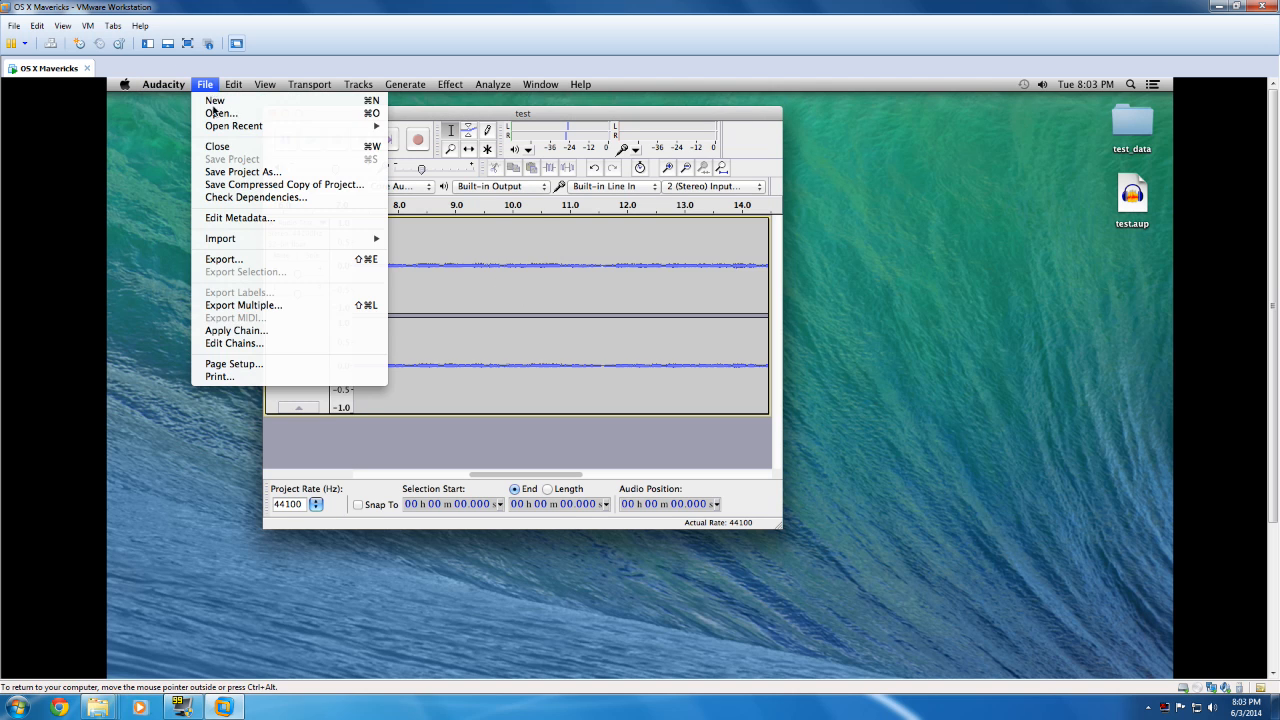
click(224, 259)
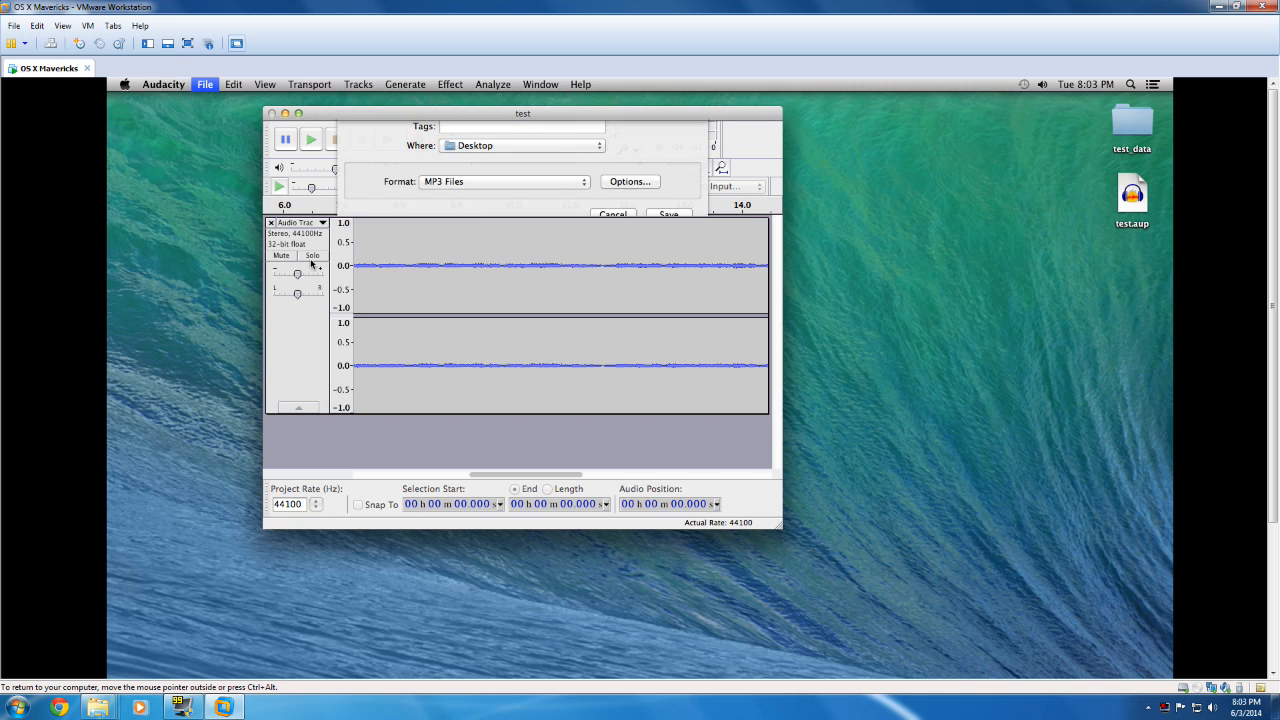
click(428, 220)
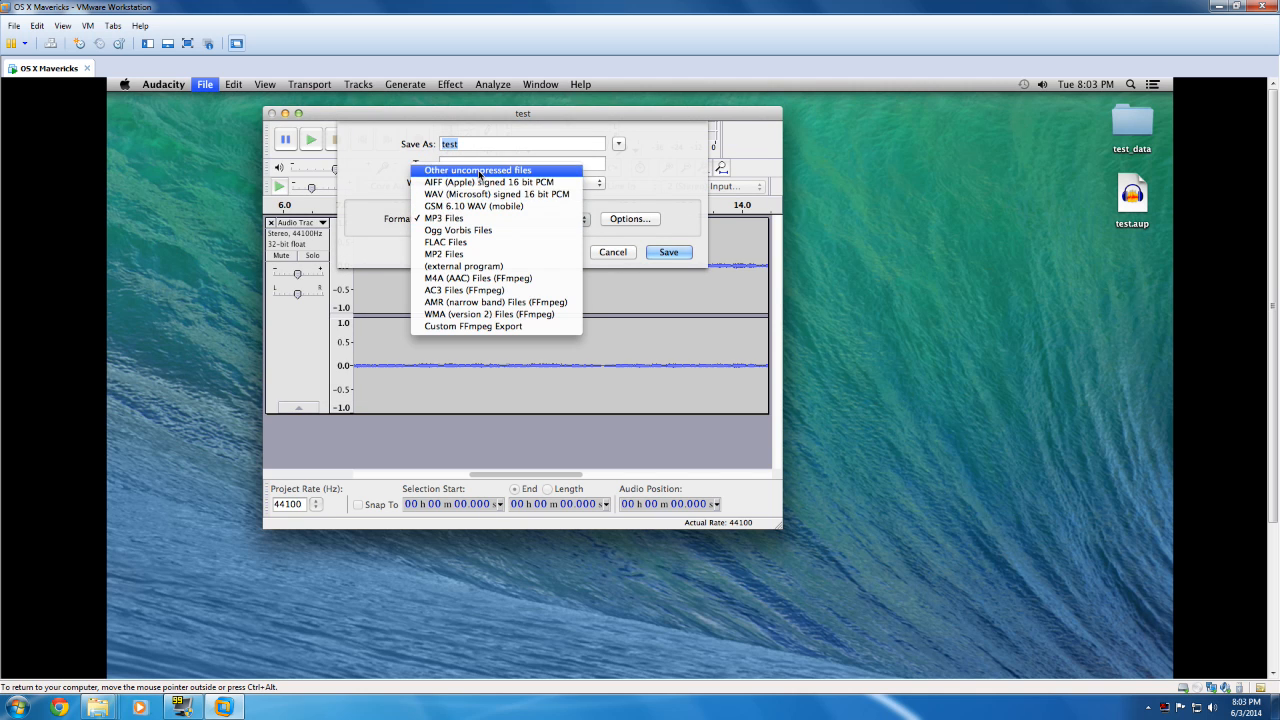
click(472, 170)
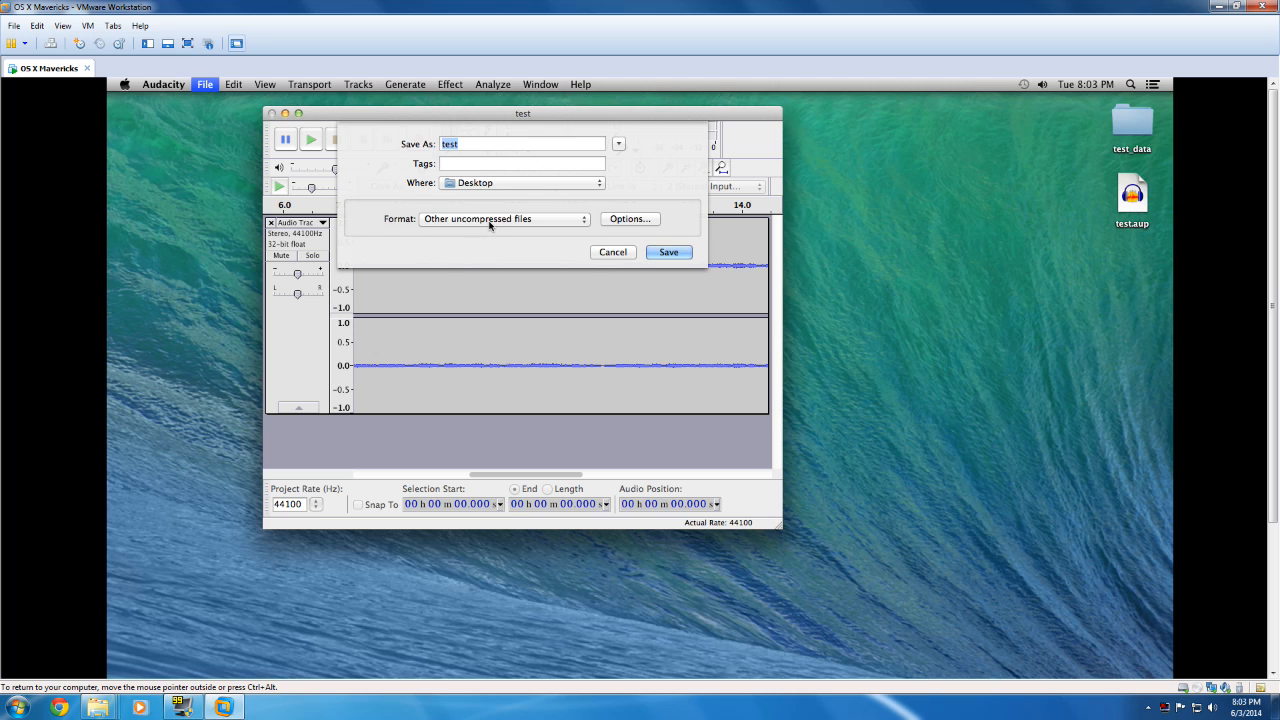
click(490, 223)
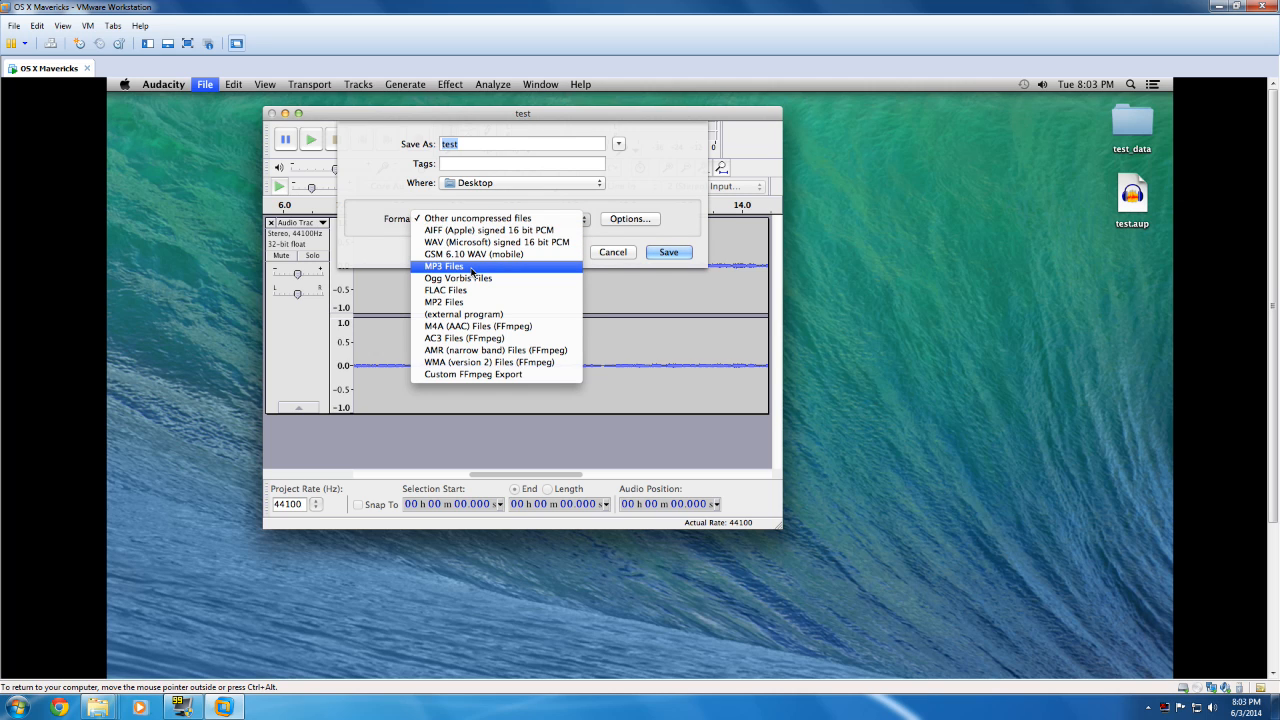
click(472, 271)
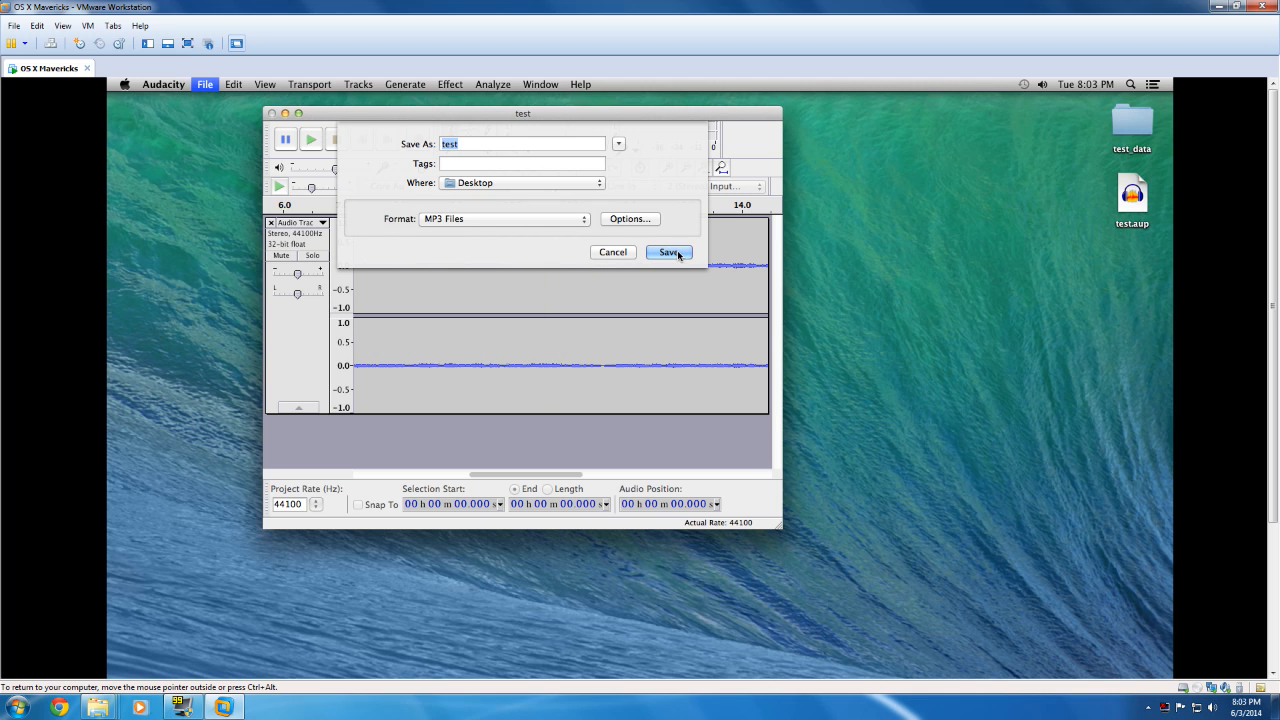
click(671, 252)
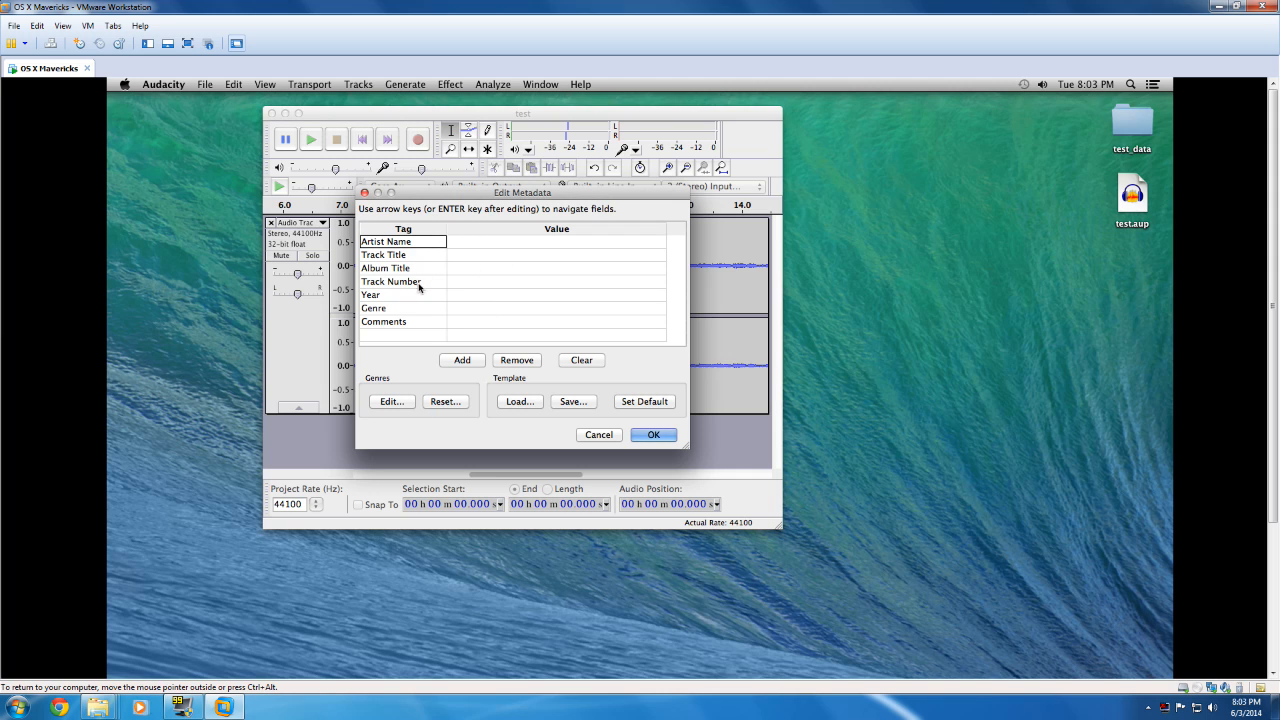
click(651, 435)
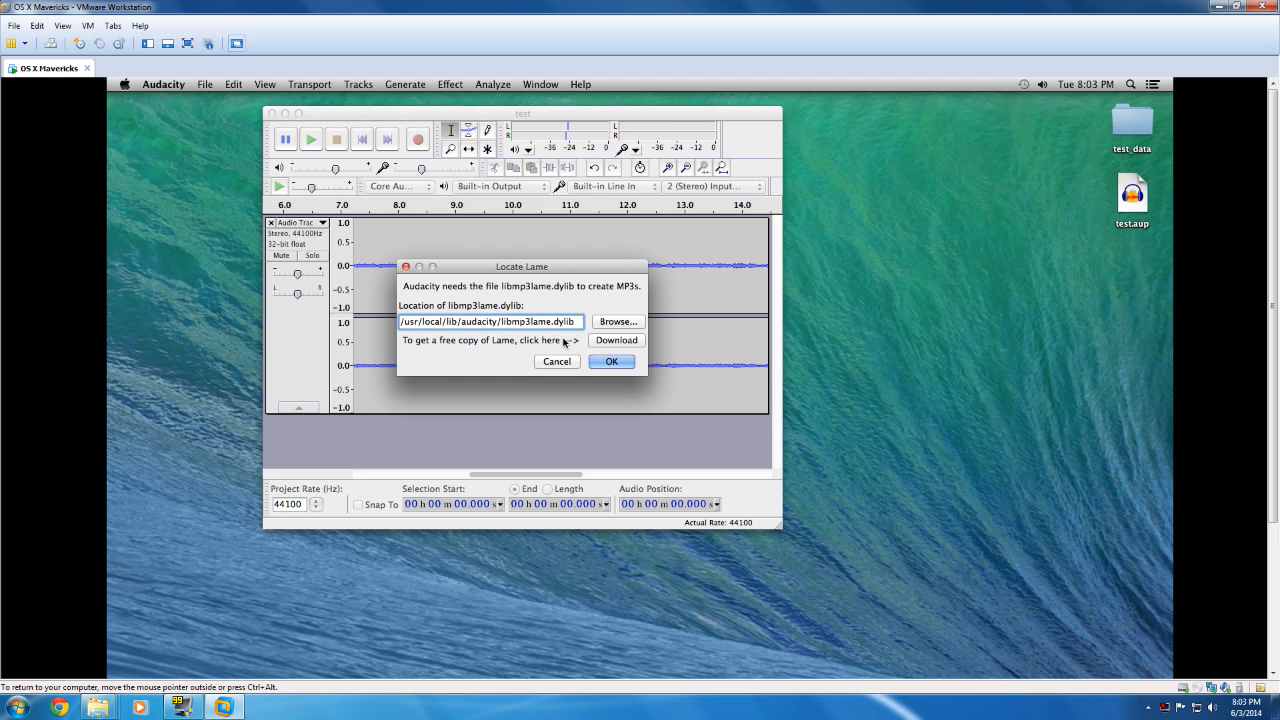
Step: Go from the Locate Lame dialog to the LAME download site, following the manual's Mac OS X installer instructions
click(612, 340)
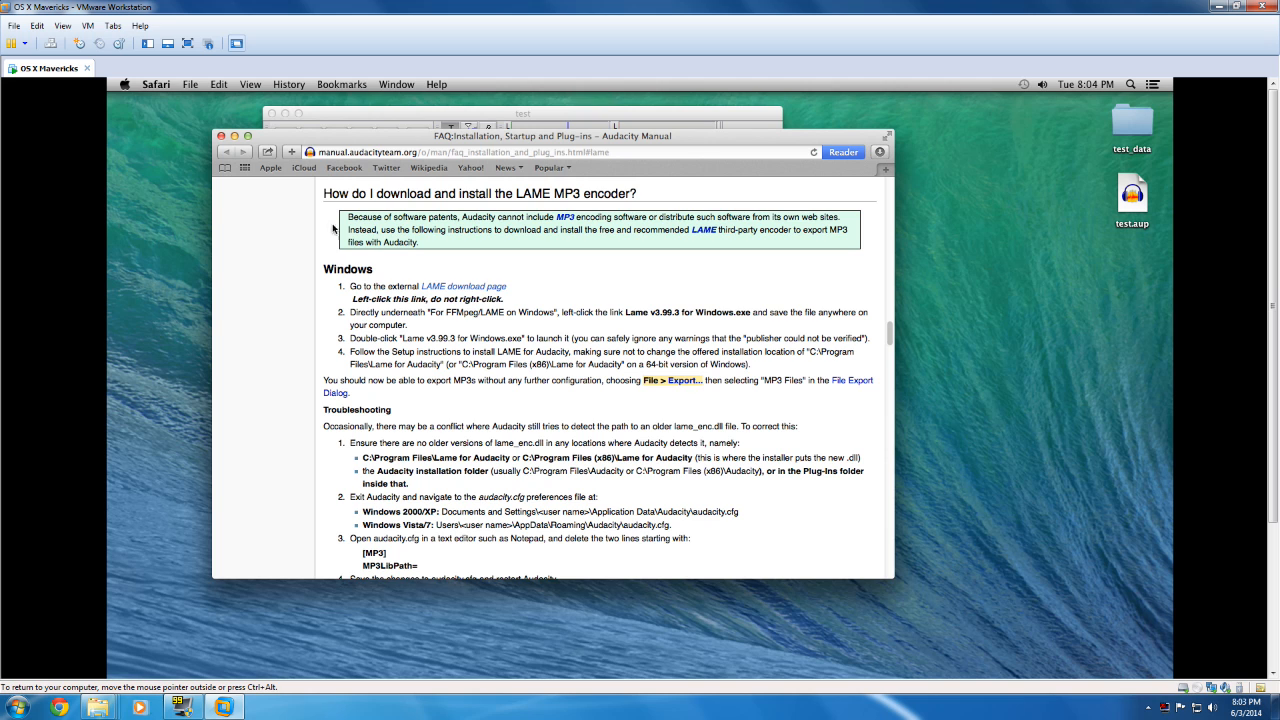
scroll(355, 245, down, 8)
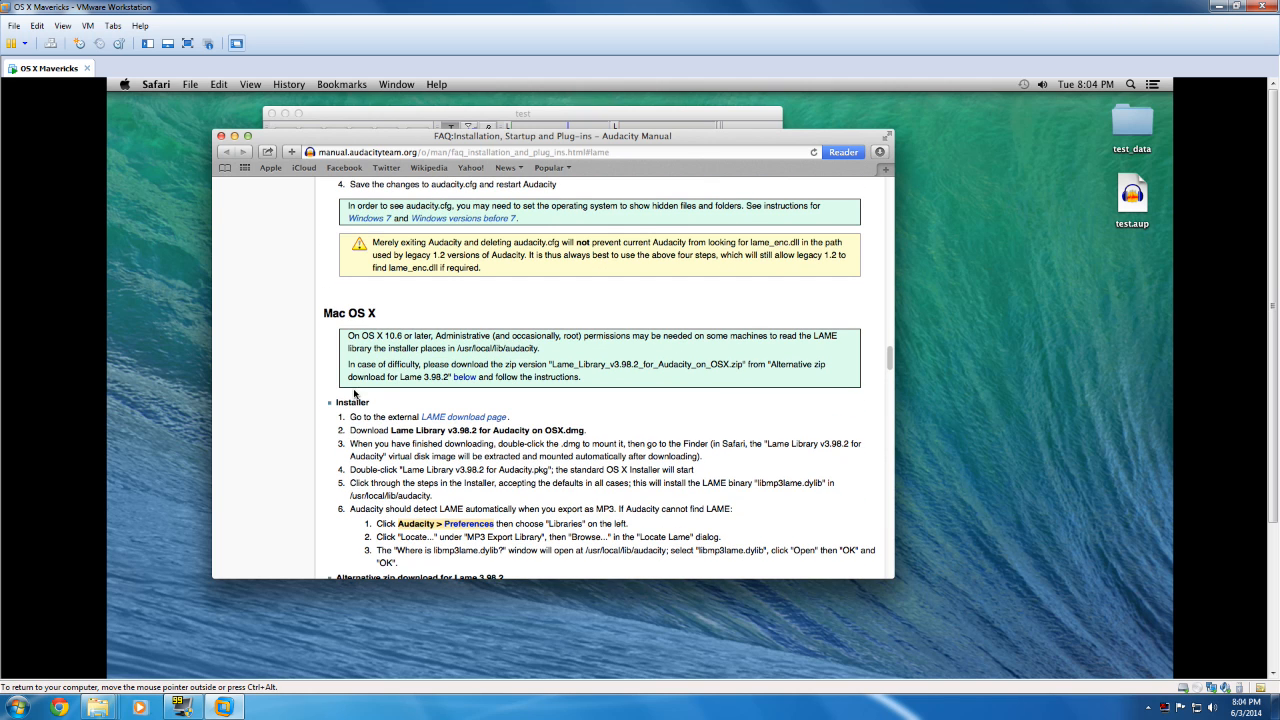
click(489, 419)
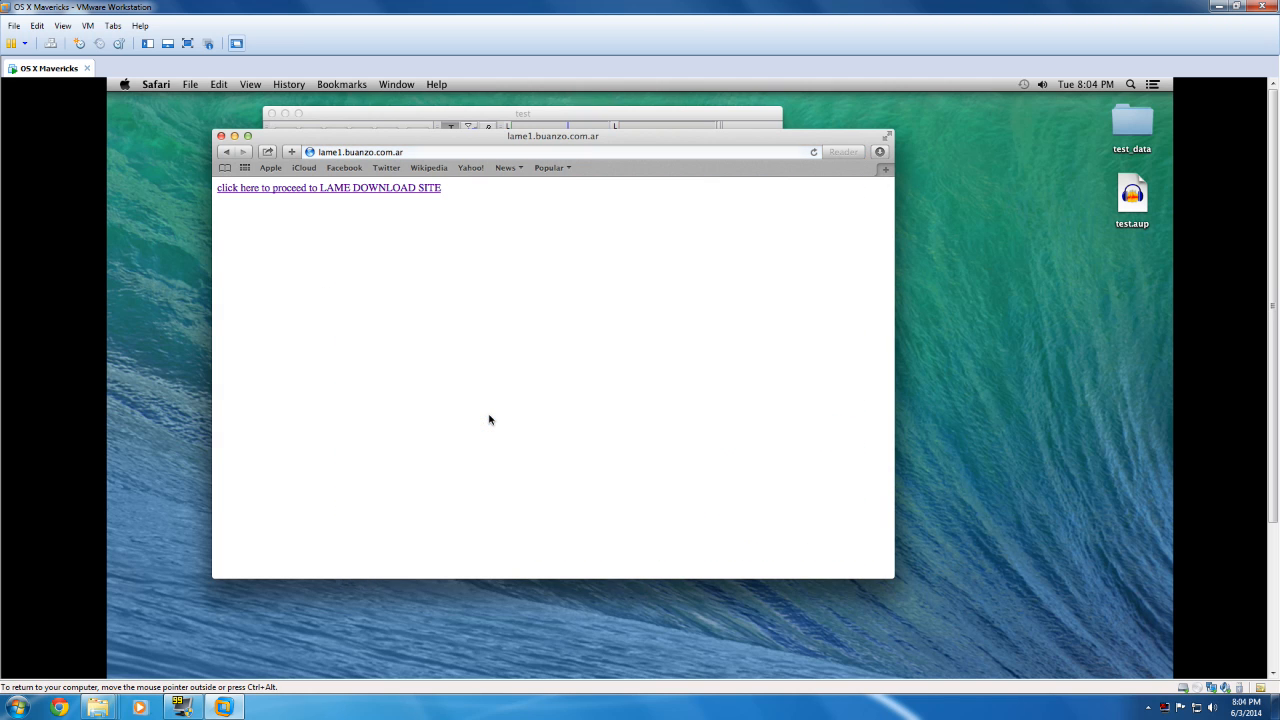
click(310, 189)
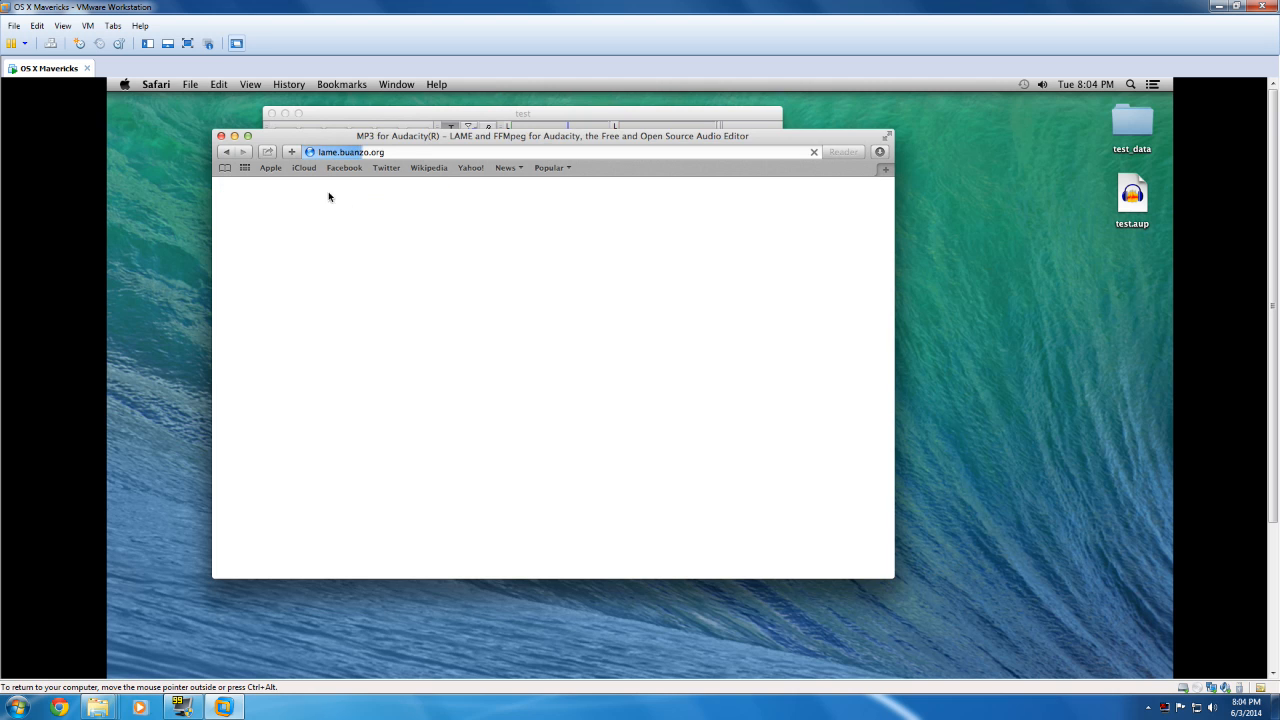
Step: Download the ZIP version of Lame_Library_v3.98.2_for_Audacity_on_OSX from the Mac OSX section
scroll(583, 337, down, 15)
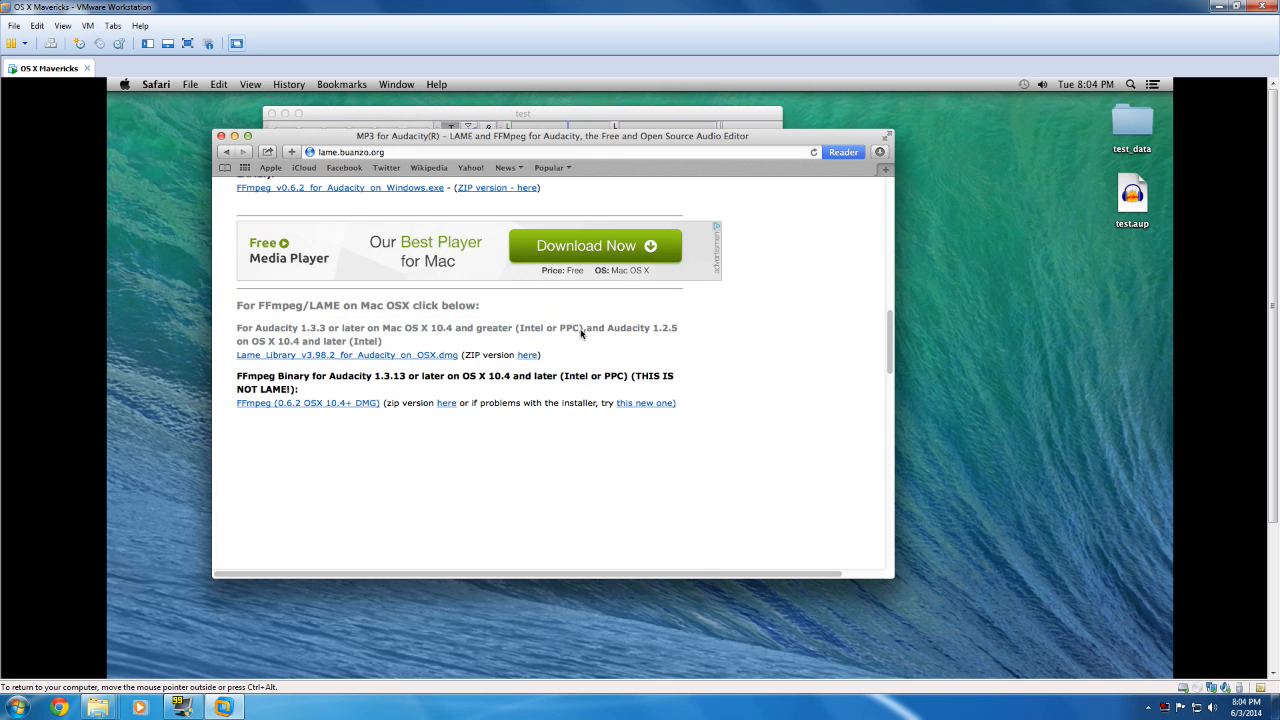
scroll(581, 334, down, 5)
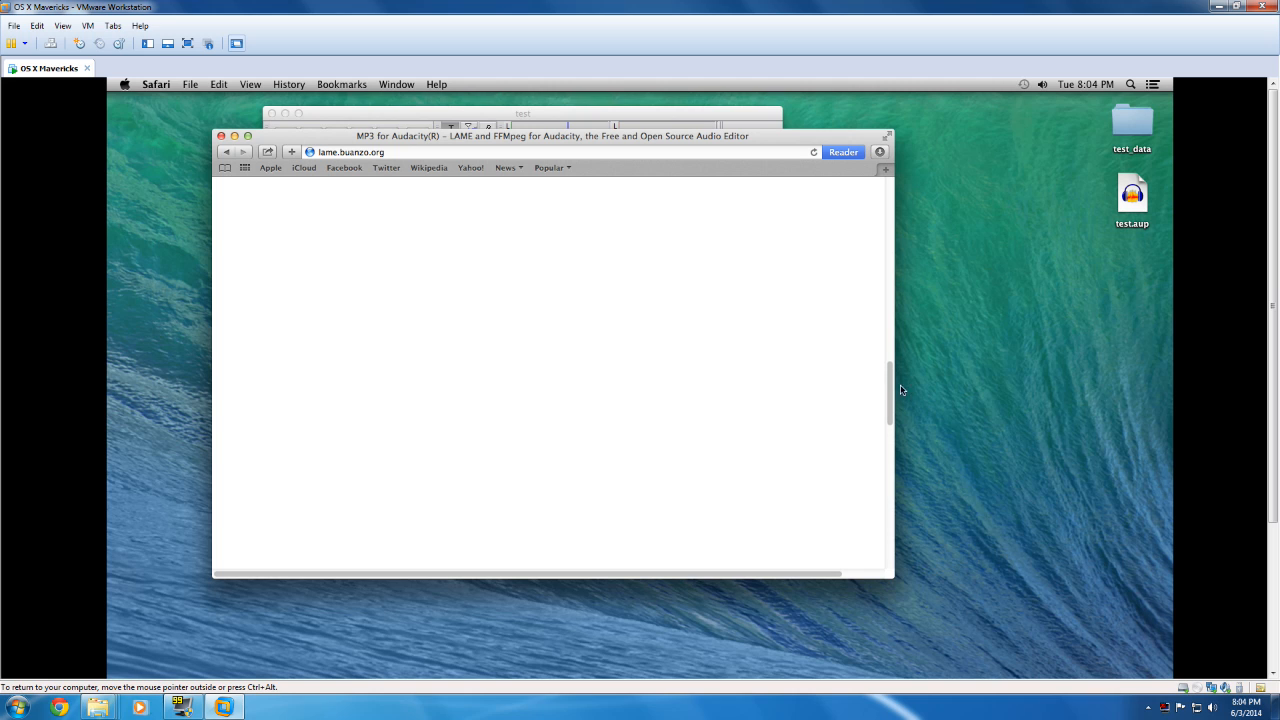
drag(890, 374, 890, 326)
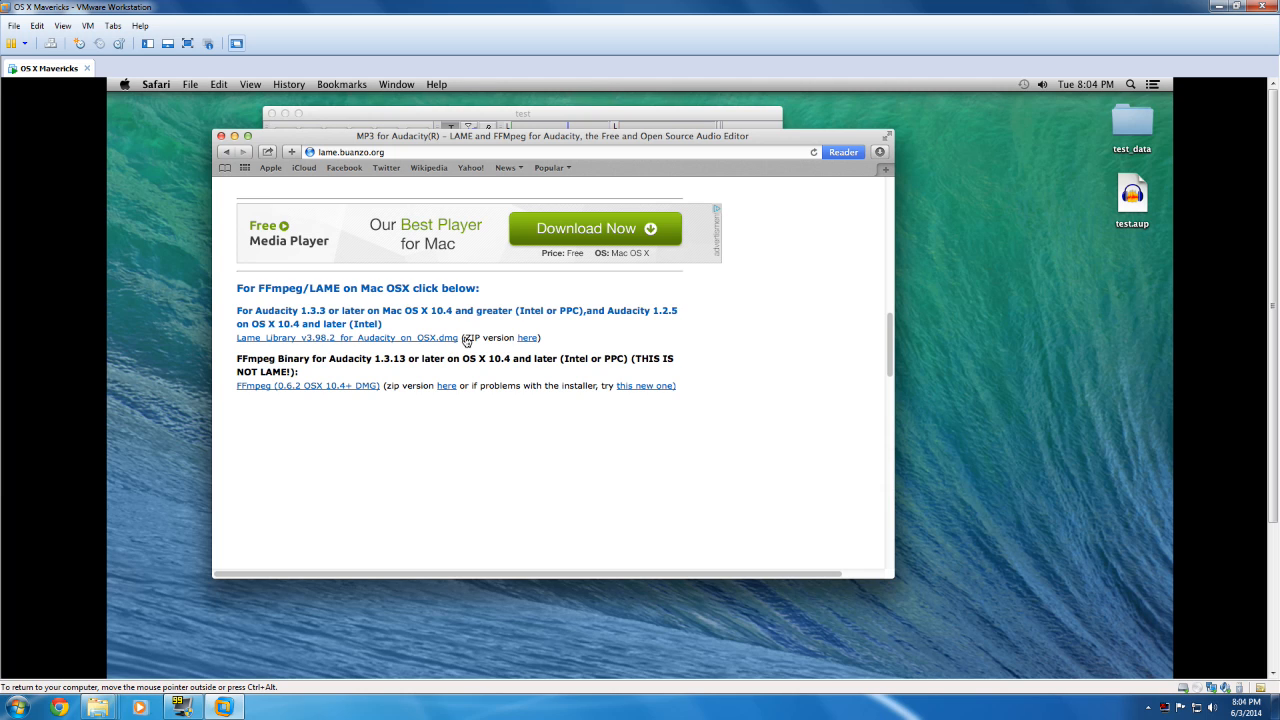
click(530, 338)
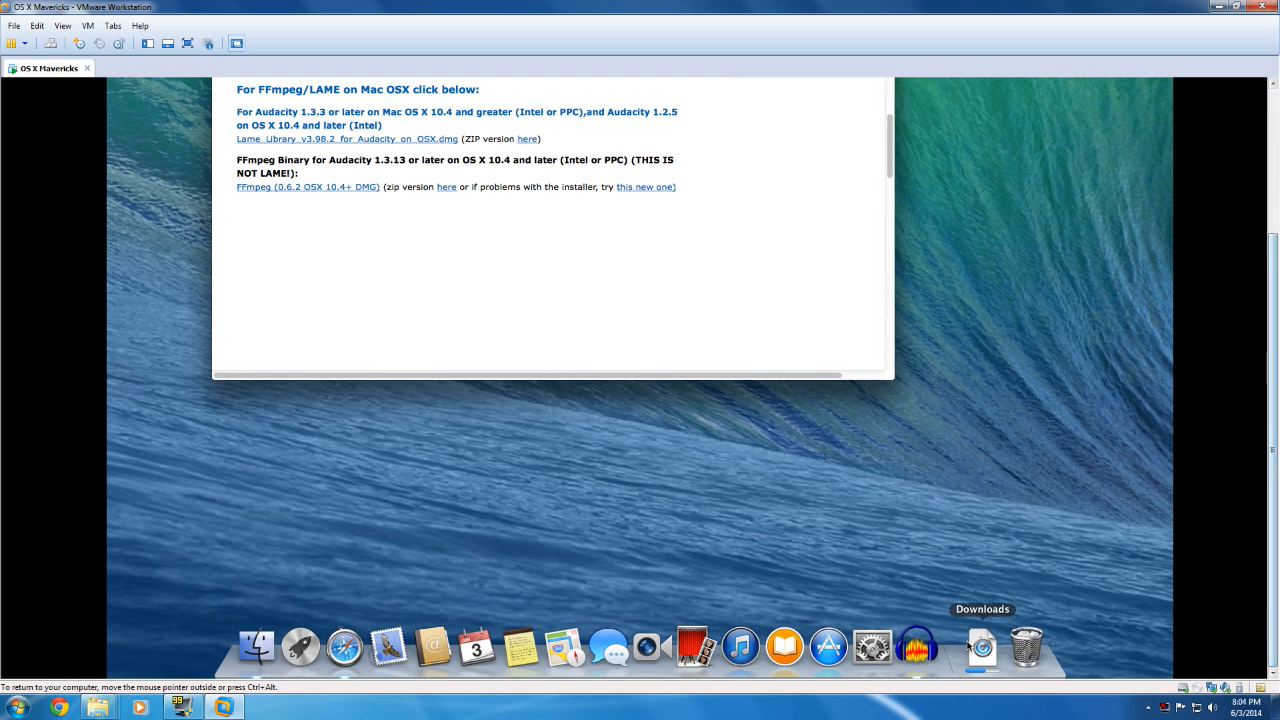
Step: Open the downloaded LAME library in Finder and bring its Lame_Library_v3 folder contents into view
click(970, 646)
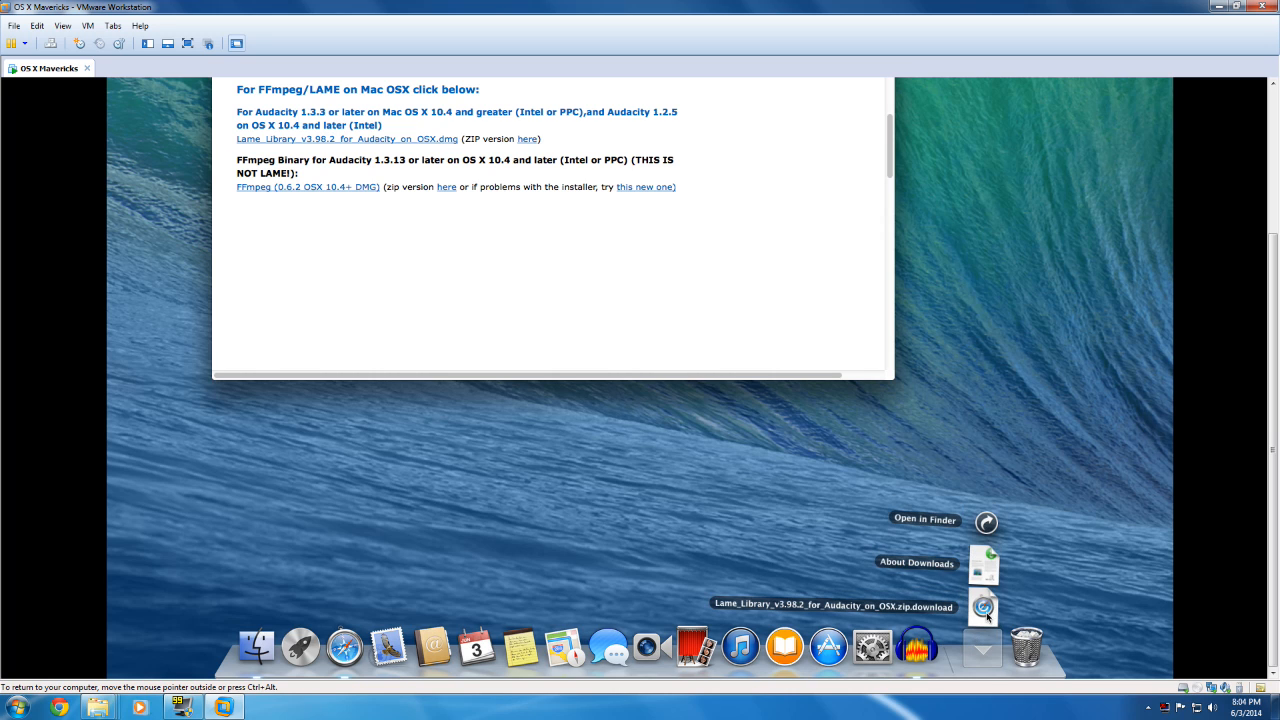
click(986, 616)
click(984, 640)
click(982, 606)
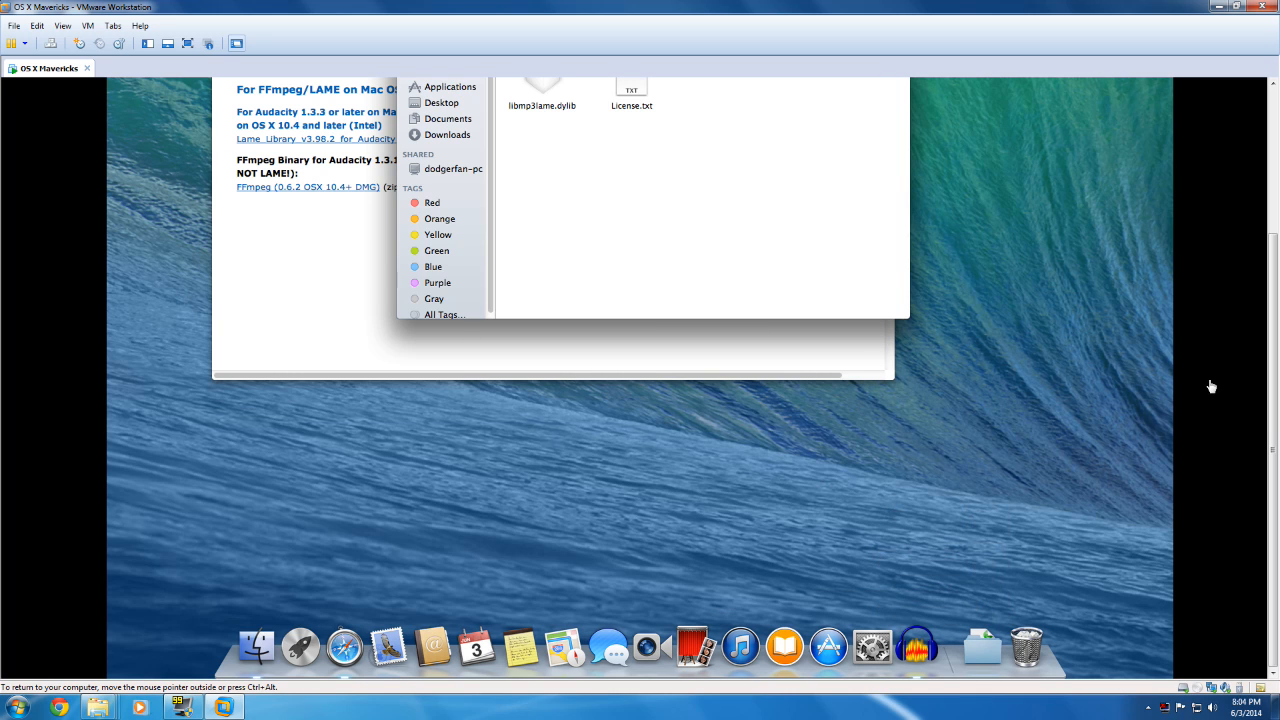
drag(1272, 398, 1272, 245)
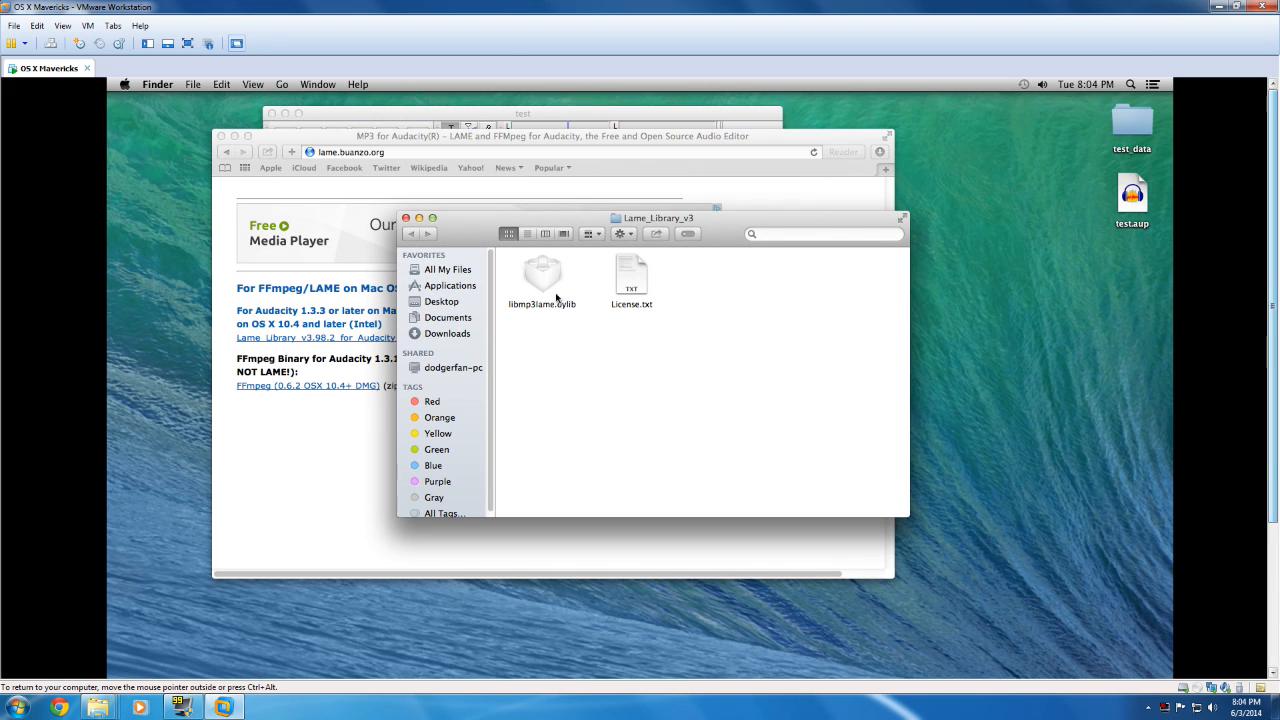
click(634, 281)
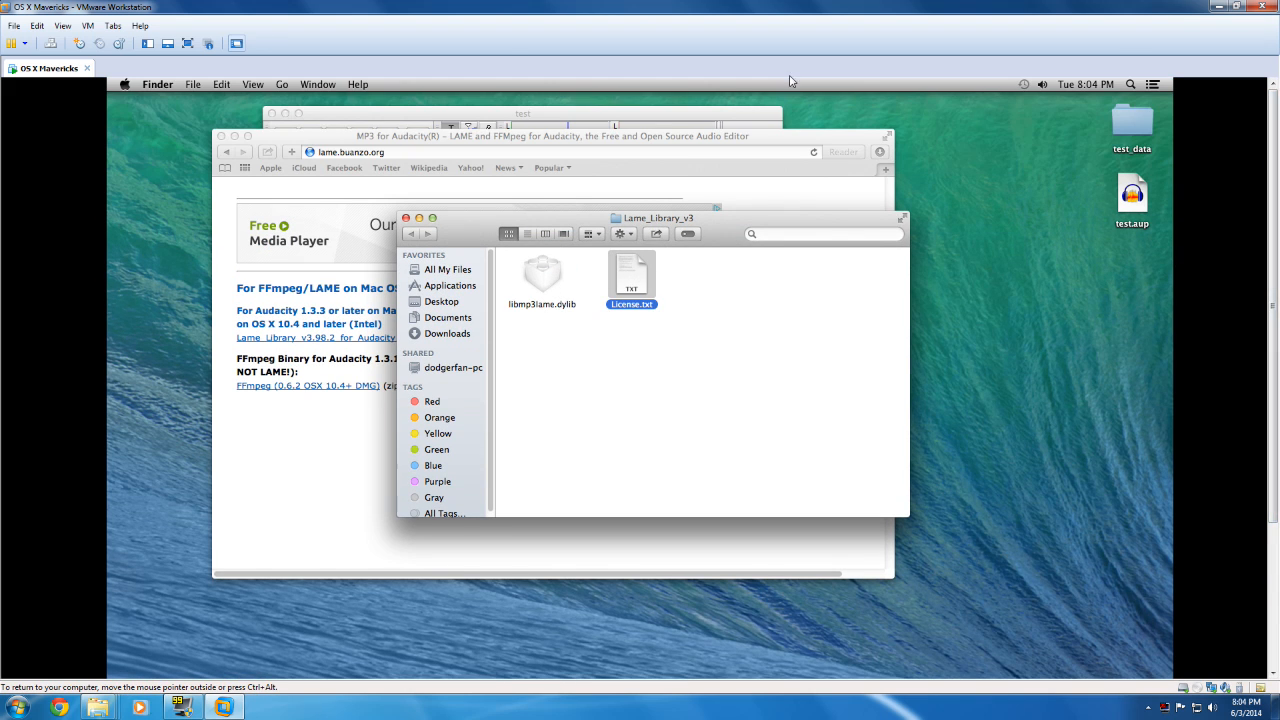
Step: Close the LAME web page, move libmp3lame.dylib from the Lame_Library_v3 folder to the desktop, and close that folder
click(222, 136)
click(690, 278)
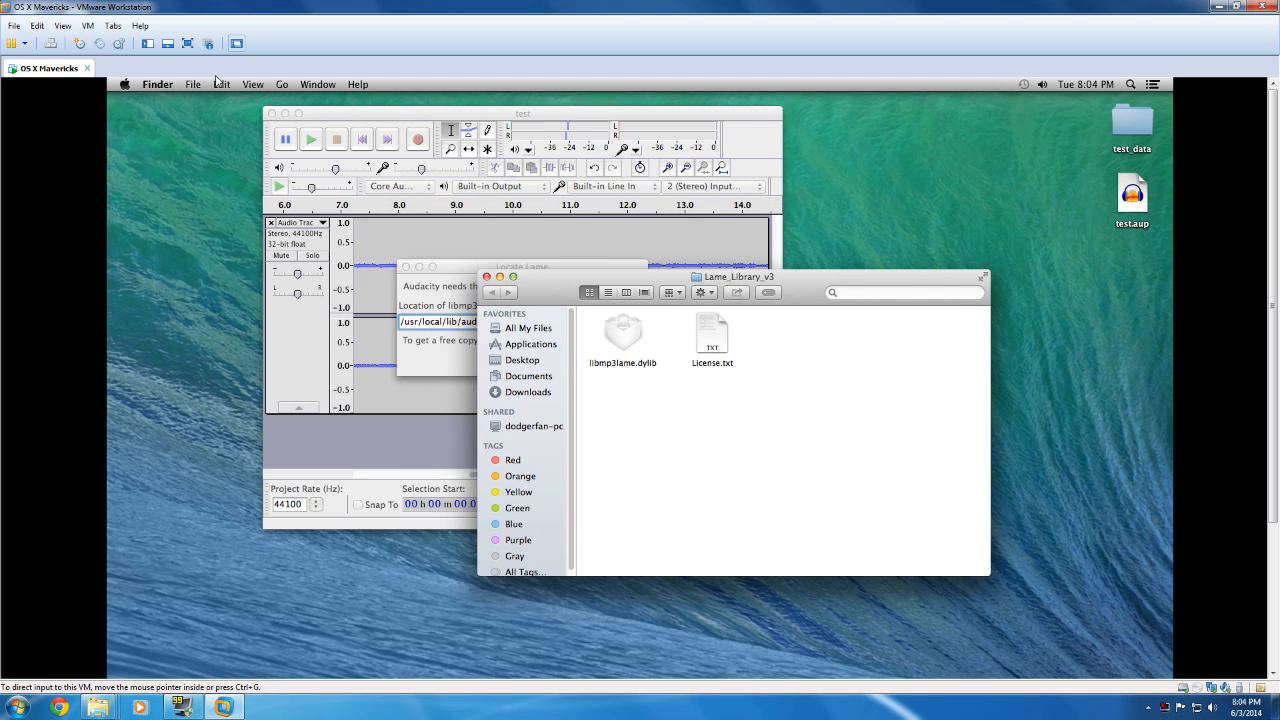
click(293, 118)
click(595, 123)
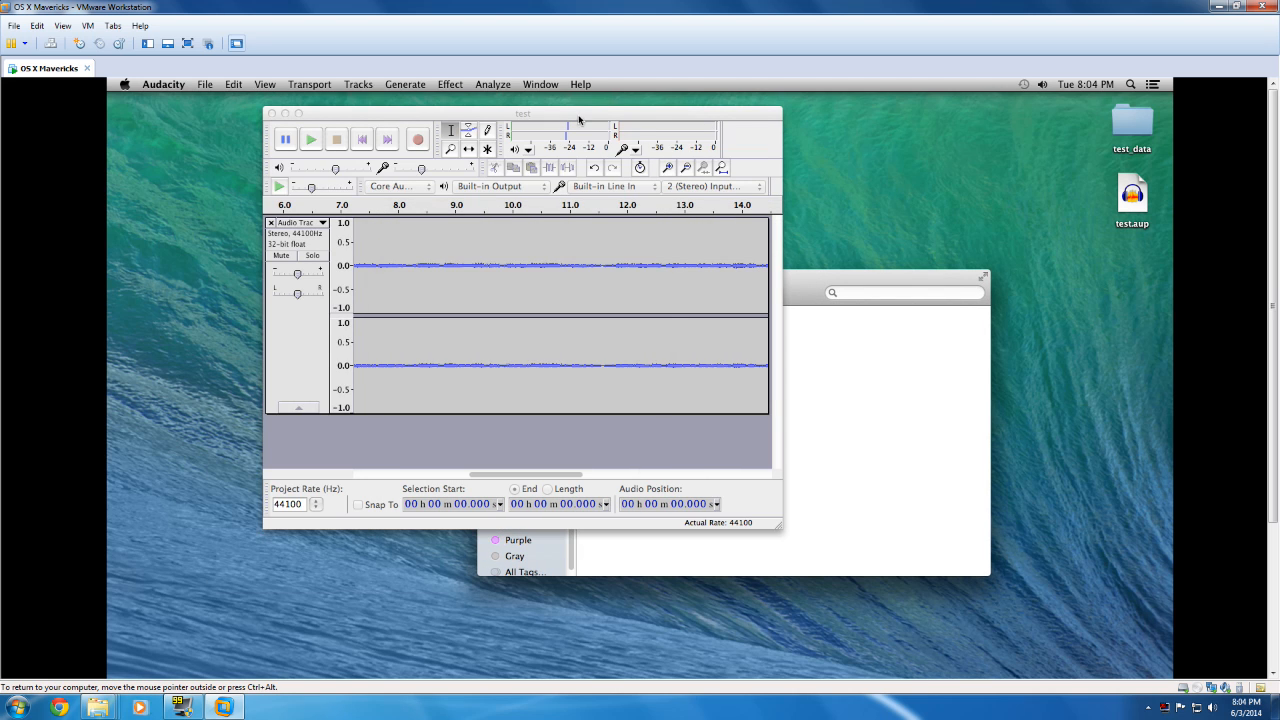
click(877, 284)
drag(641, 347, 951, 232)
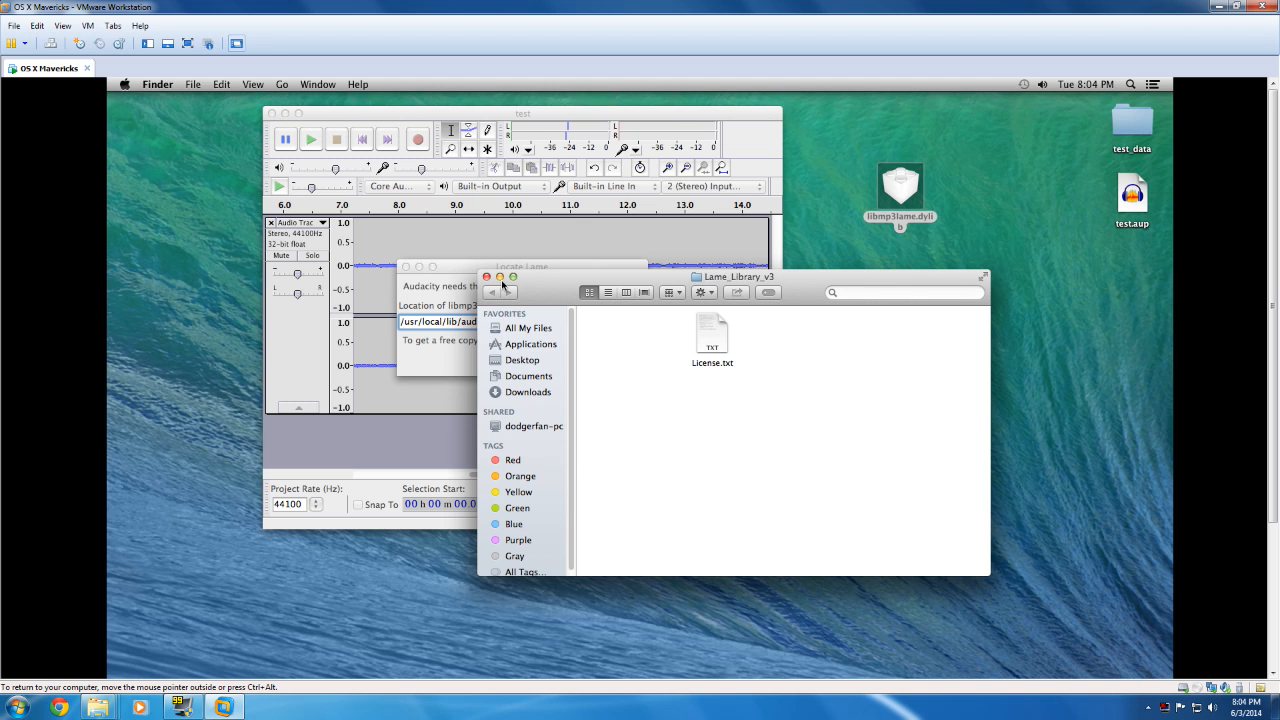
click(487, 277)
Step: Cancel the Locate Lame dialog and dismiss the message that follows to return to the test project
drag(1273, 349, 1273, 496)
drag(1270, 414, 1257, 282)
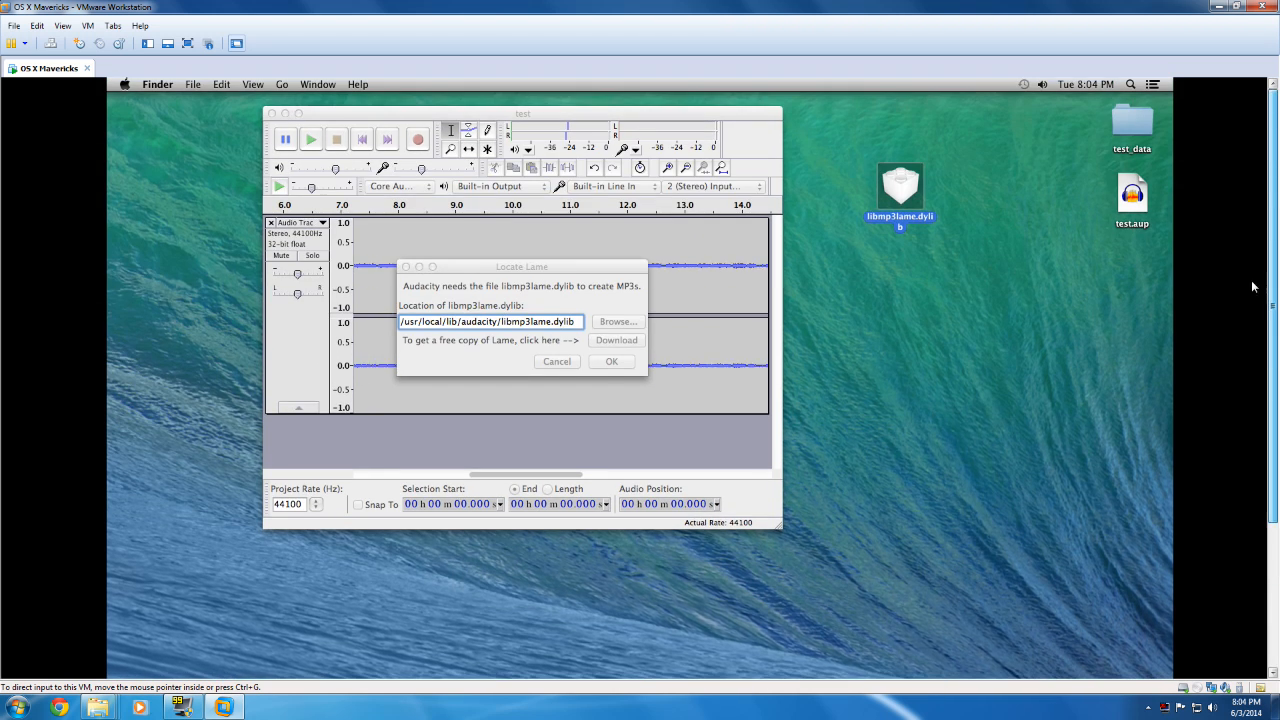
click(621, 362)
click(557, 362)
click(758, 296)
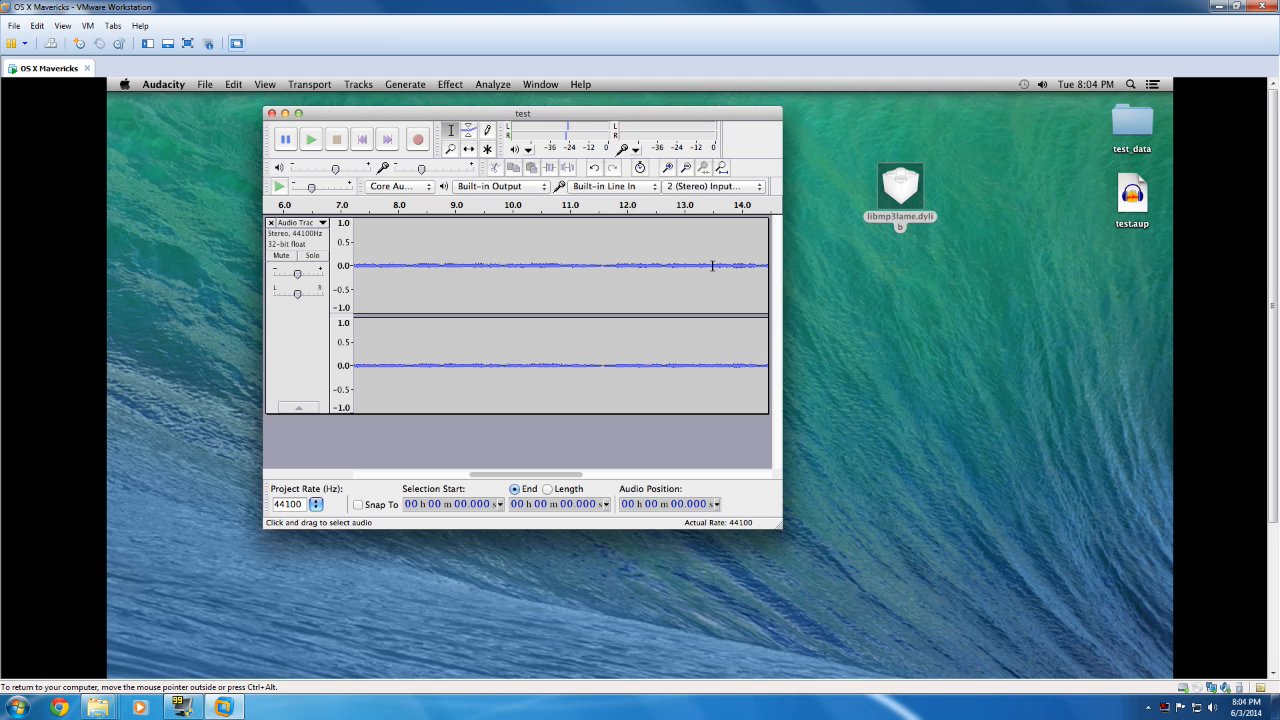
Step: Shift the project window to uncover the Audacity folder and place that folder beside libmp3lame.dylib on the open desktop
drag(465, 110, 486, 221)
drag(511, 170, 953, 257)
drag(380, 229, 358, 150)
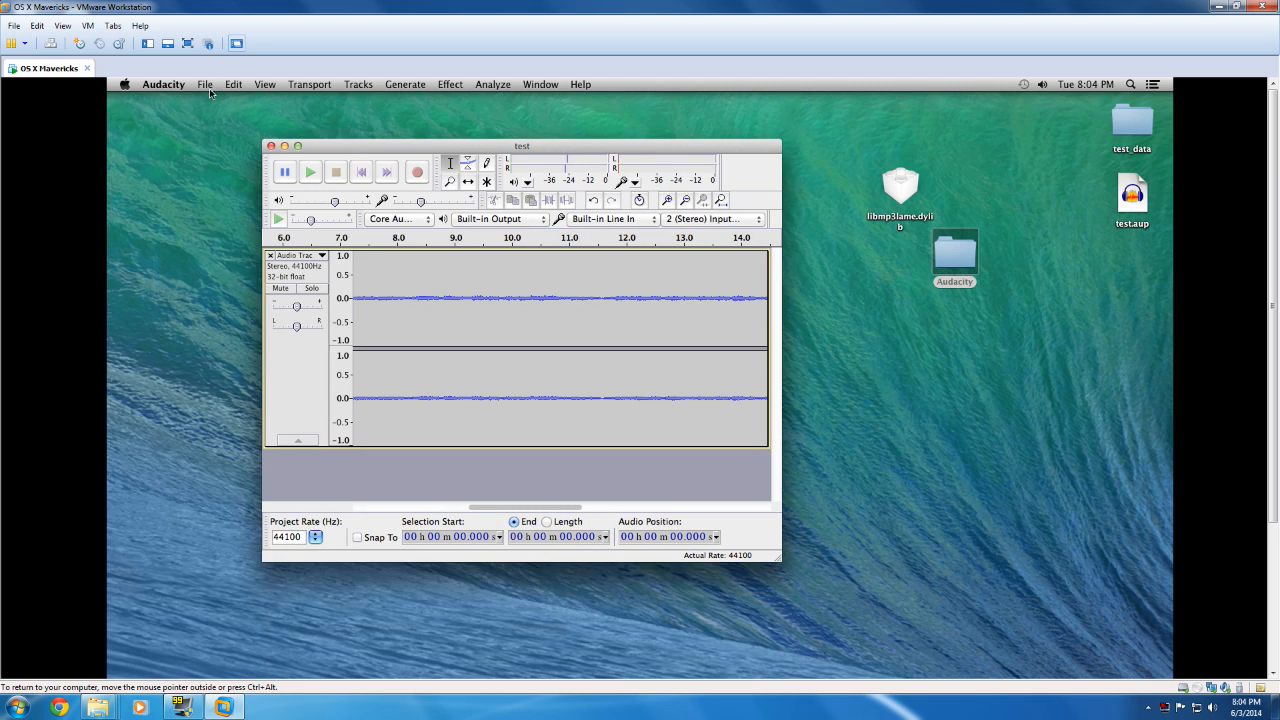
Step: Retry the MP3 export of "test" to the Desktop, accepting the empty metadata
click(205, 84)
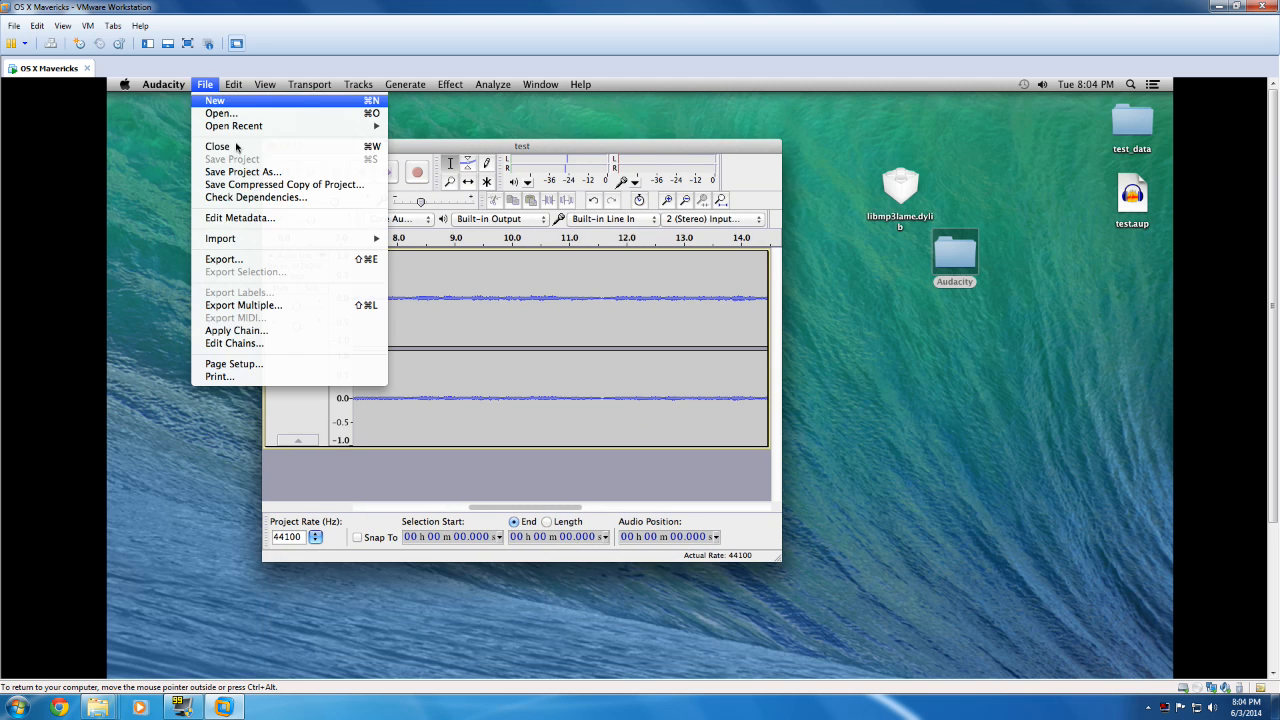
click(253, 261)
click(205, 84)
click(230, 259)
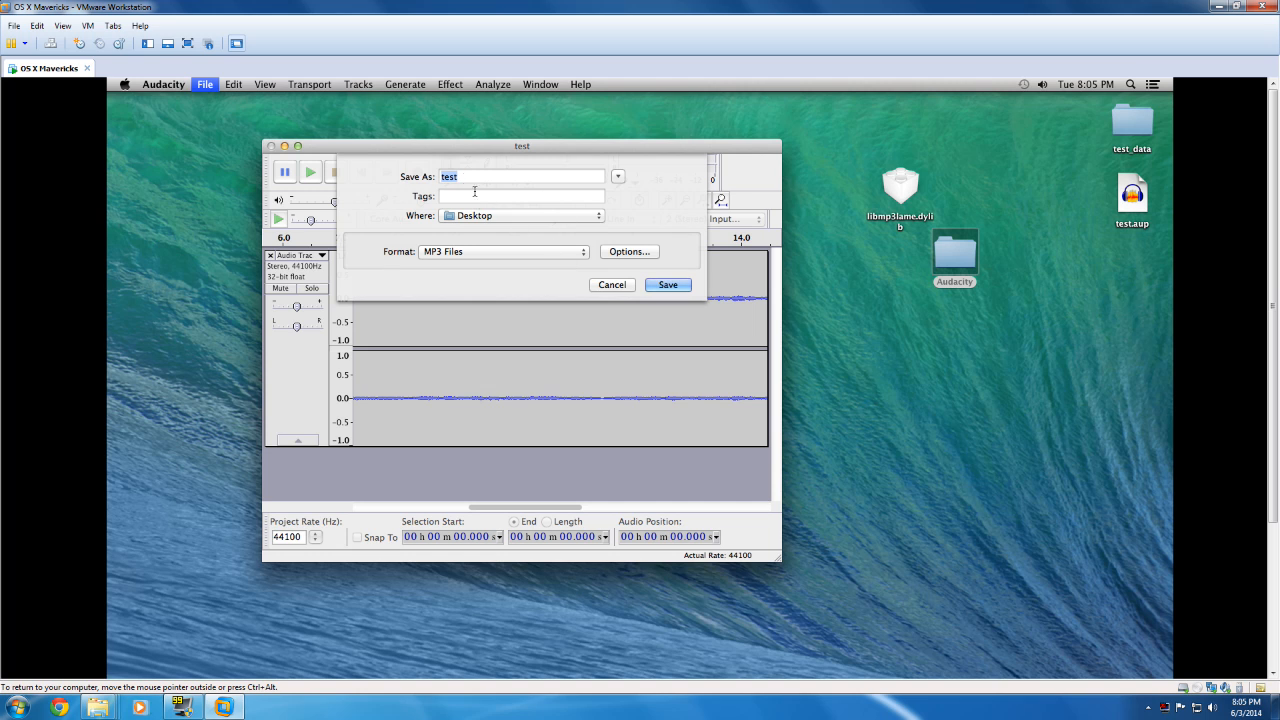
click(686, 286)
click(646, 434)
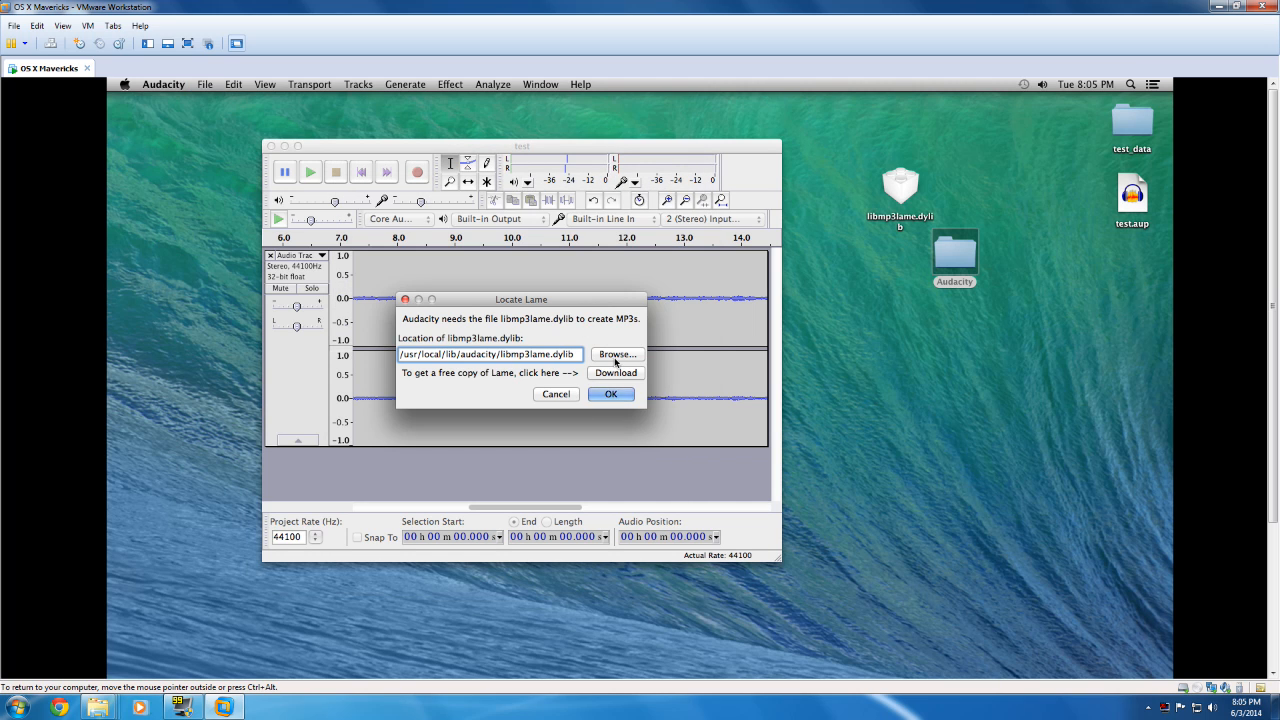
Step: Move libmp3lame.dylib into the Audacity folder on the desktop, then accept the Locate Lame path and dismiss the message
drag(907, 199, 957, 260)
click(611, 394)
click(757, 295)
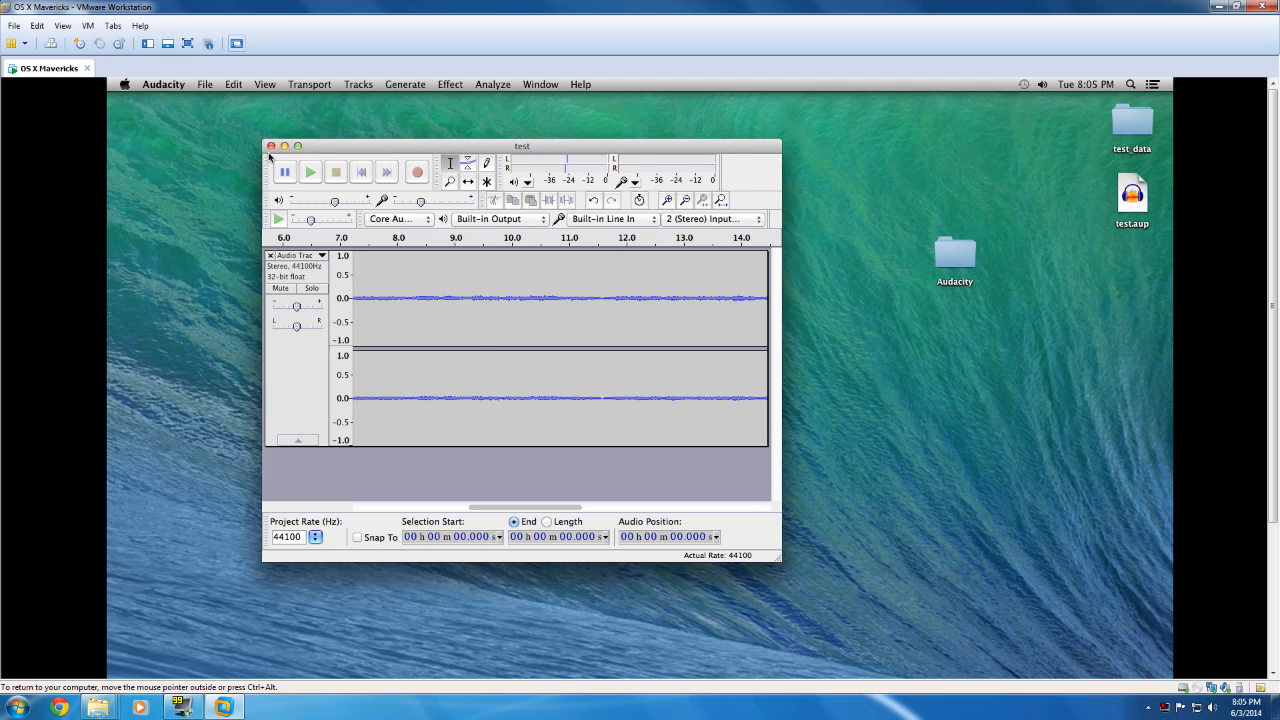
Step: Export the project to the Desktop as the MP3 file "test", accepting the empty metadata
click(205, 84)
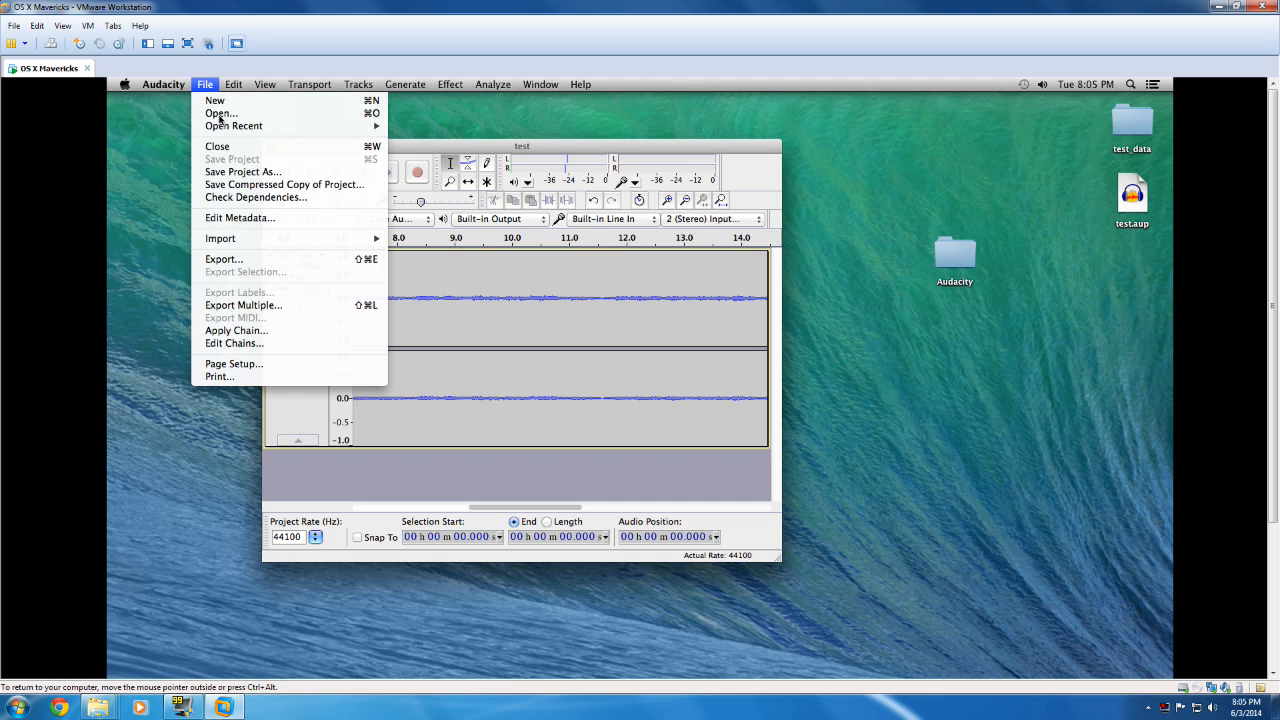
click(255, 258)
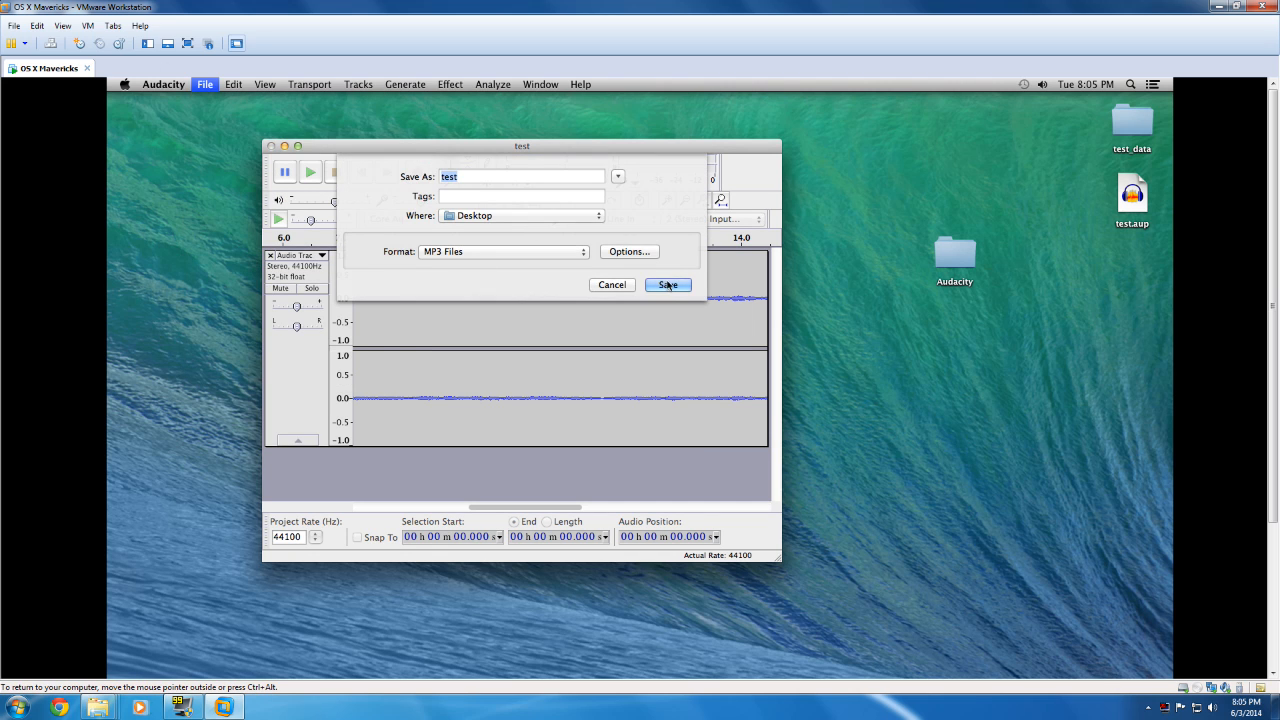
click(667, 281)
click(665, 433)
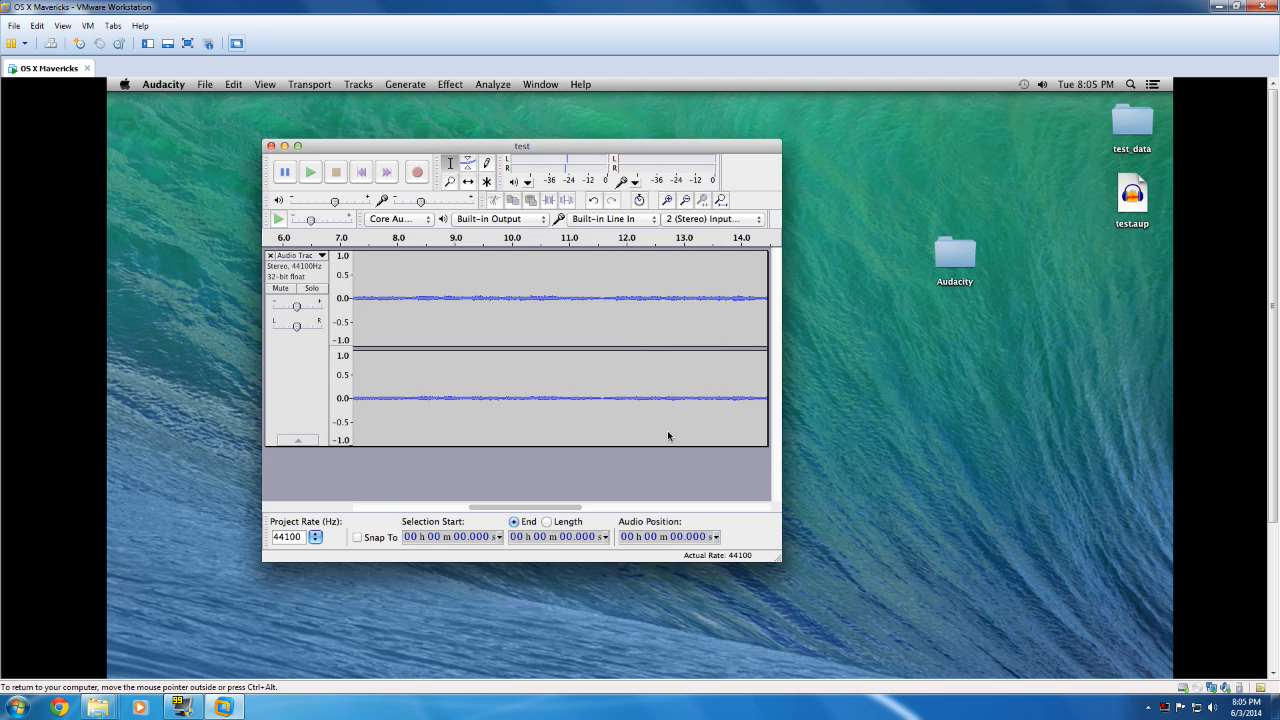
Step: Move libmp3lame.dylib out of the Audacity folder onto the desktop and return to the test project window
double_click(956, 254)
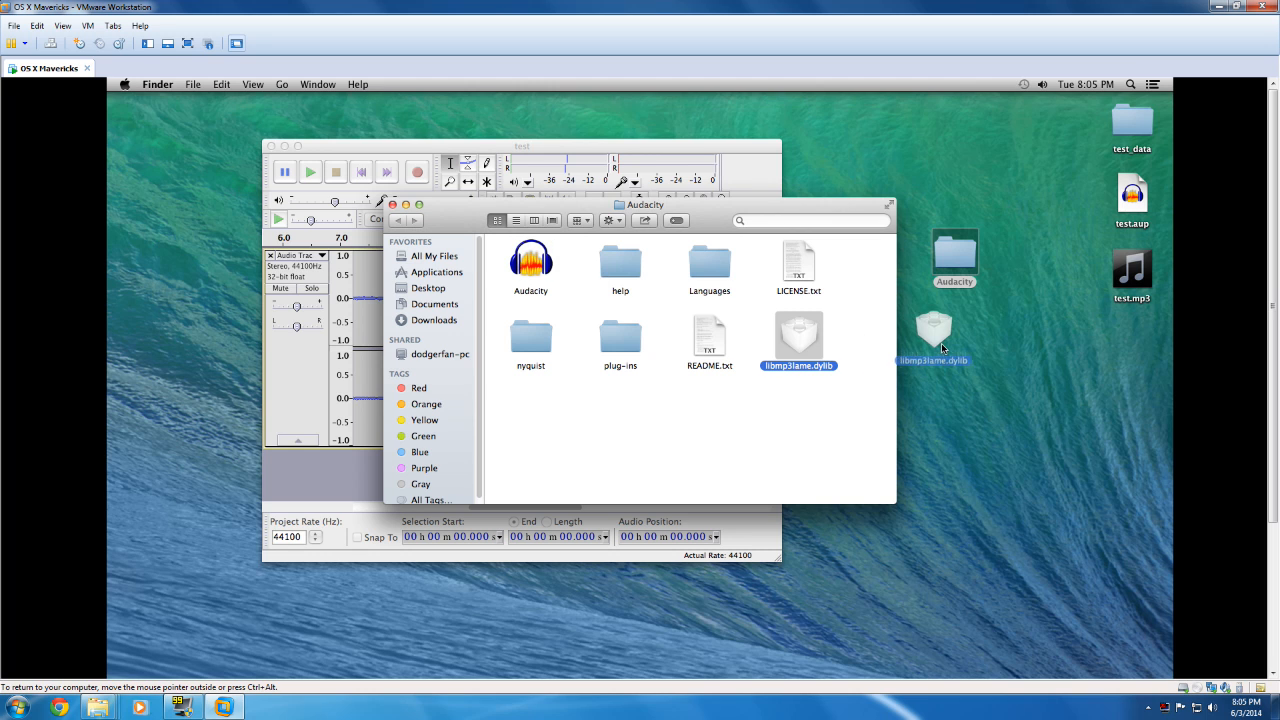
drag(941, 343, 941, 344)
click(382, 163)
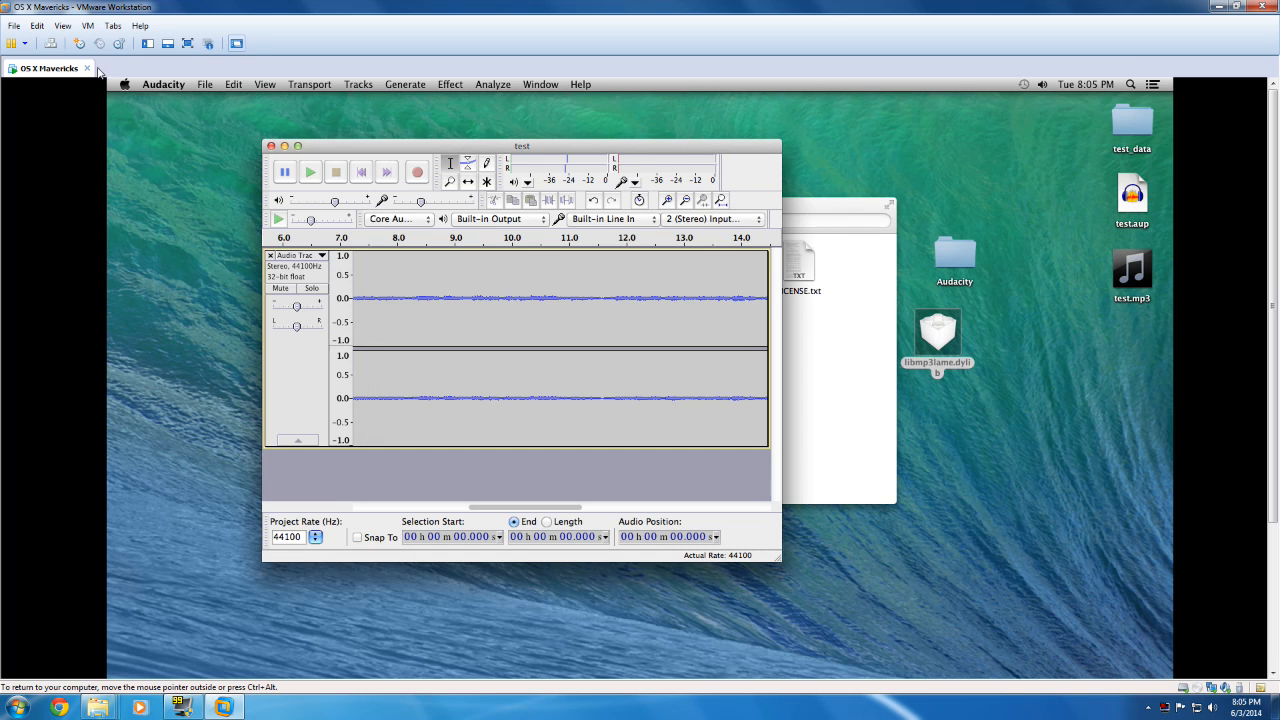
Step: Export the project as MP3 again, replacing test.mp3 on the Desktop and accepting the empty metadata
click(163, 84)
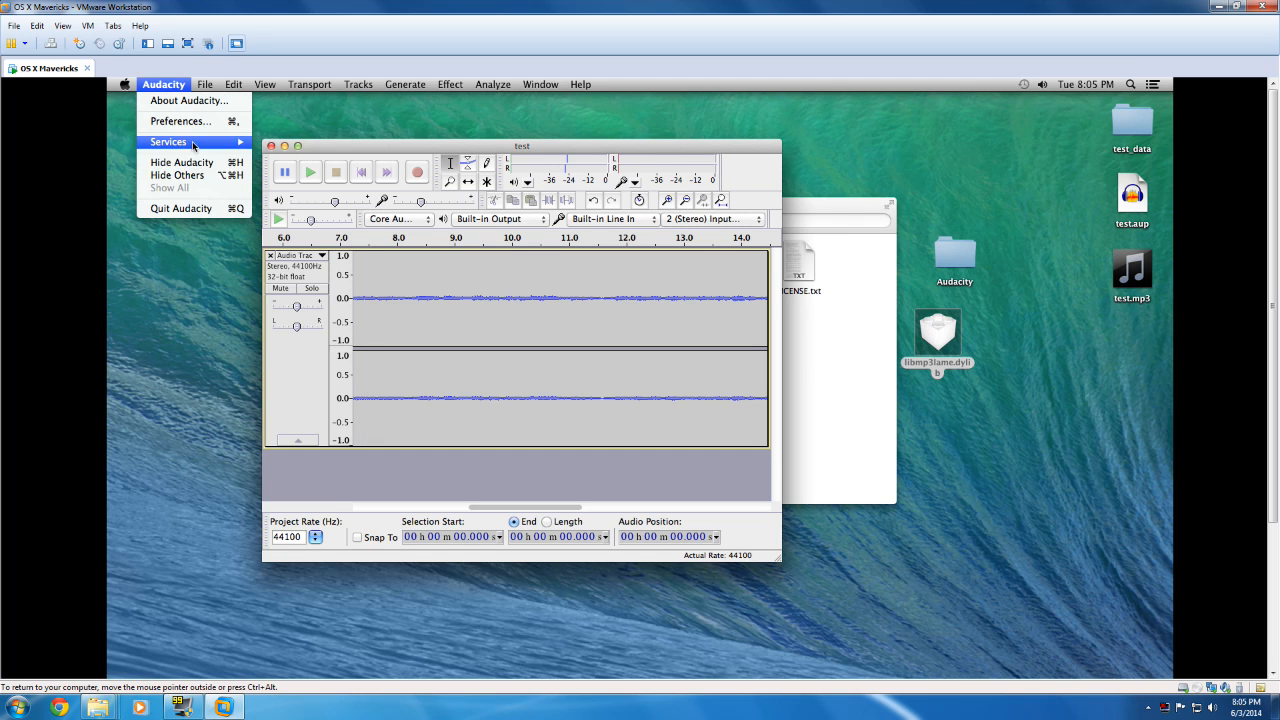
mouse_move(207, 86)
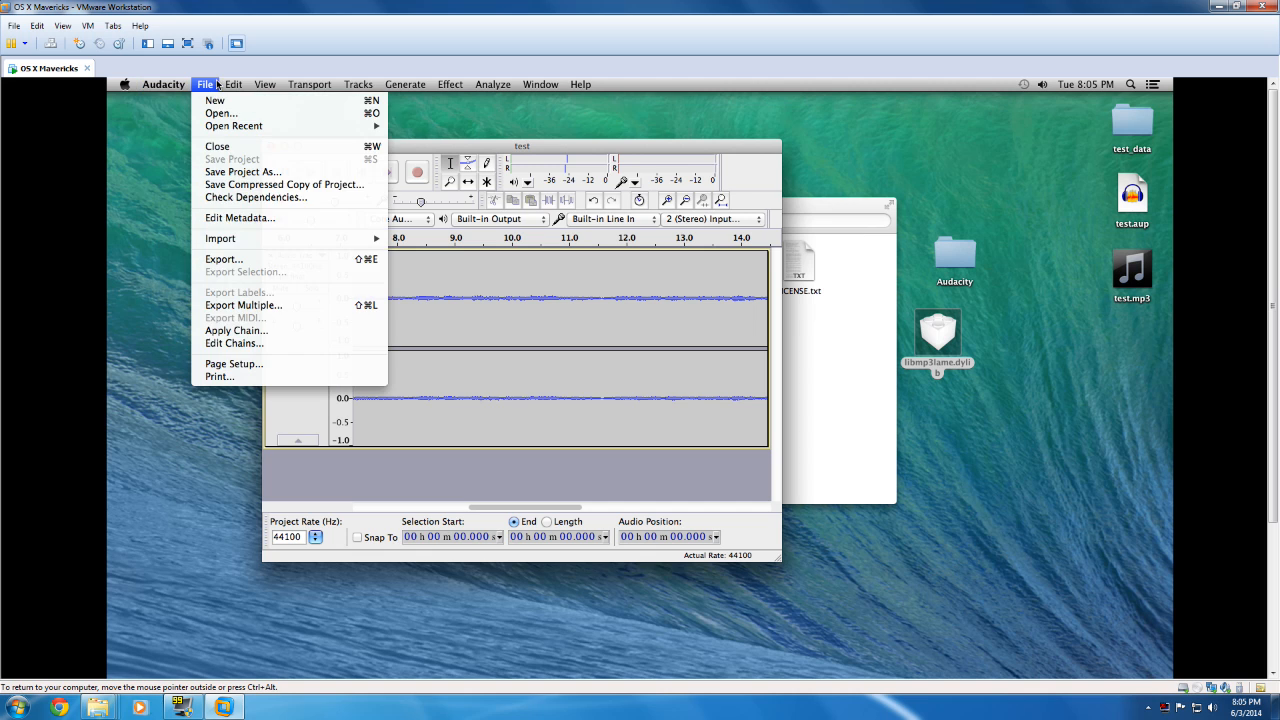
click(240, 259)
click(660, 285)
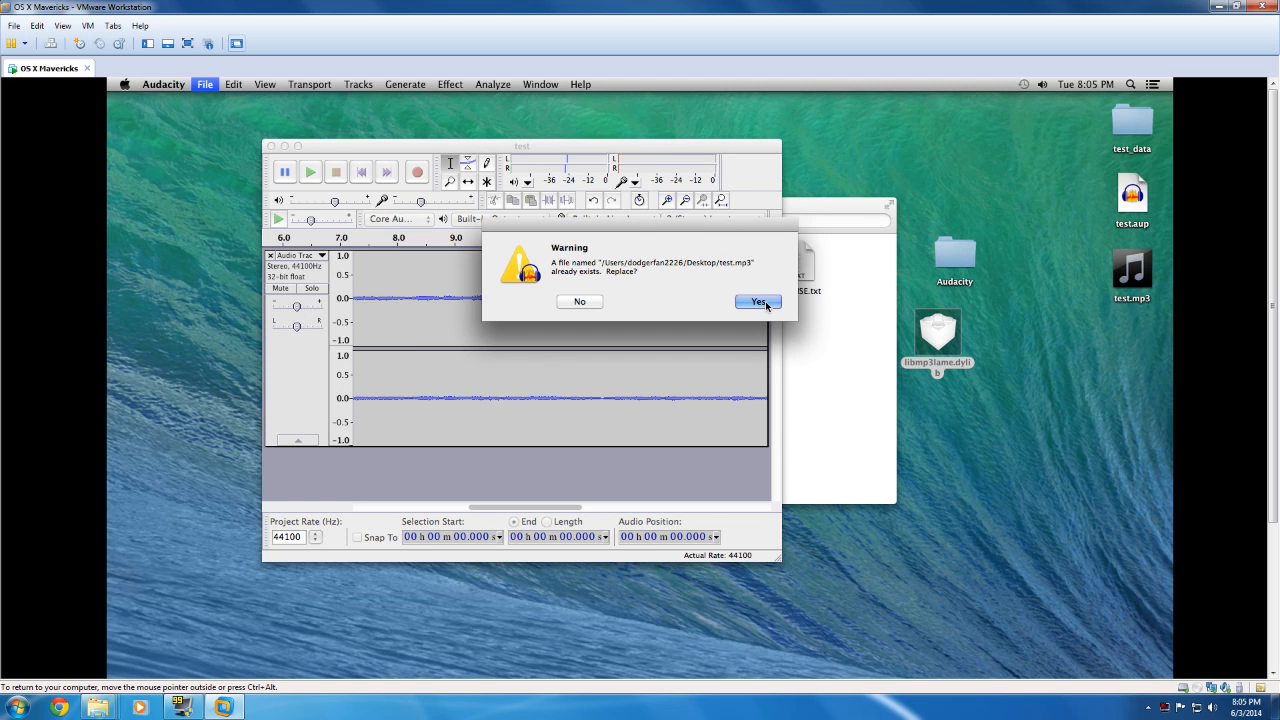
click(766, 305)
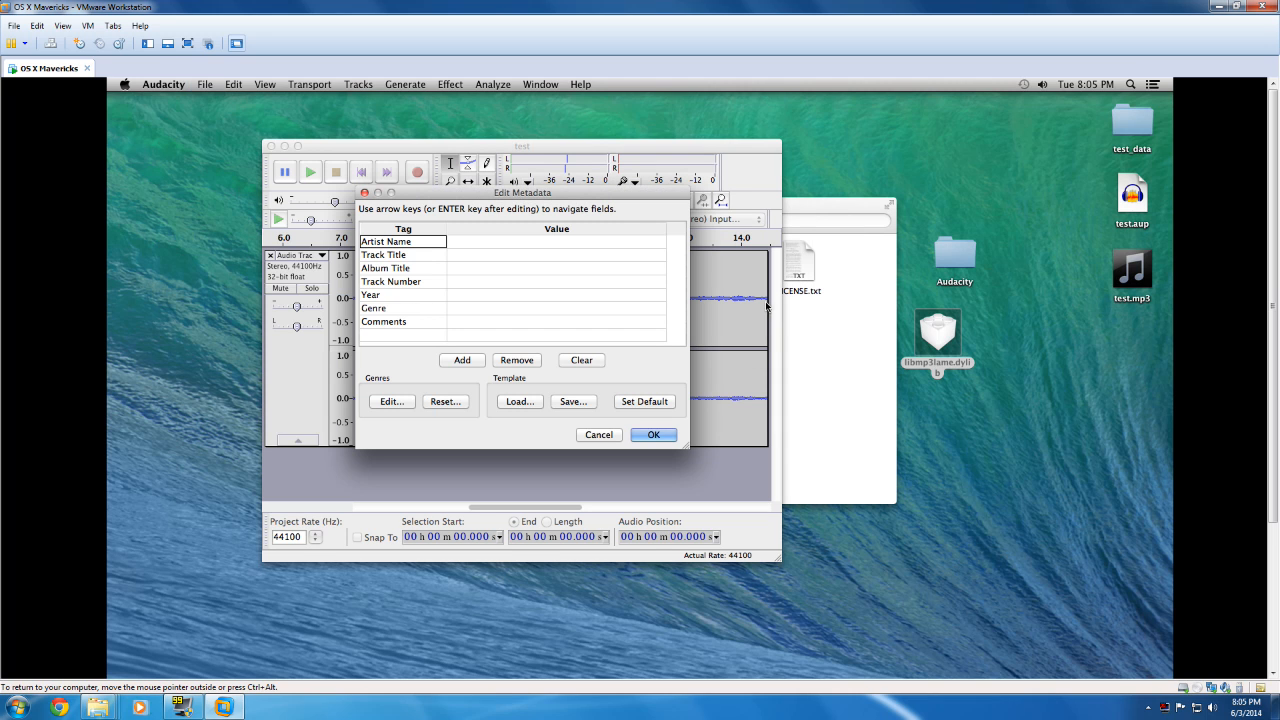
click(652, 434)
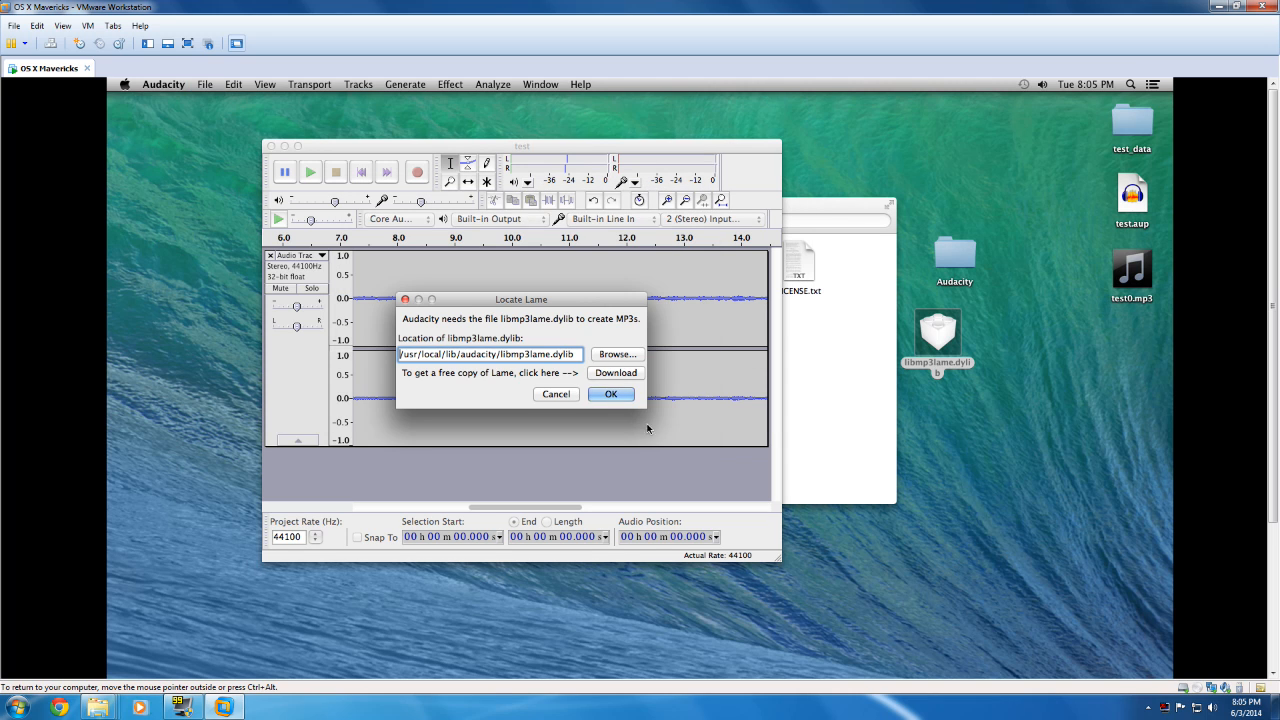
Step: Browse to libmp3lame.dylib on the Desktop as the LAME library location and accept it to complete the export
click(618, 355)
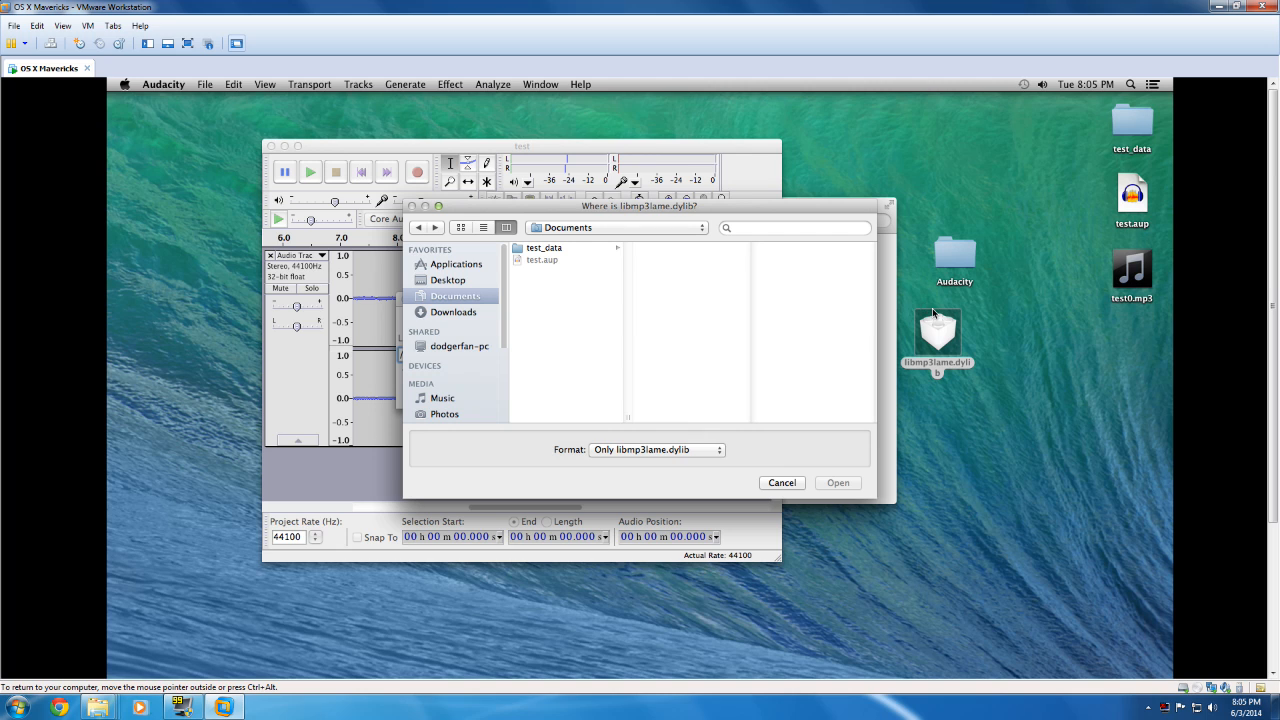
click(461, 281)
click(567, 274)
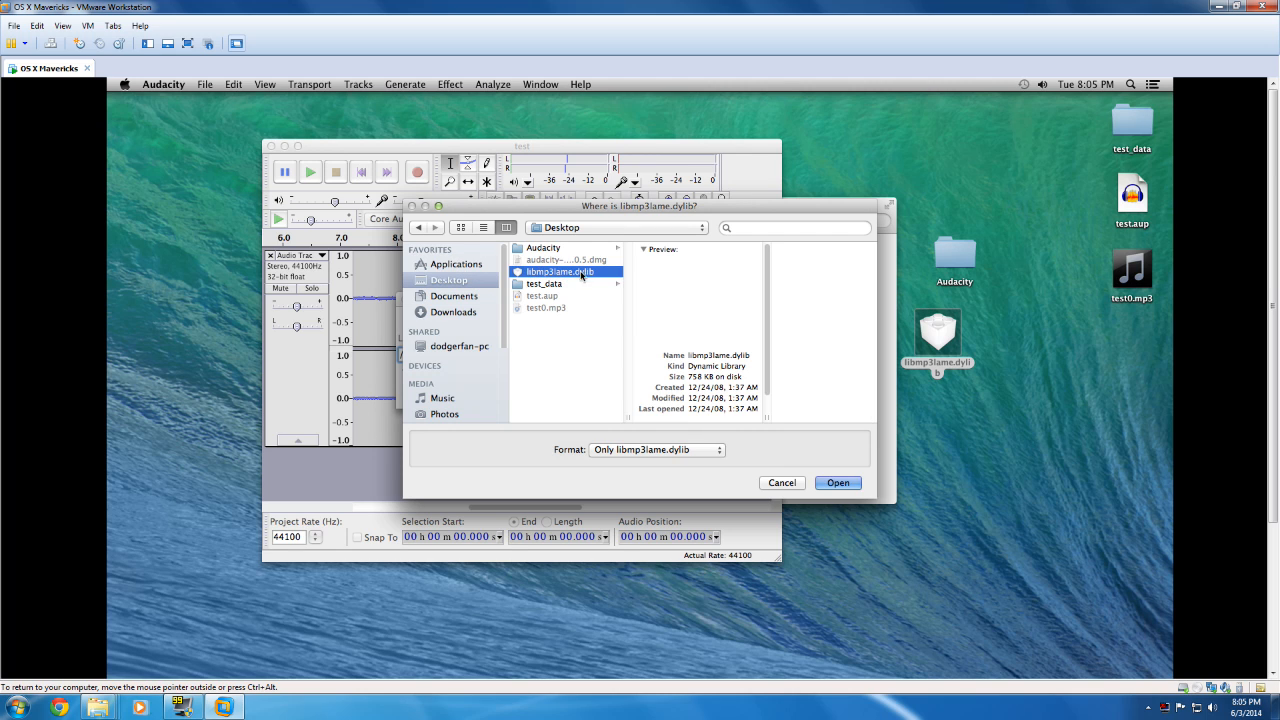
click(846, 482)
click(611, 394)
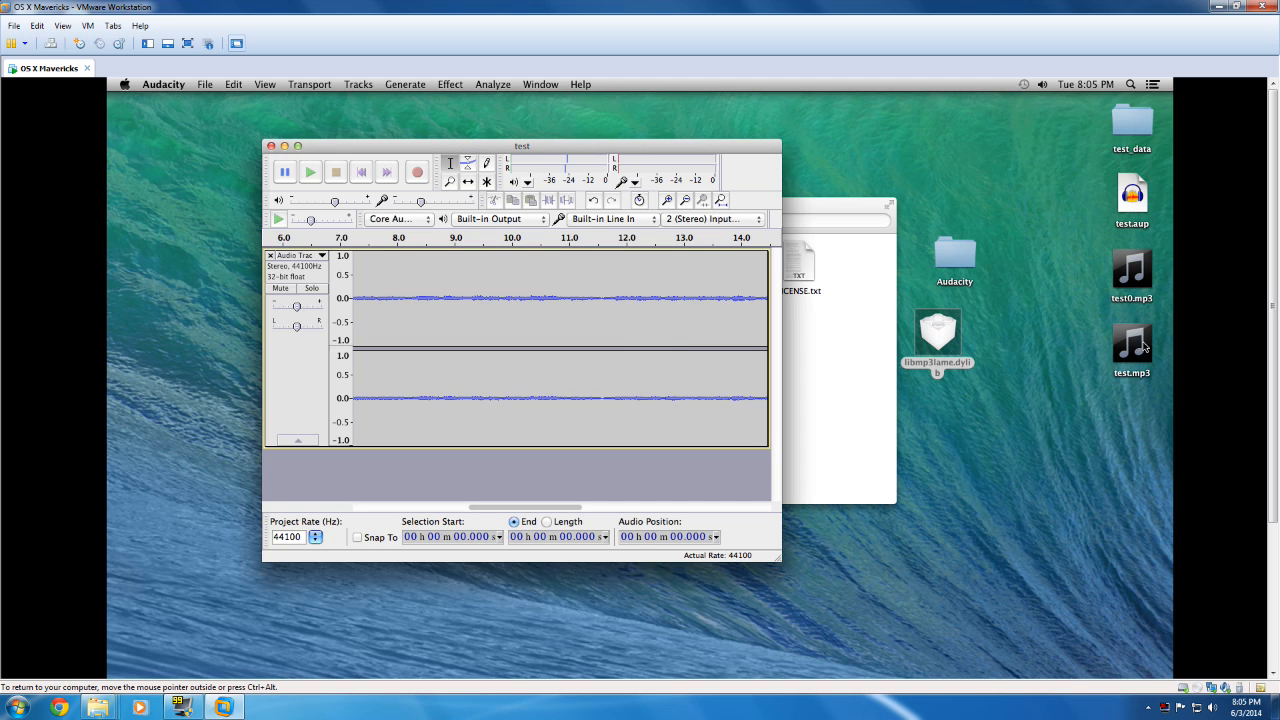
Step: Move libmp3lame.dylib from the desktop back into the Audacity folder, check that folder's contents and close its window
drag(938, 338, 952, 270)
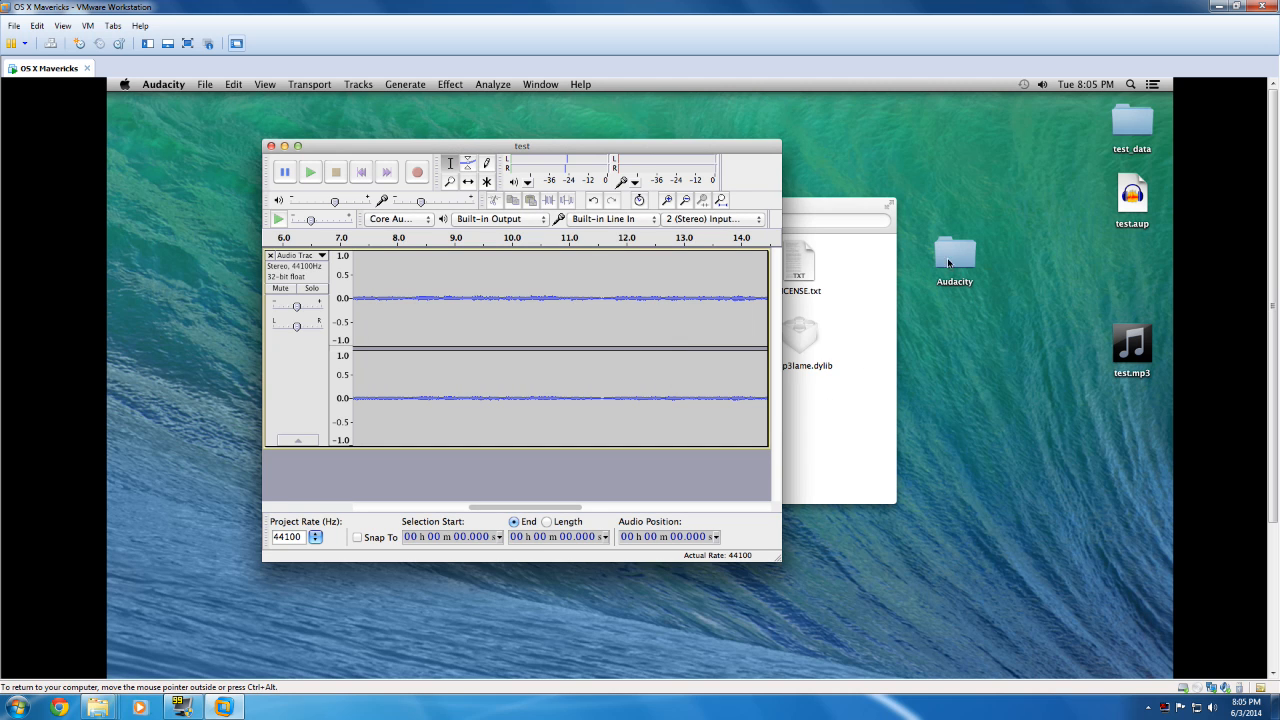
click(806, 357)
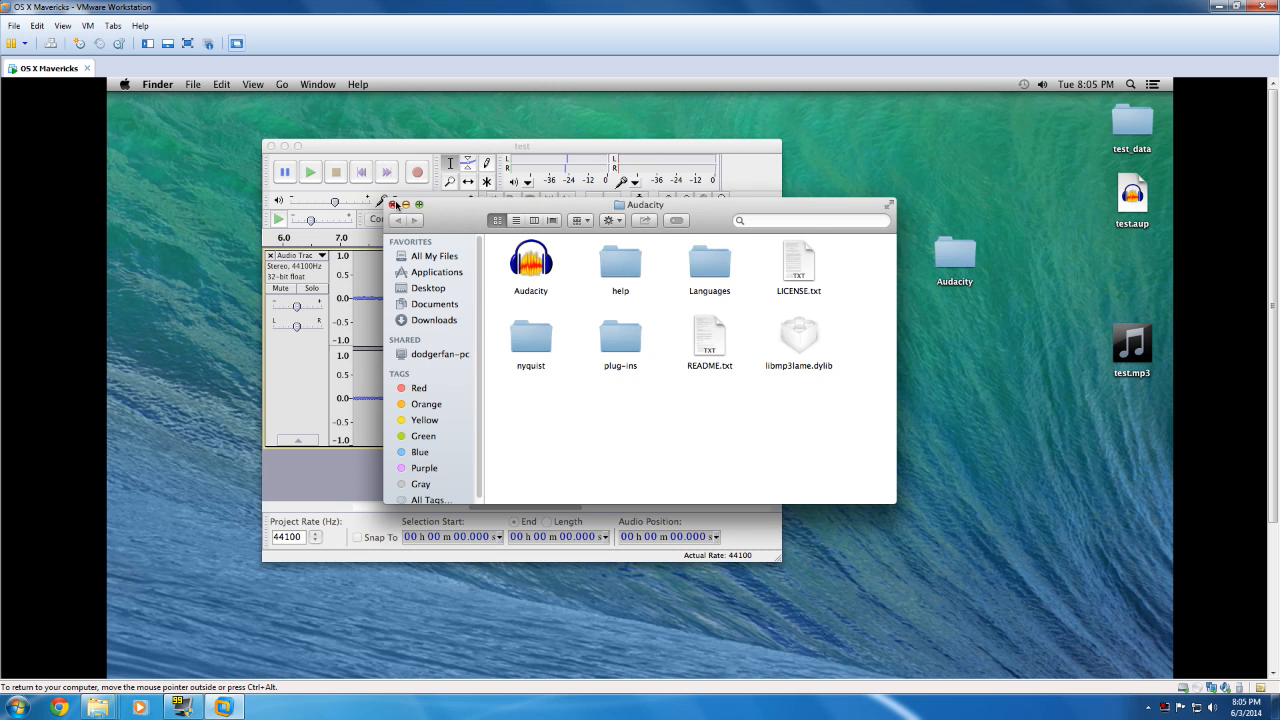
click(393, 204)
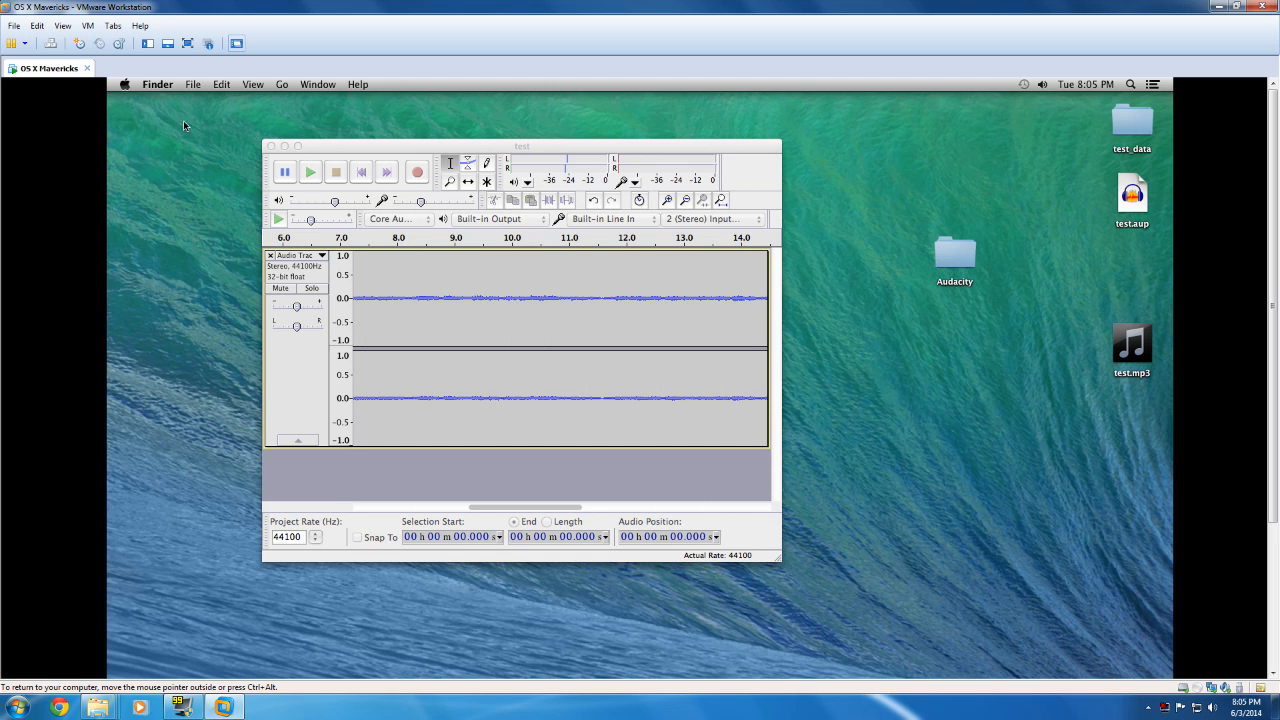
Step: Return to the test project and re-export it as MP3 over test.mp3 on the Desktop with empty metadata
click(191, 85)
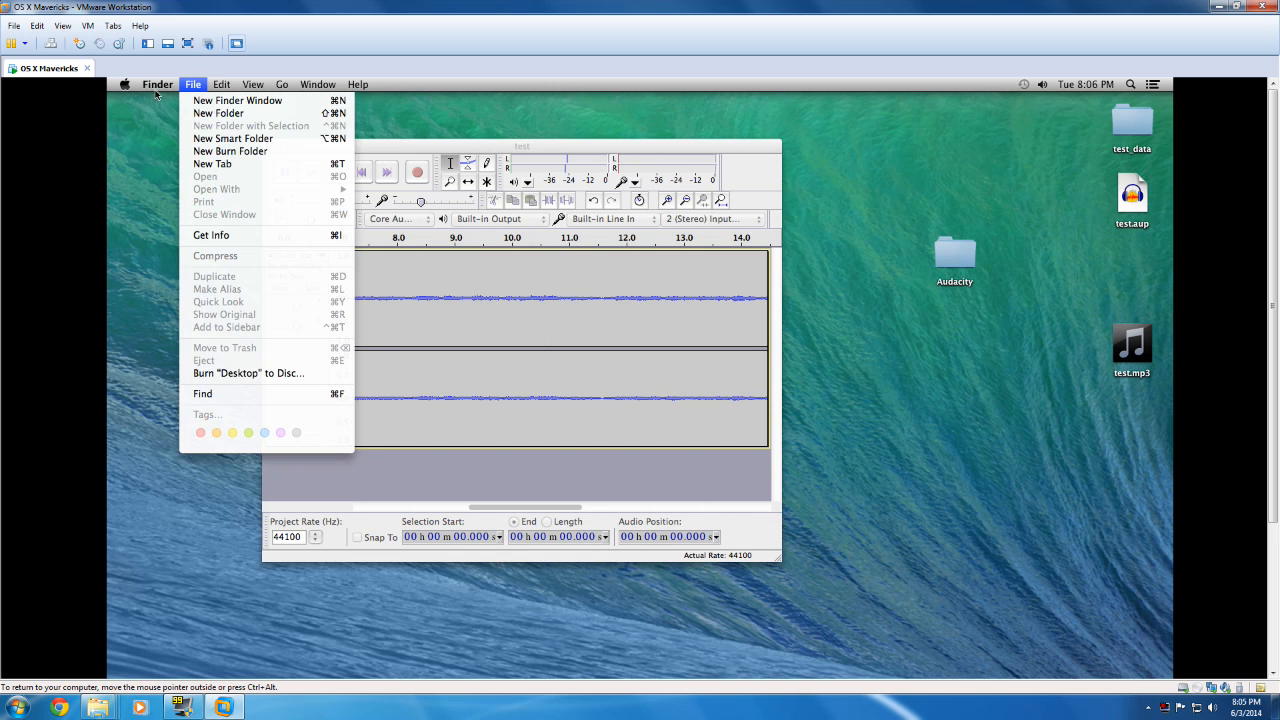
click(420, 148)
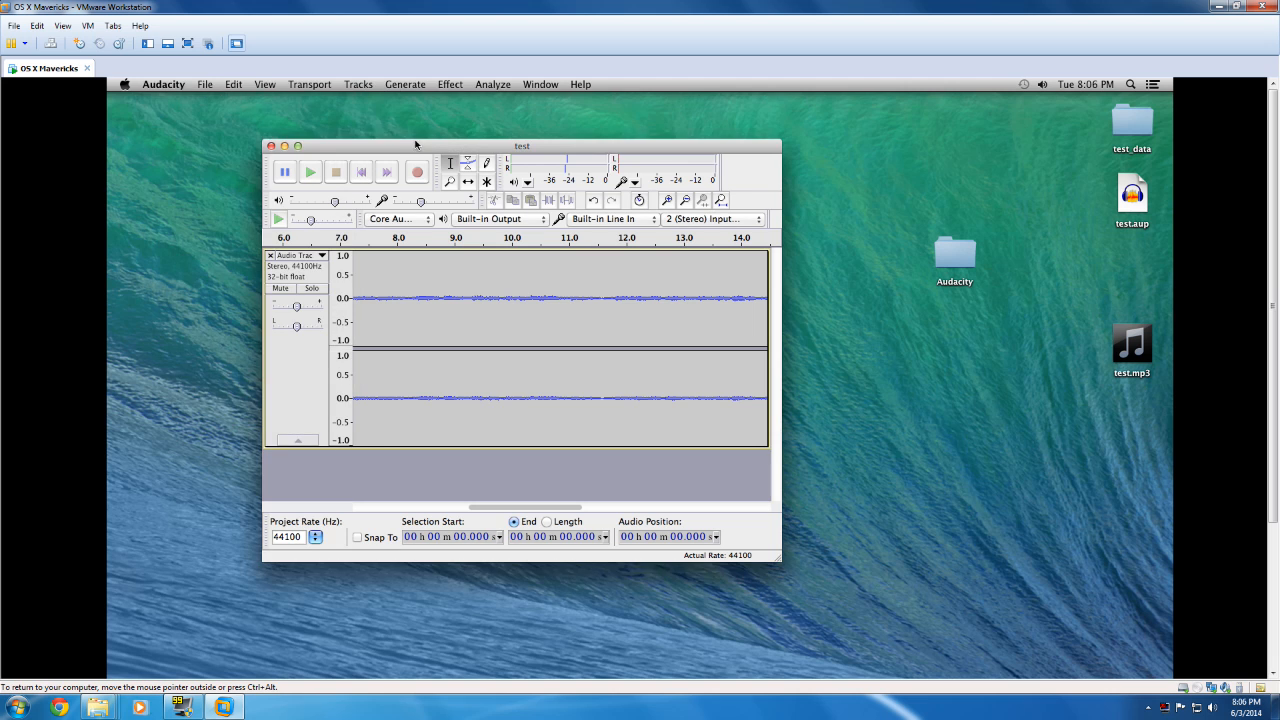
click(185, 88)
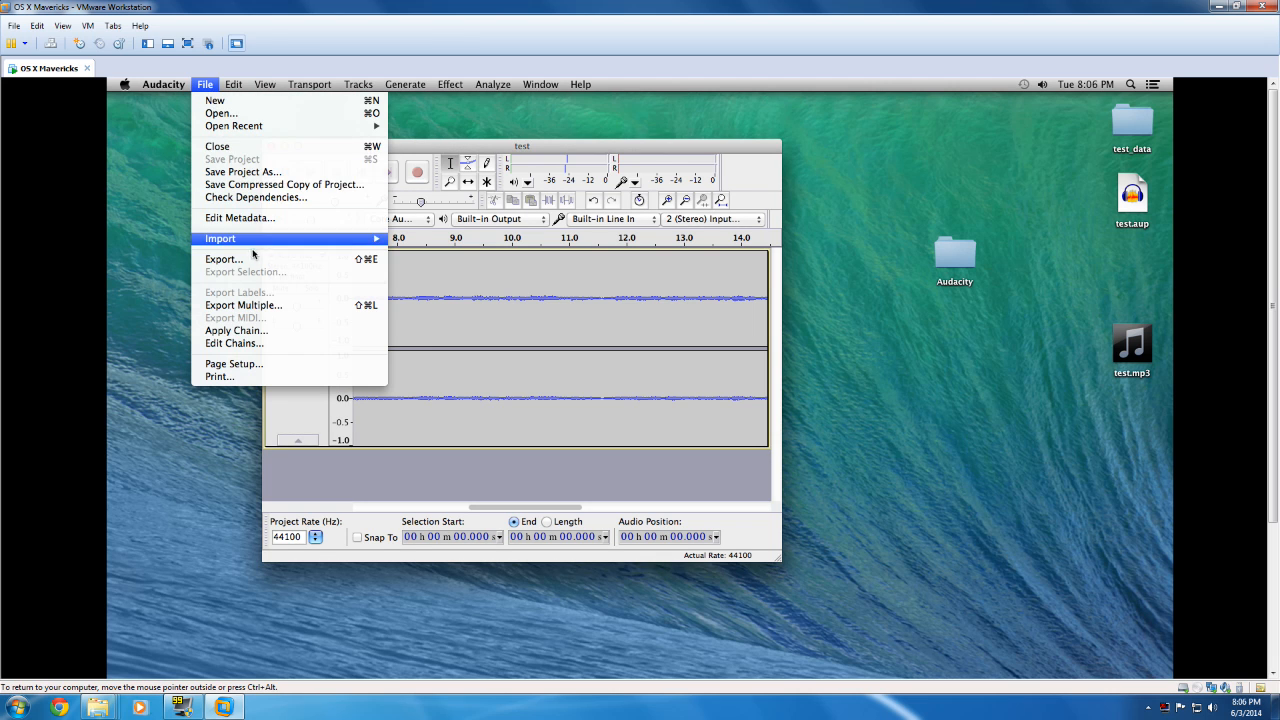
click(329, 262)
click(664, 285)
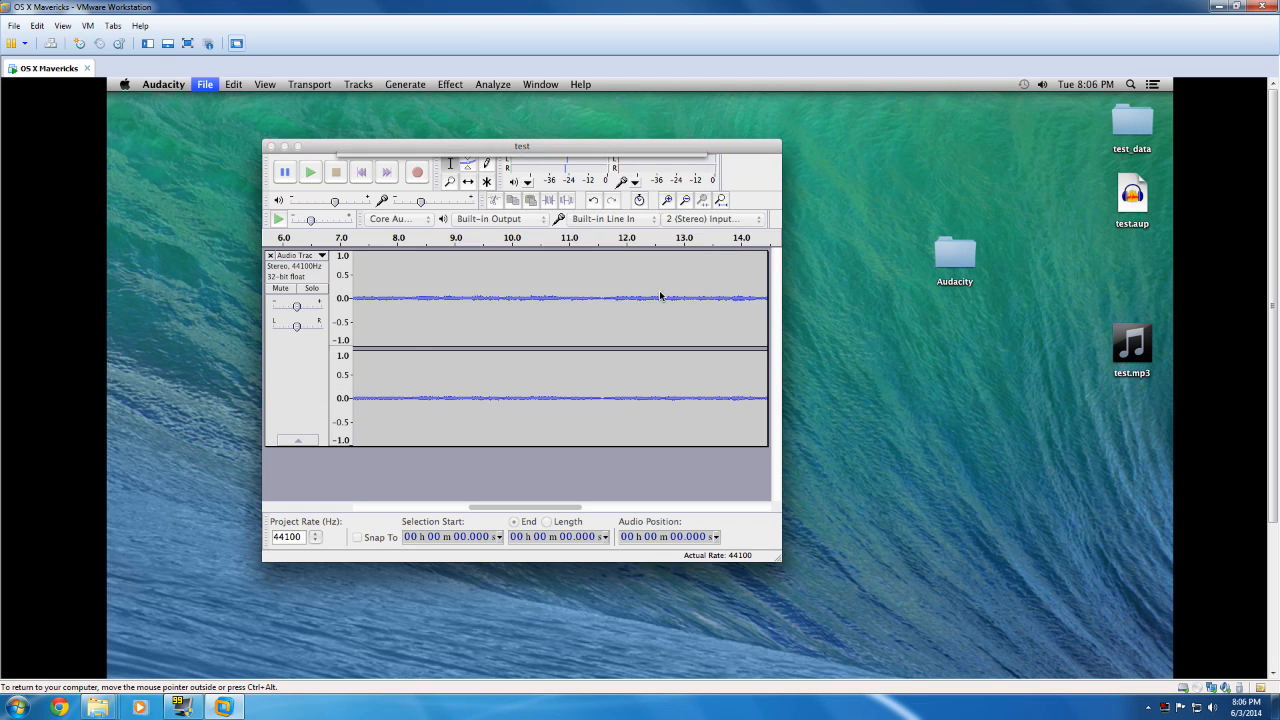
click(758, 301)
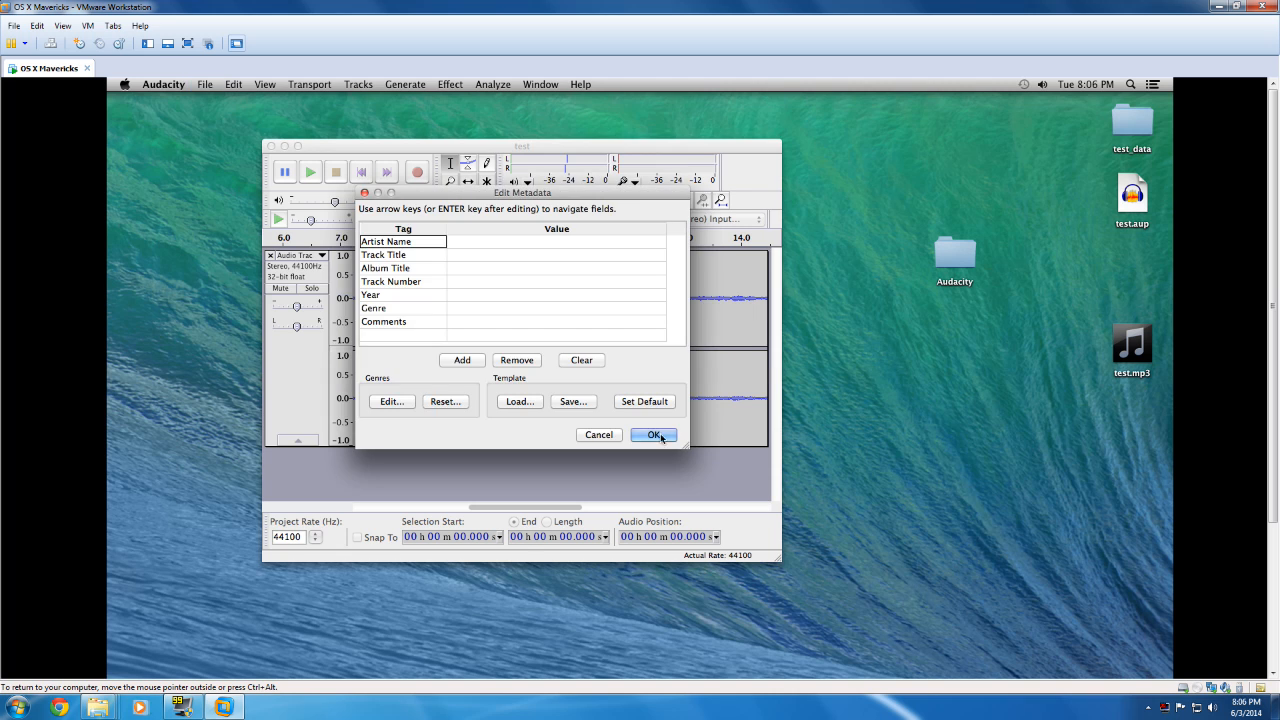
click(658, 435)
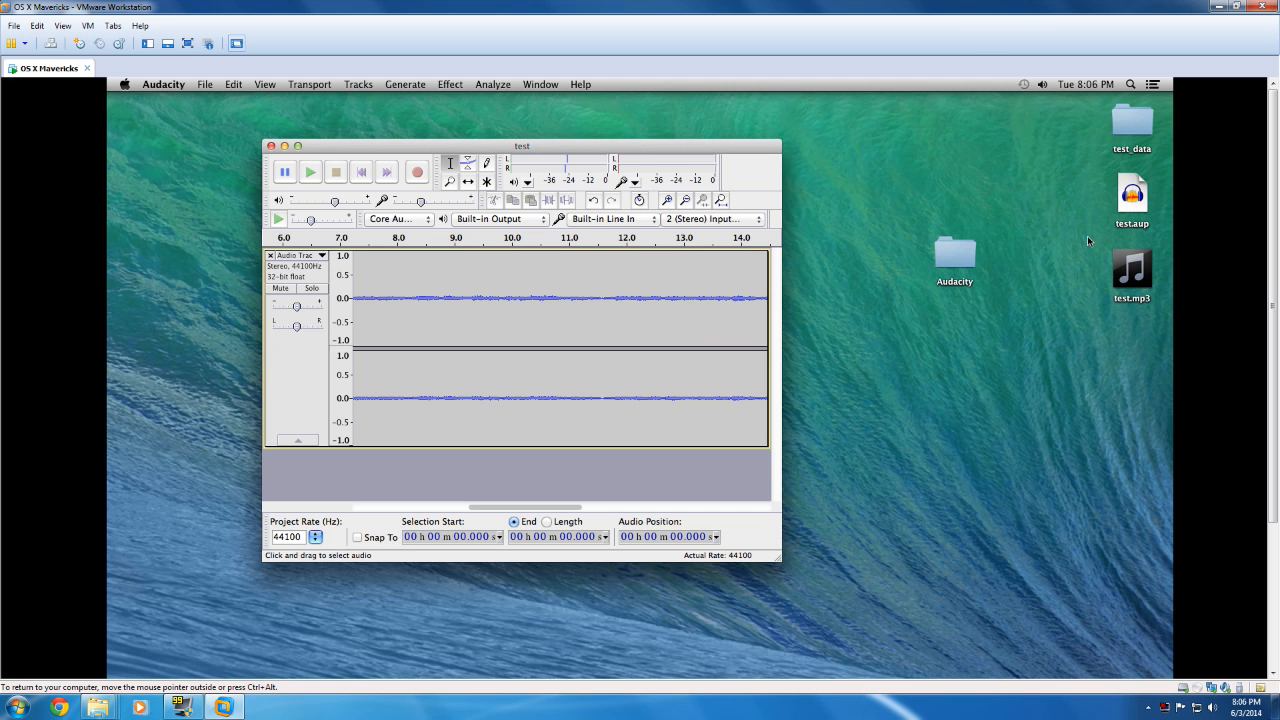
Step: Open test.mp3 from the desktop and agree to the iTunes licence agreement
click(1134, 270)
double_click(1134, 270)
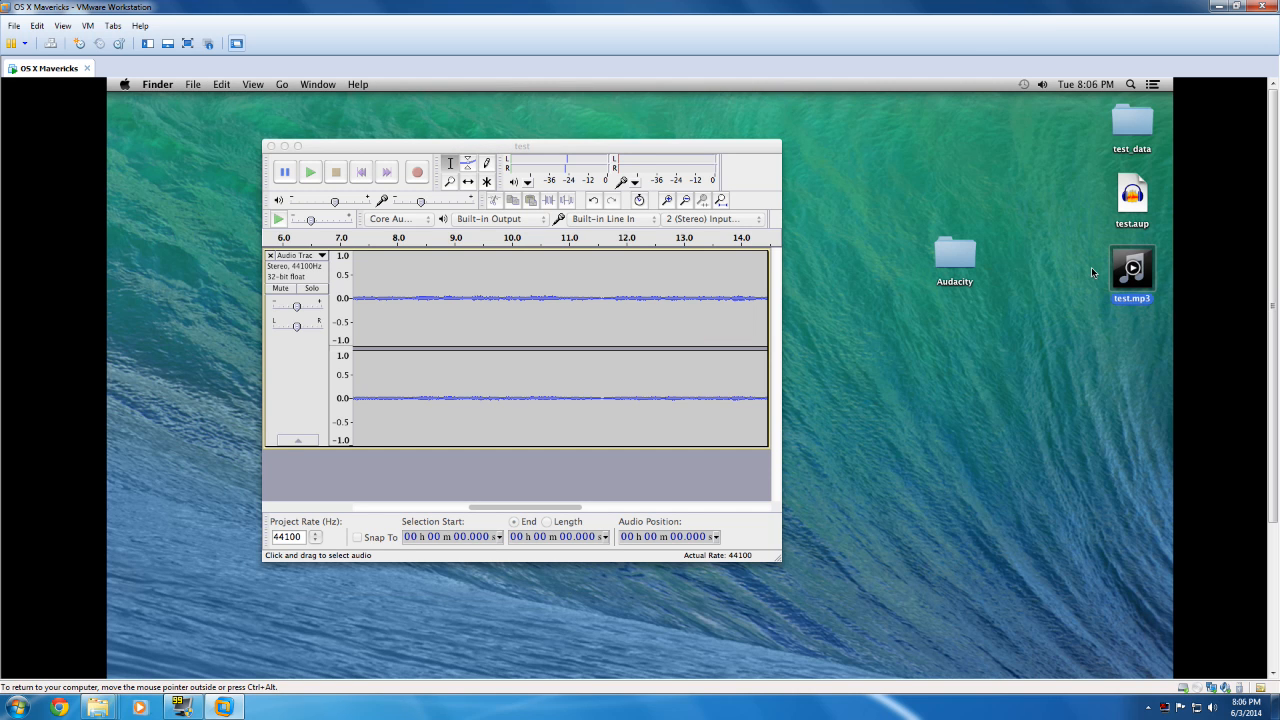
drag(1275, 236, 1274, 251)
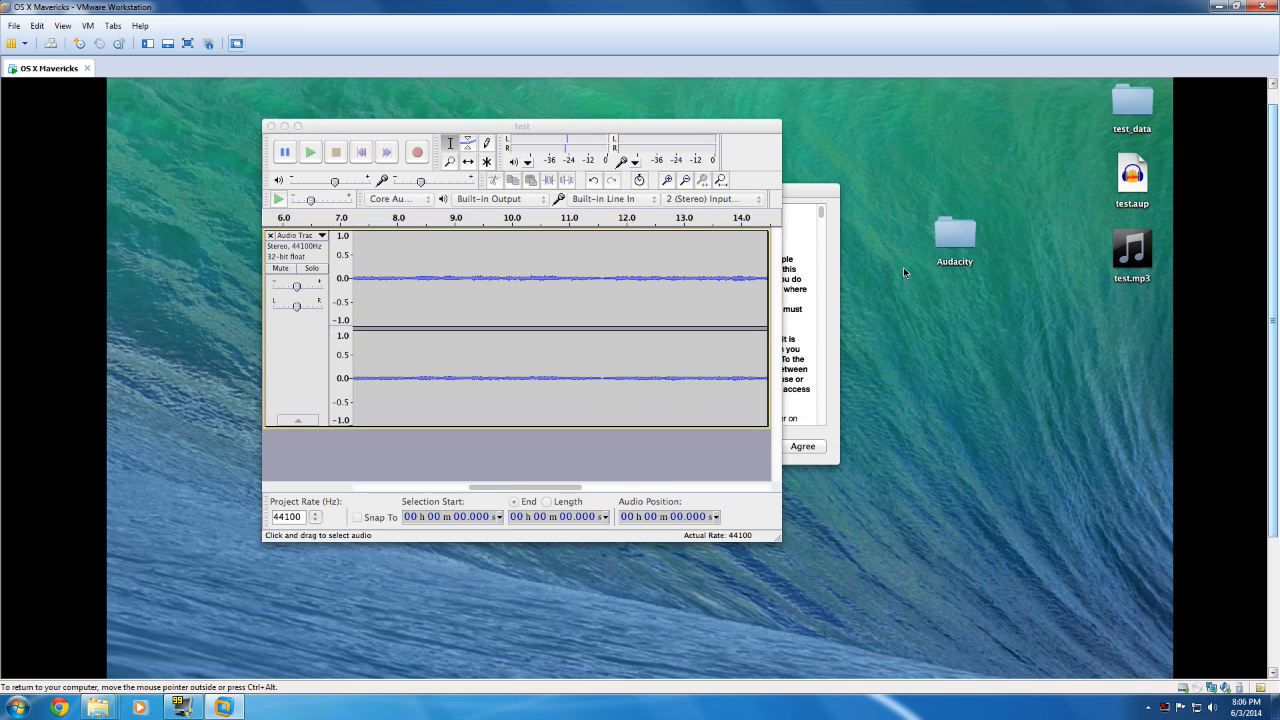
click(808, 461)
click(806, 447)
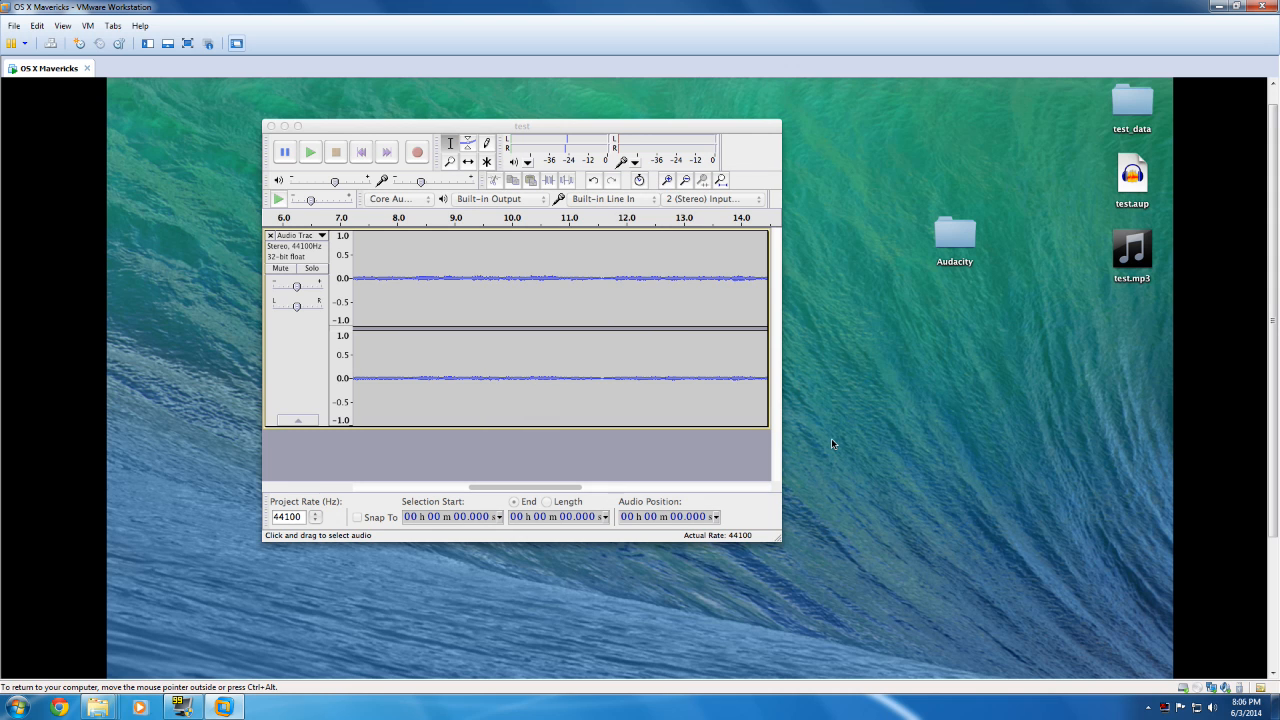
Step: Play test.mp3 from the desktop in iTunes, decline the iTunes download and close the iTunes window
mouse_move(1275, 378)
mouse_down()
mouse_move(1278, 537)
mouse_move(1278, 393)
mouse_up()
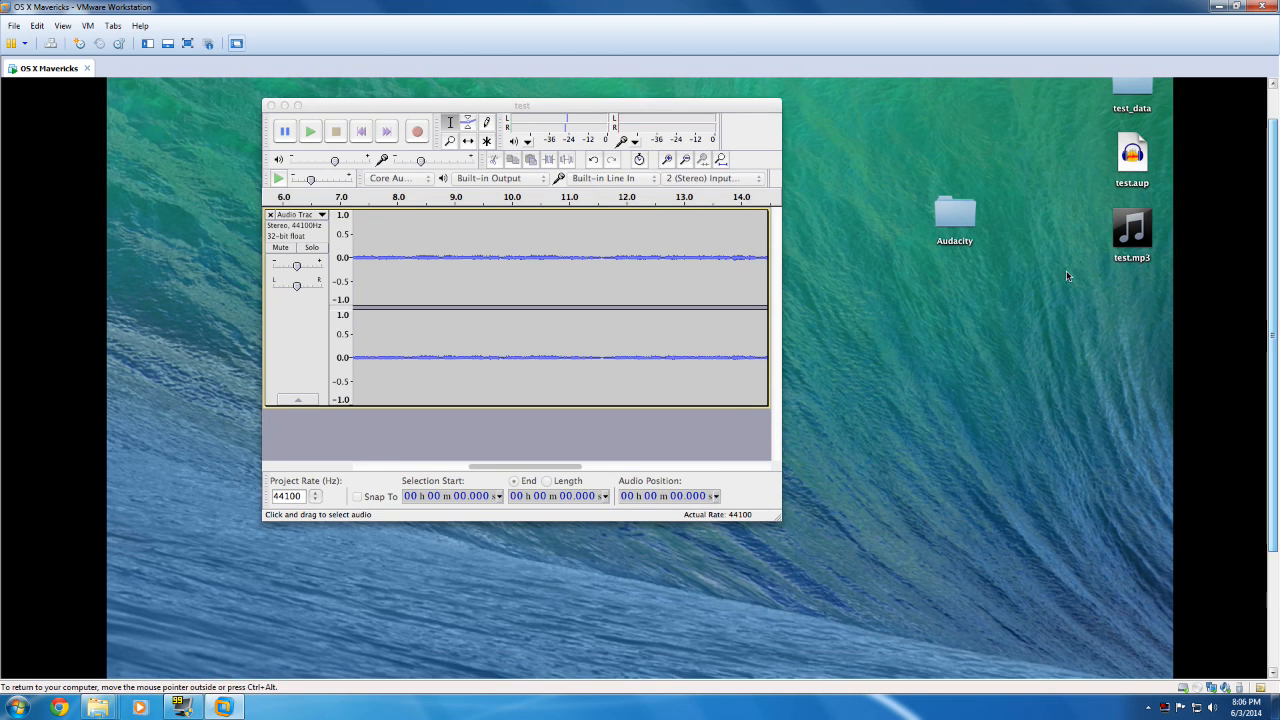
double_click(1133, 228)
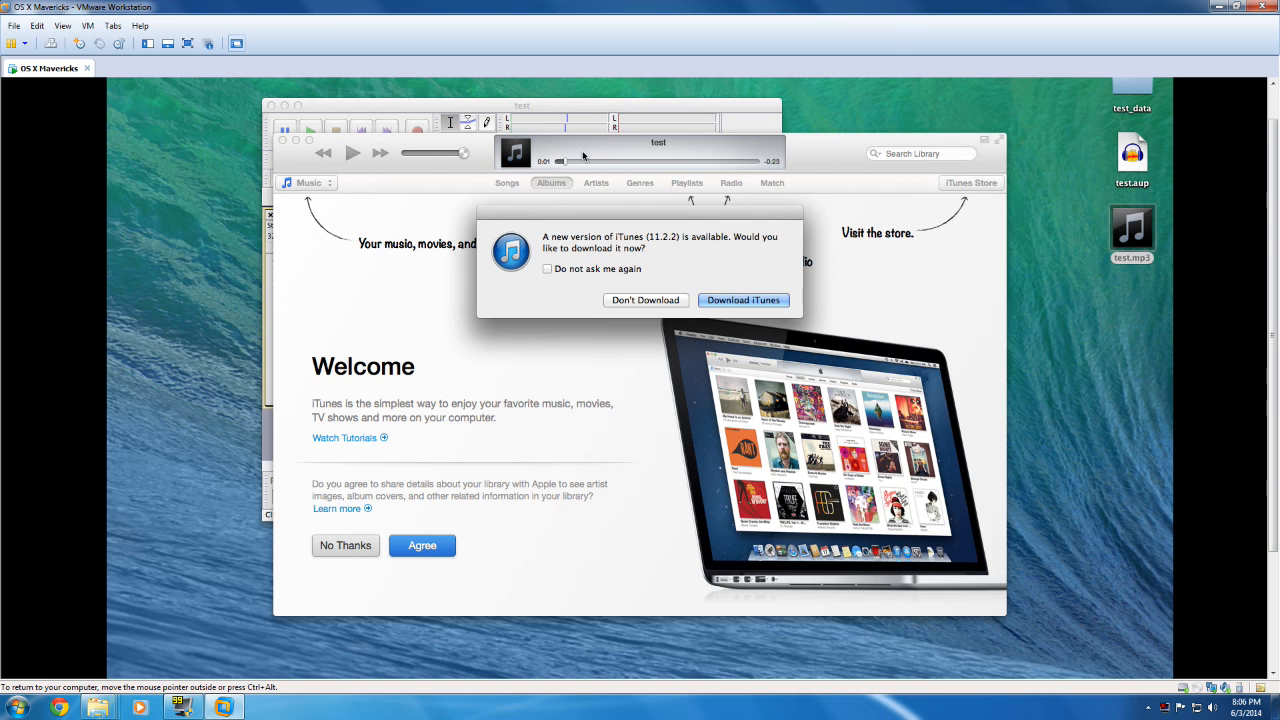
click(658, 300)
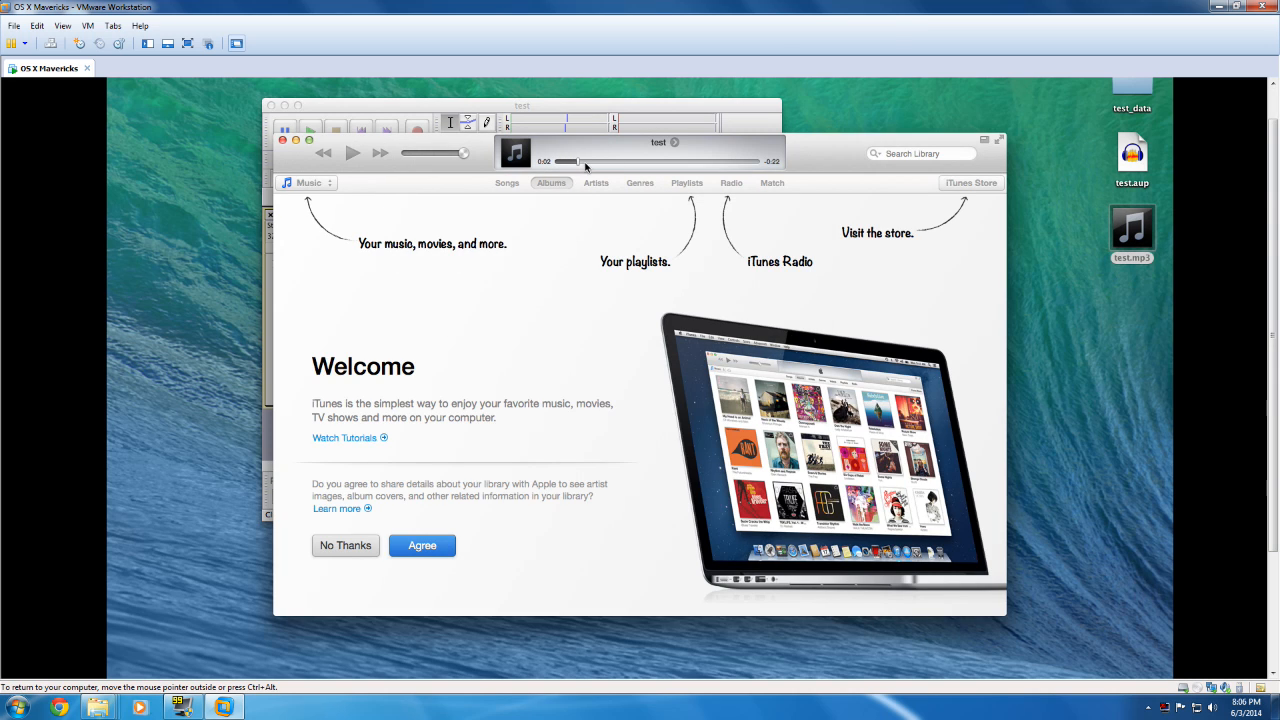
click(283, 141)
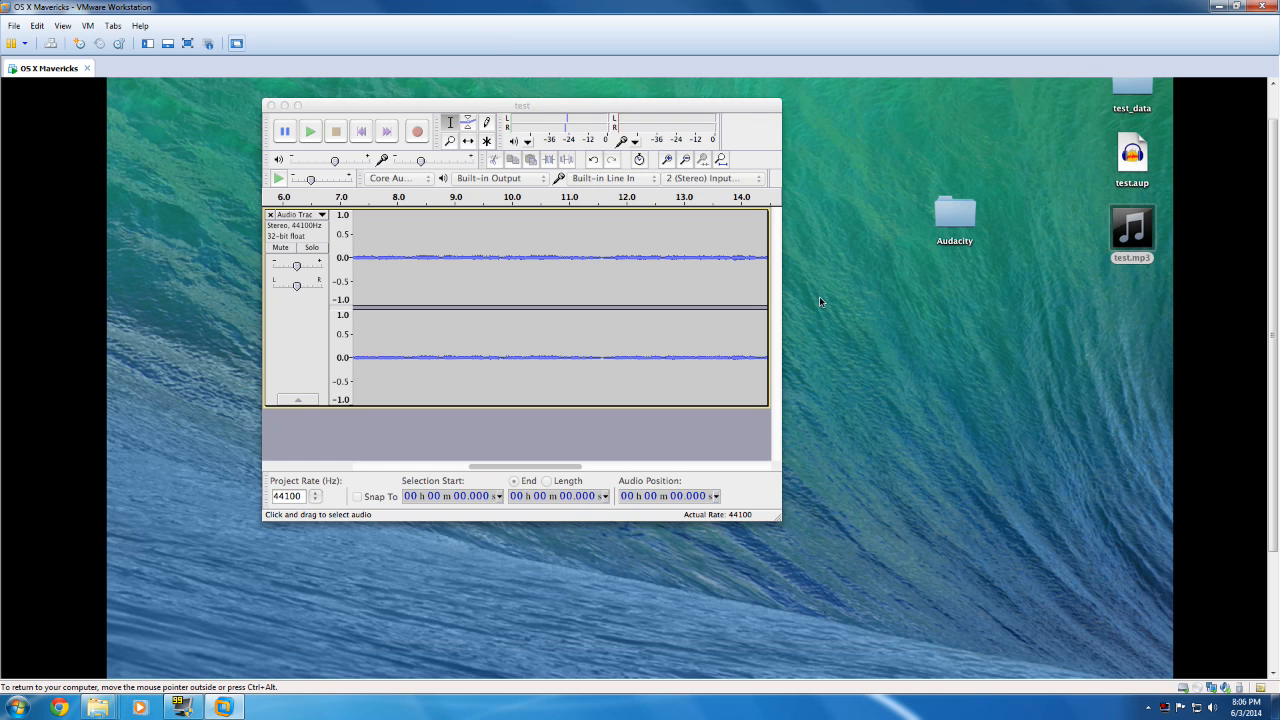
Step: Reopen iTunes, skip the playing test track to its end, and close the iTunes and App Store windows
scroll(1275, 345, down, 3)
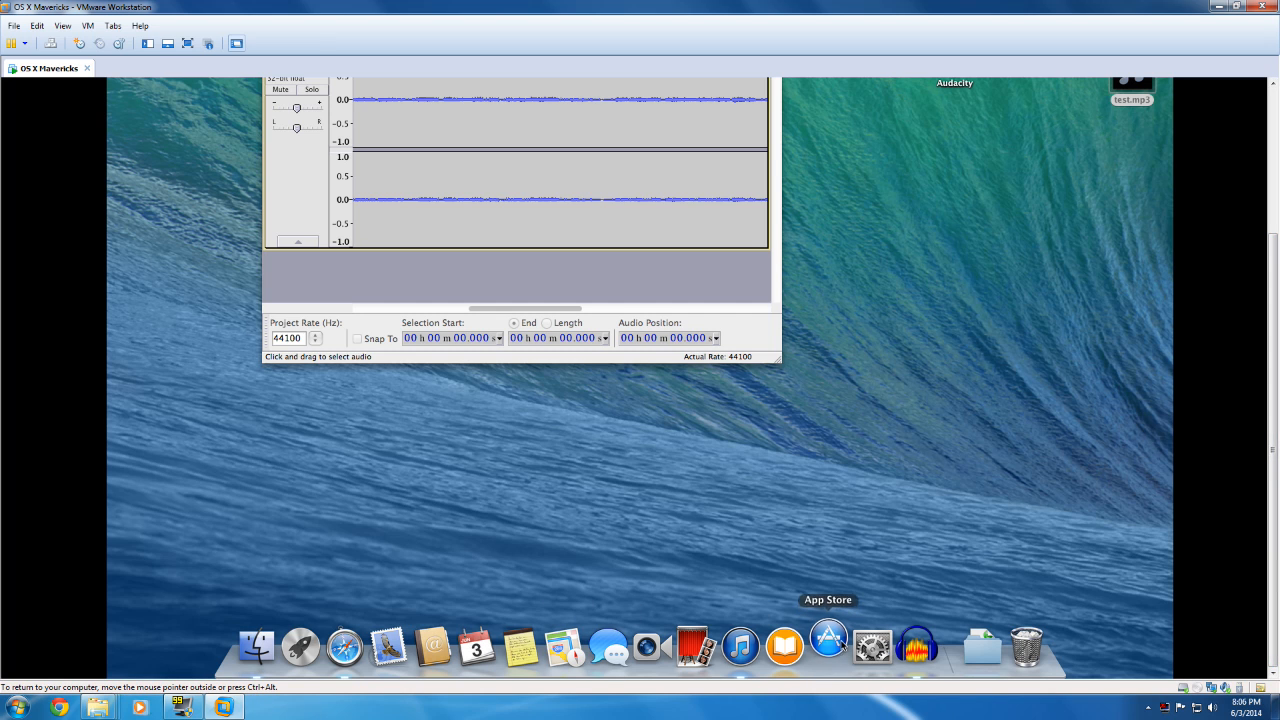
click(740, 646)
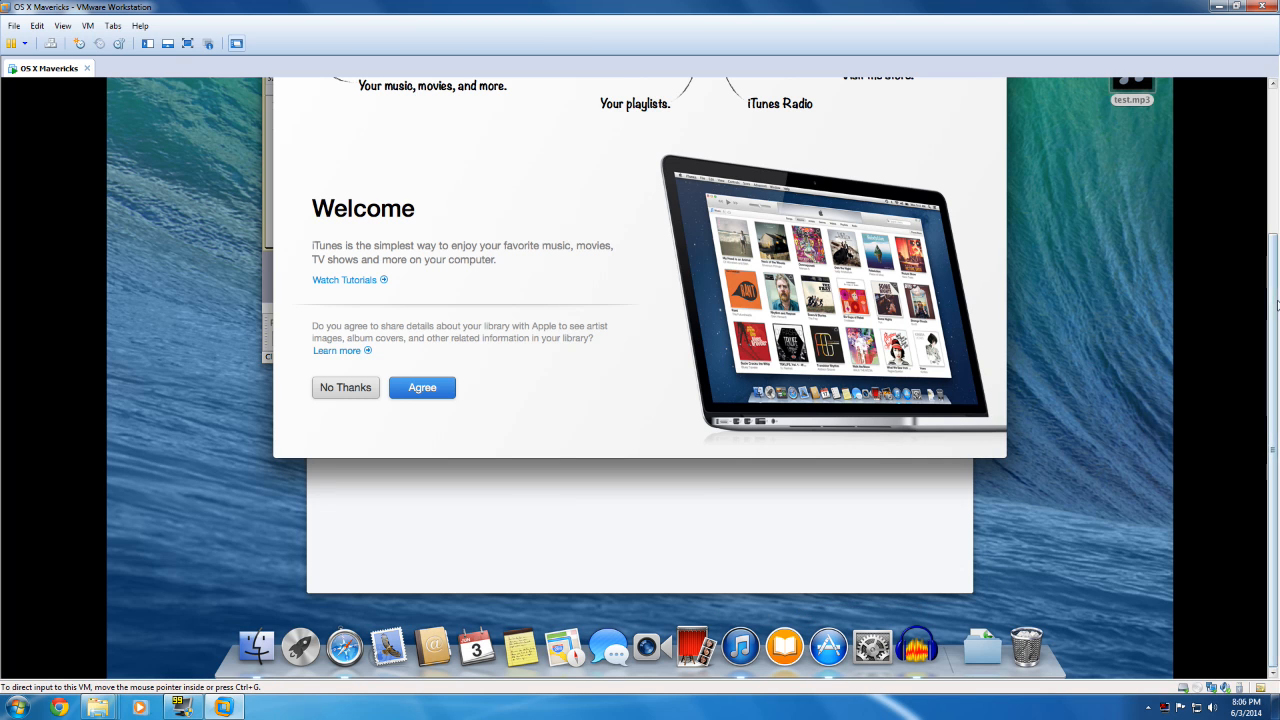
scroll(1277, 340, up, 3)
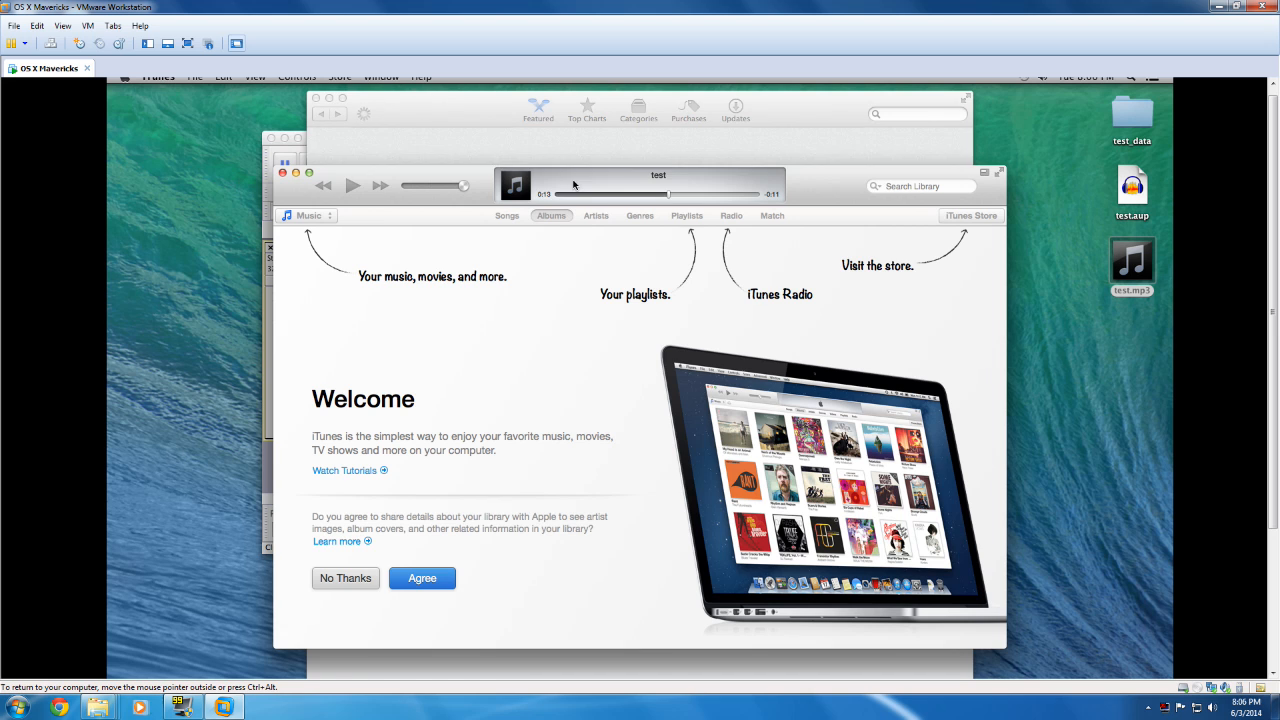
drag(683, 197, 793, 199)
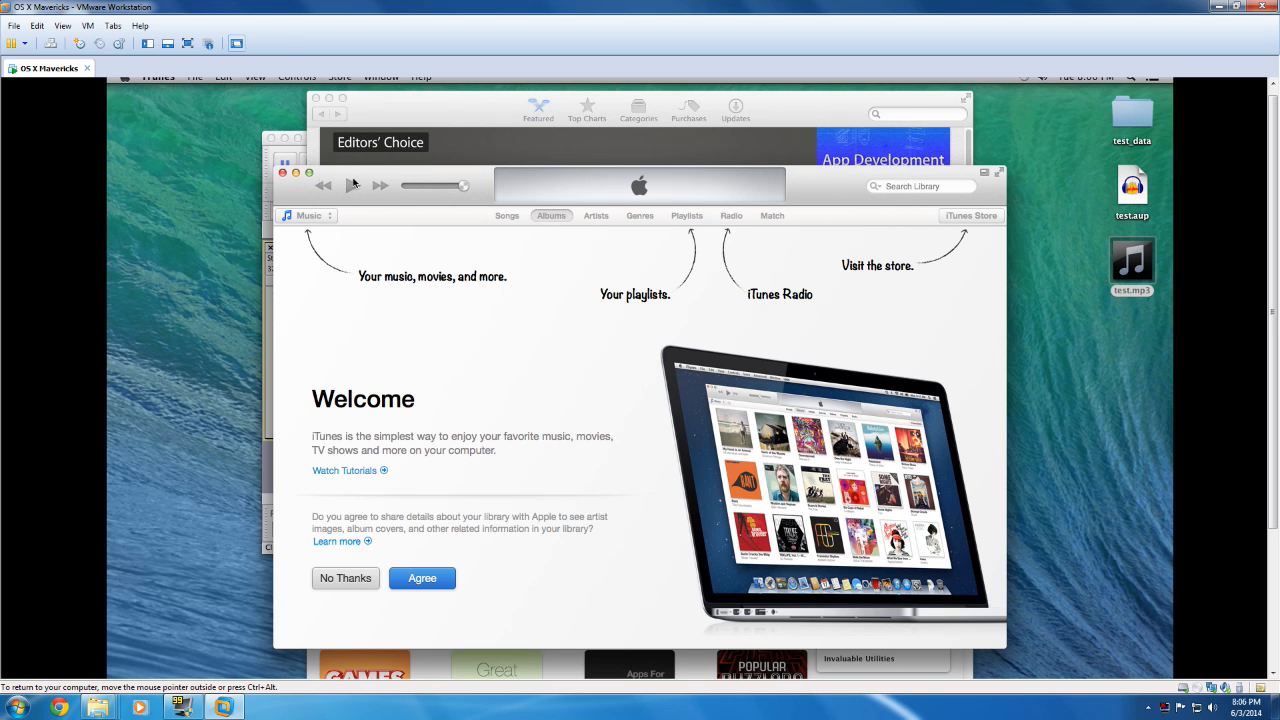
click(283, 174)
click(316, 98)
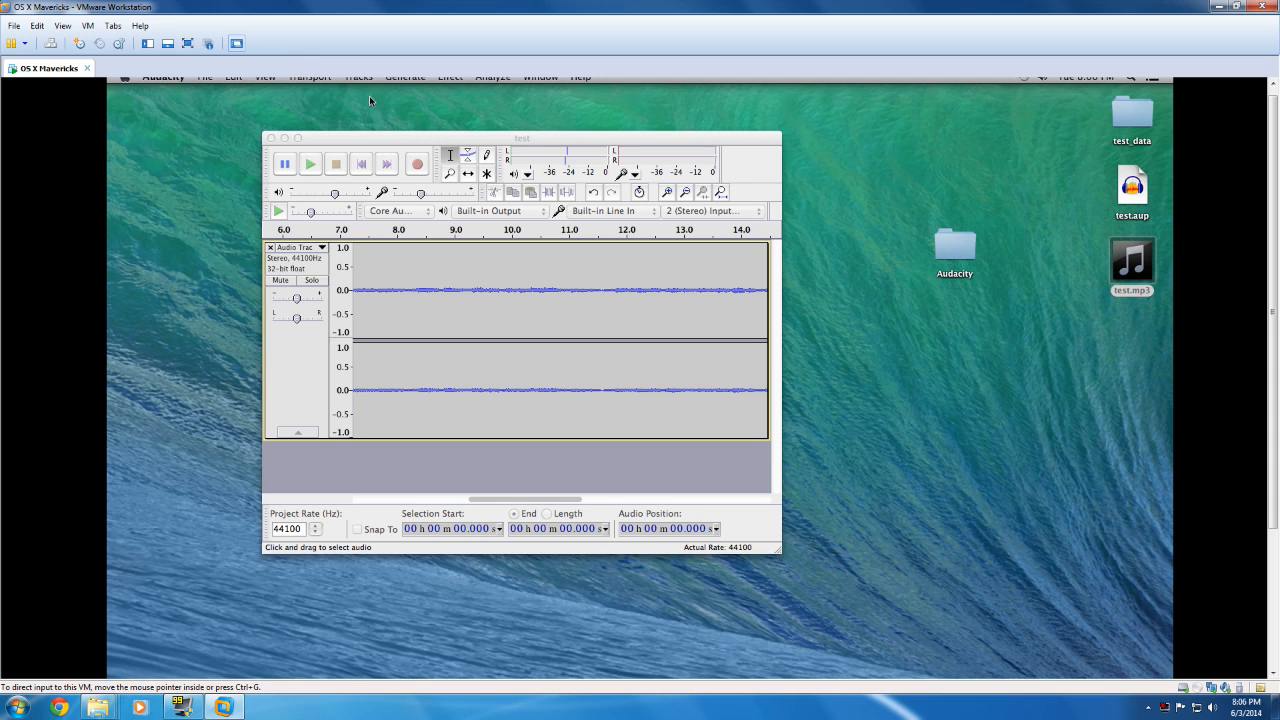
scroll(1274, 355, up, 1)
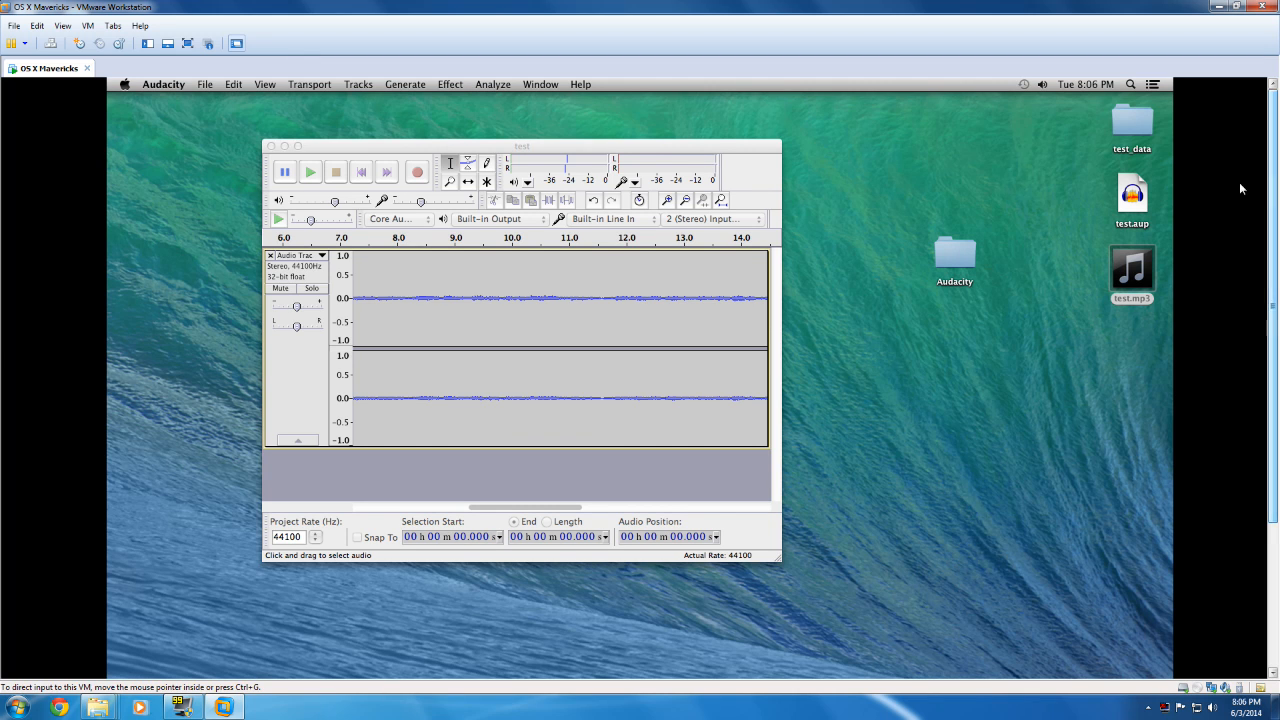
Step: Return to the test project and add a label at the very start of the recording
click(511, 147)
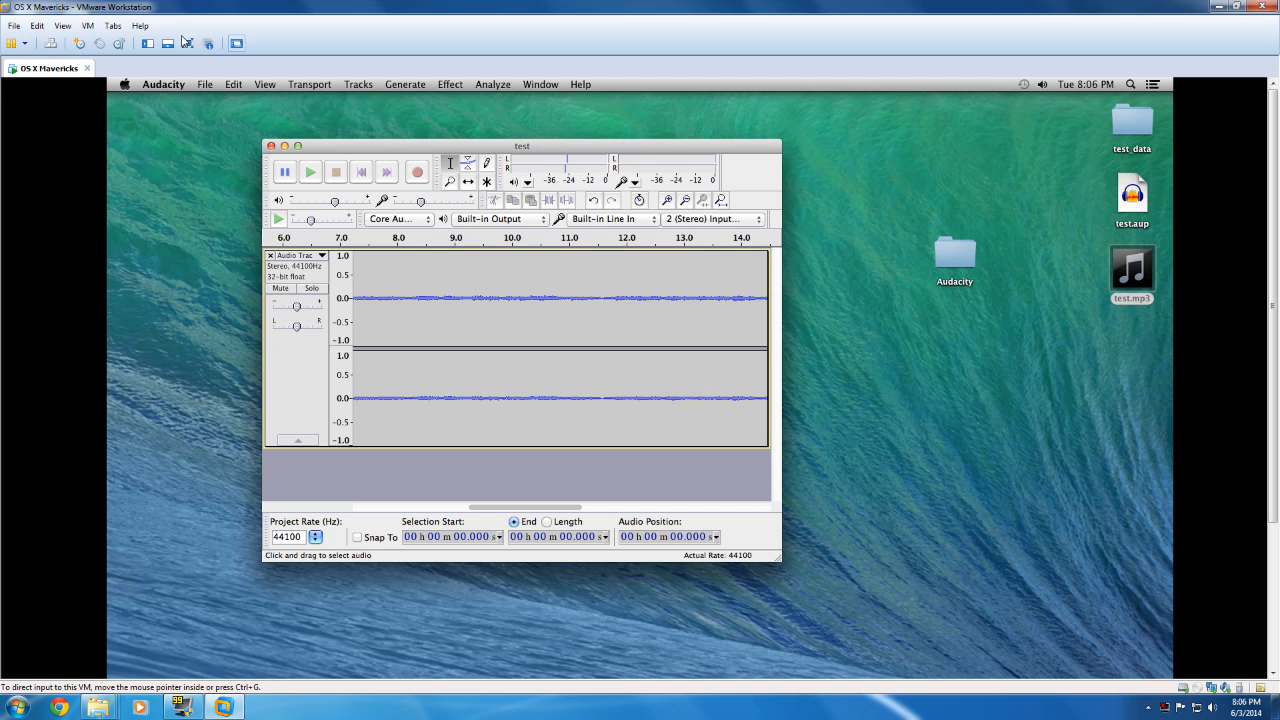
click(356, 85)
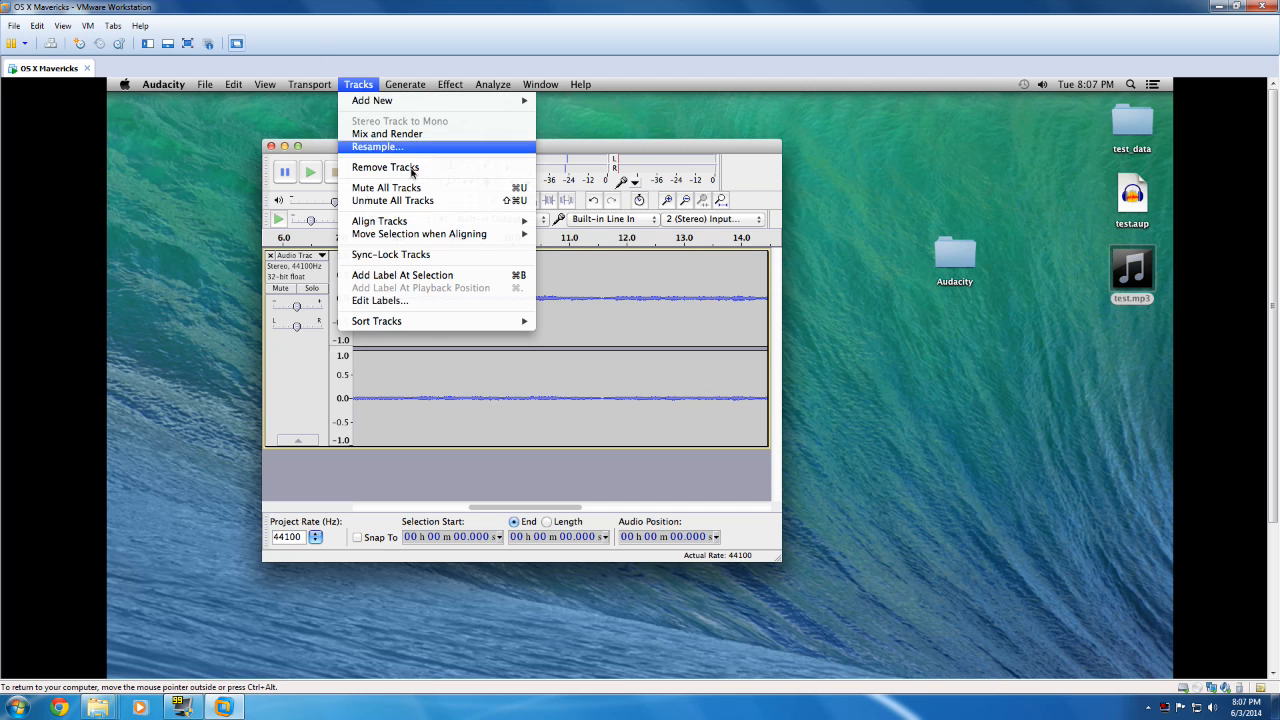
click(423, 275)
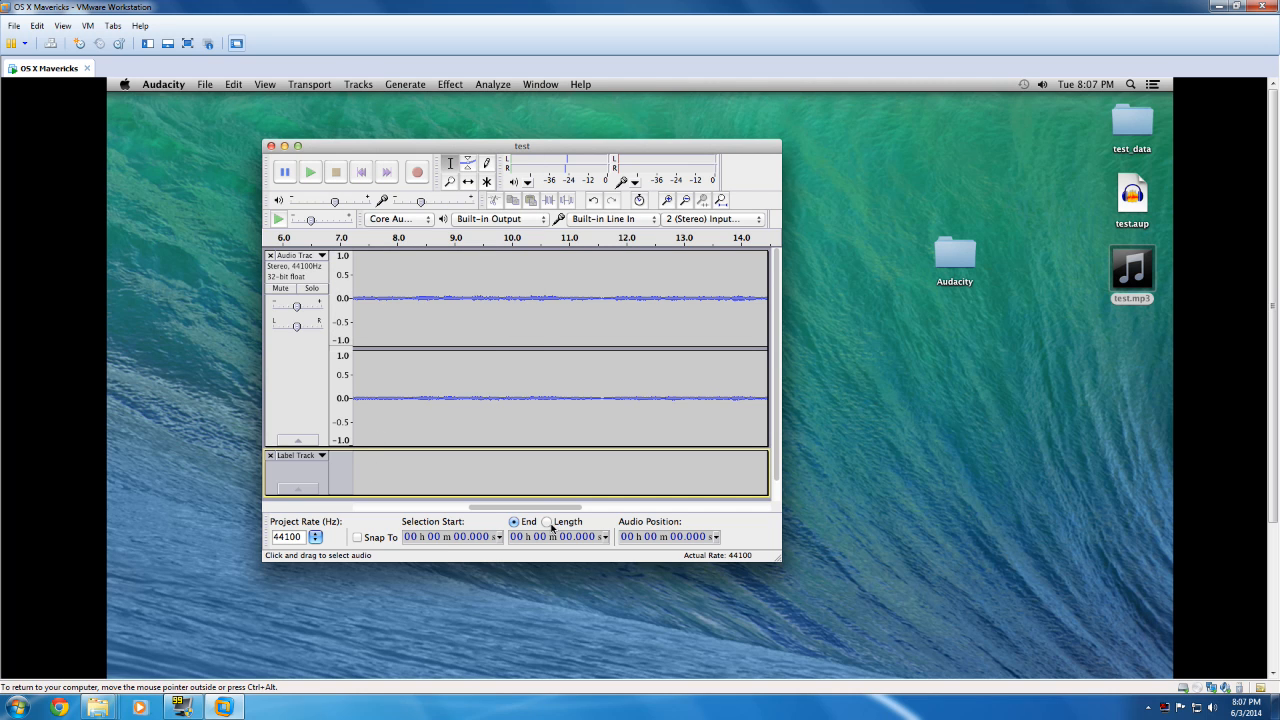
drag(530, 510, 376, 510)
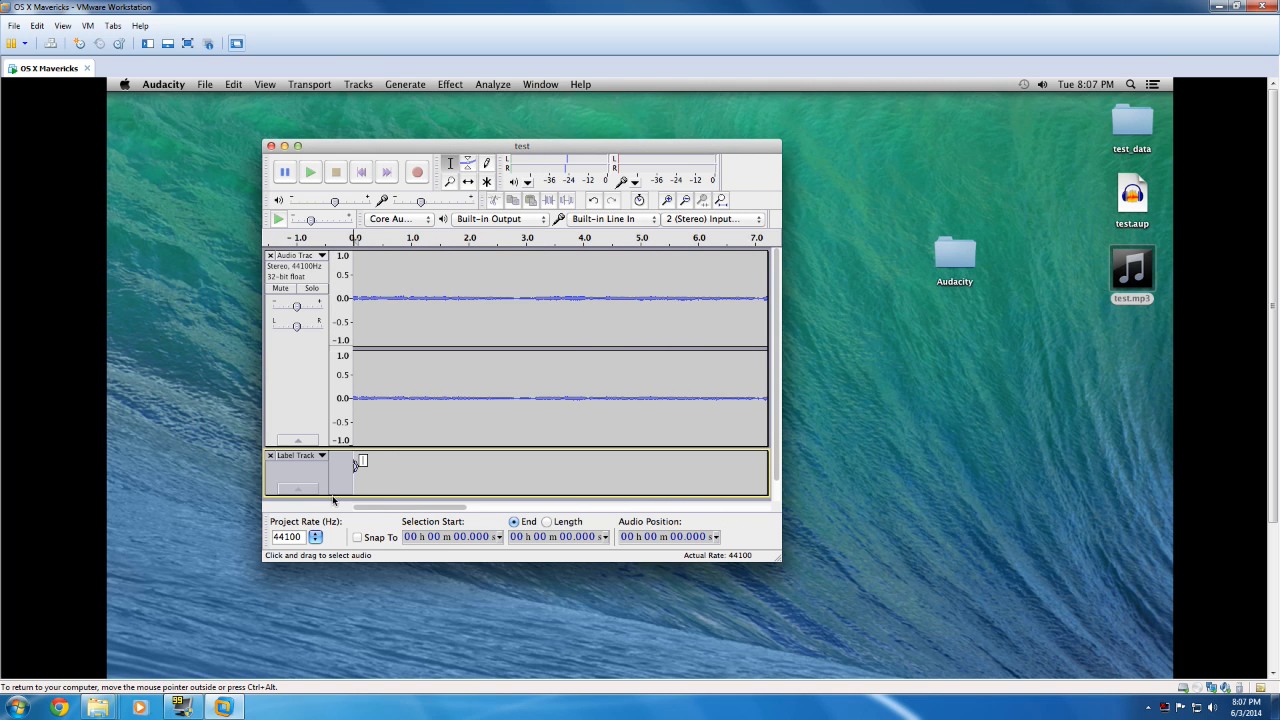
Step: Stretch and shift the label's boundaries until it spans from about 6.8 s to about 14.0 s
drag(354, 466, 775, 476)
drag(463, 506, 506, 513)
mouse_move(555, 469)
mouse_down()
mouse_move(762, 467)
mouse_move(451, 476)
mouse_move(550, 467)
mouse_up()
drag(494, 509, 325, 507)
drag(393, 466, 462, 510)
drag(495, 466, 627, 466)
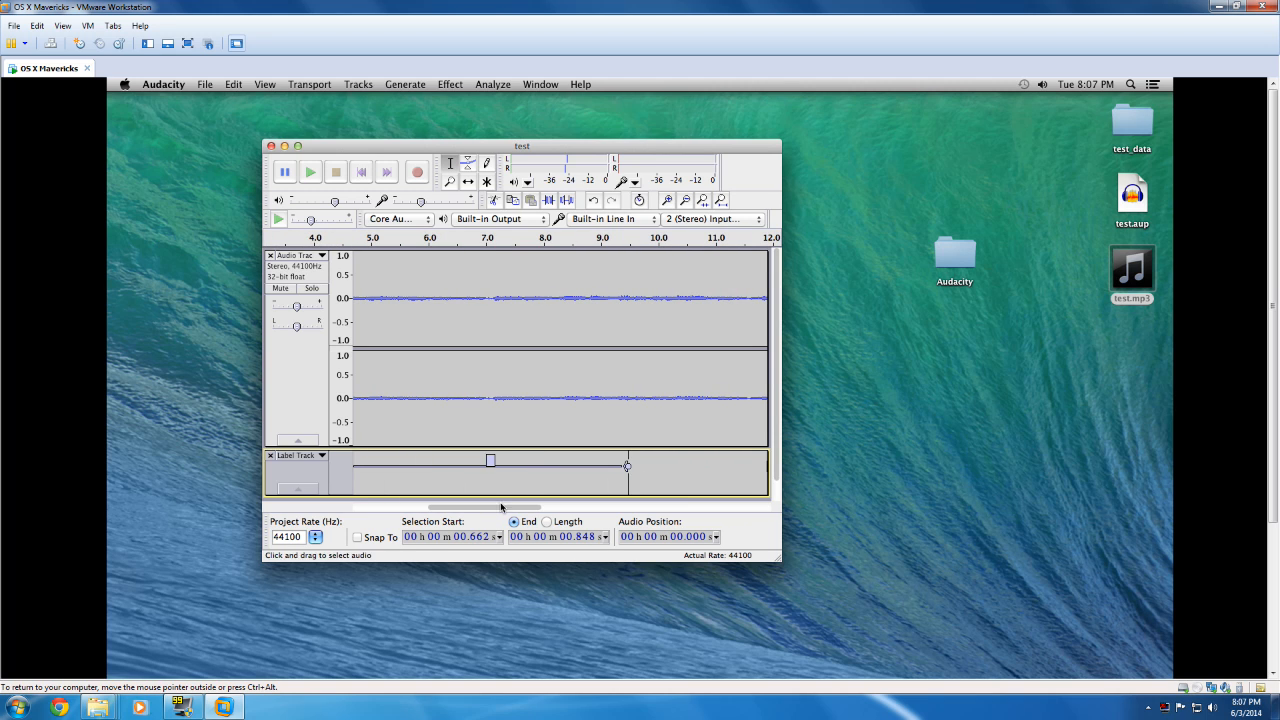
drag(479, 511, 322, 514)
drag(484, 468, 354, 467)
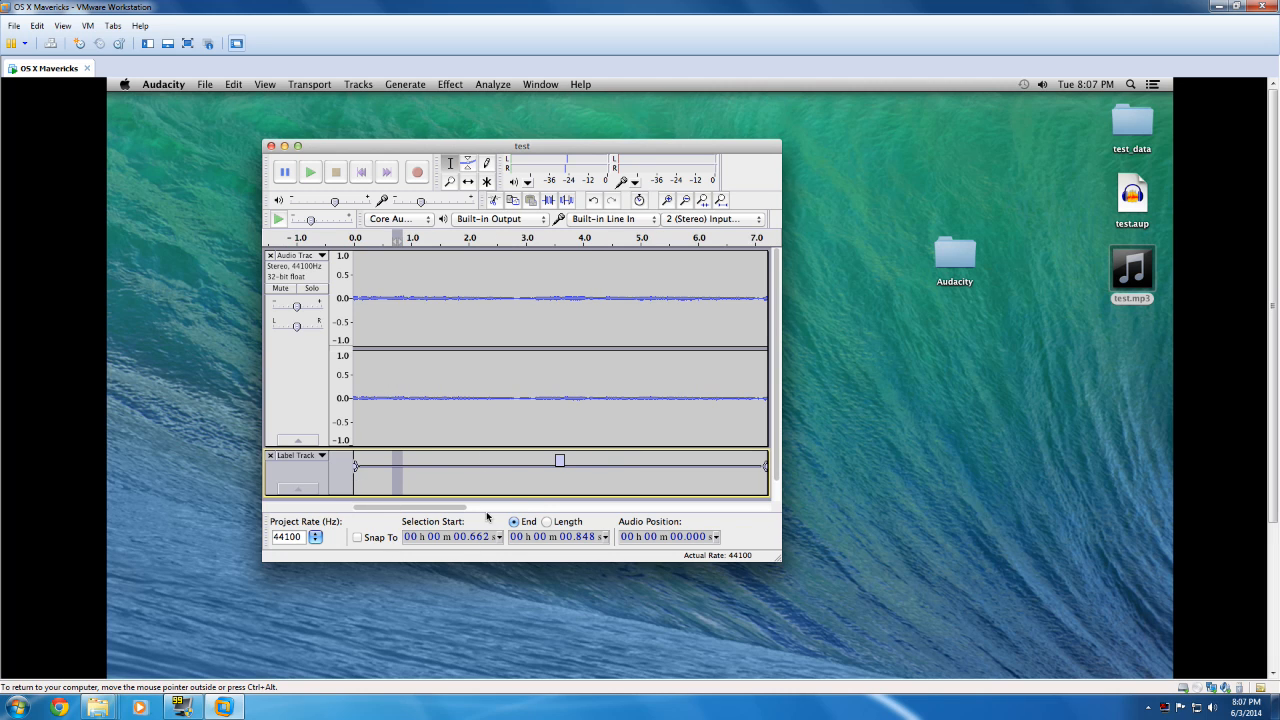
drag(464, 509, 530, 511)
drag(450, 471, 787, 478)
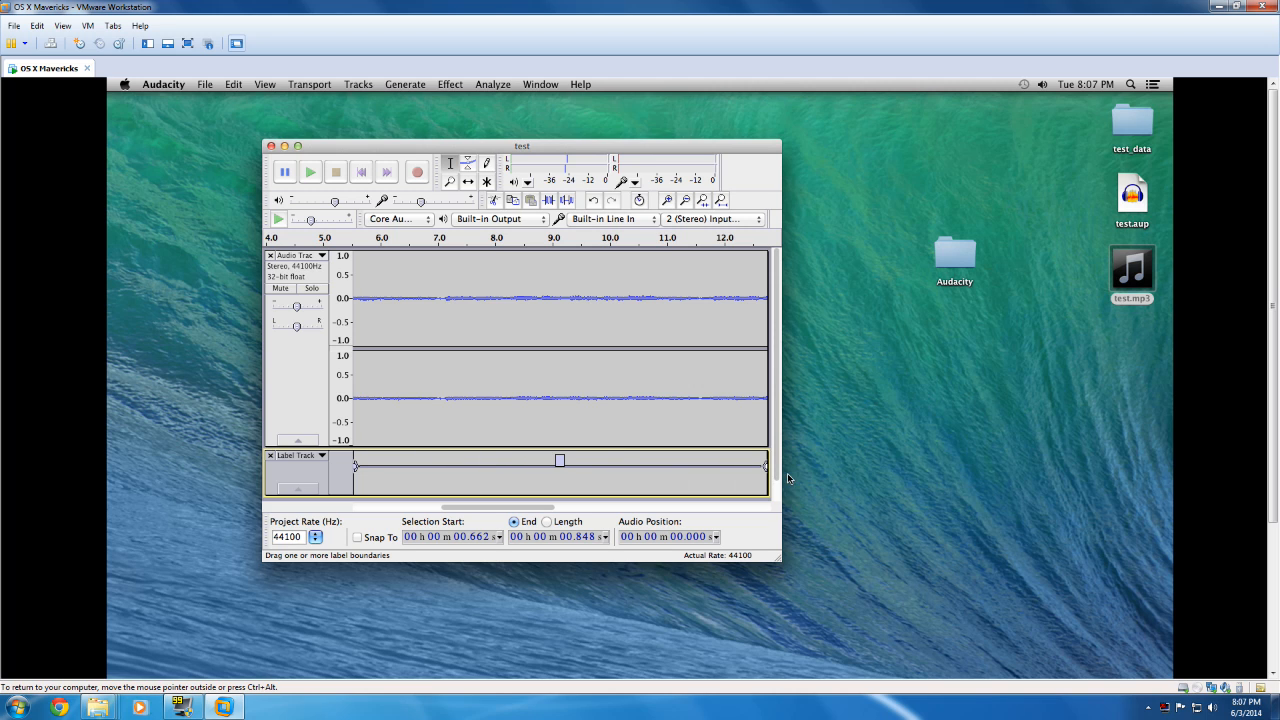
drag(539, 510, 610, 512)
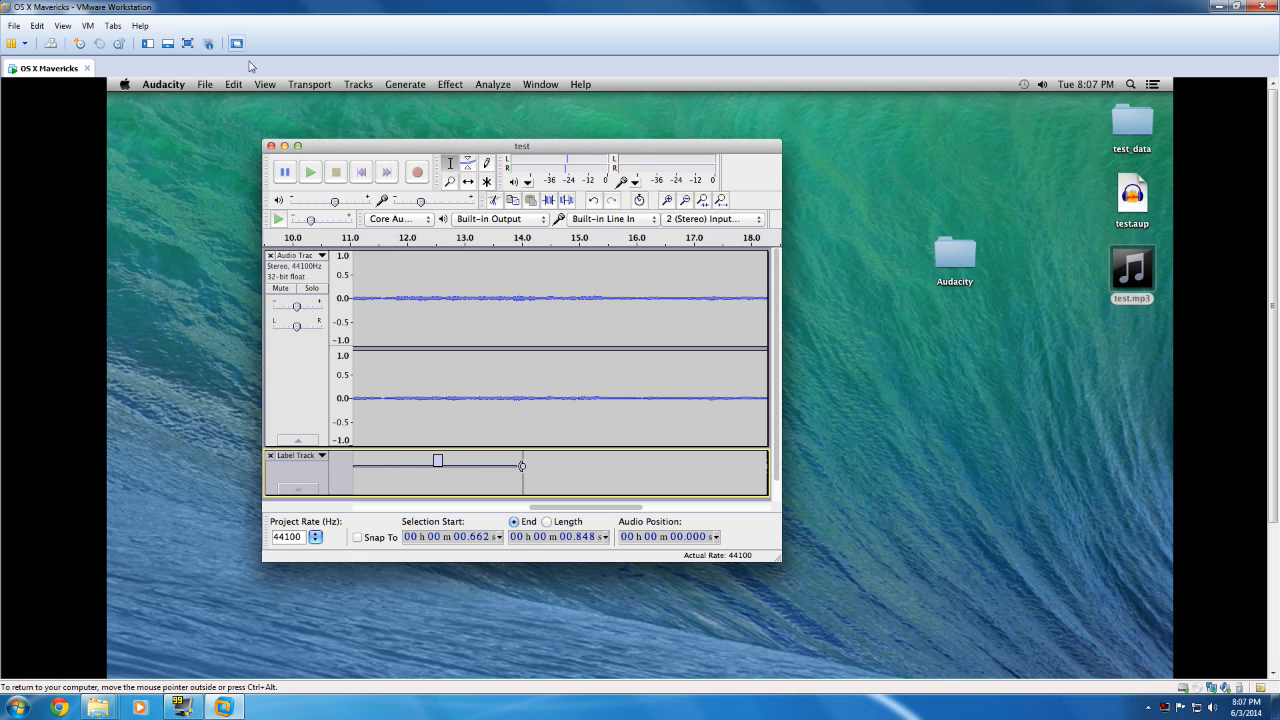
Step: Select the label's time range and name the label "track 1 asdfkjalksdfj"
click(358, 84)
click(416, 442)
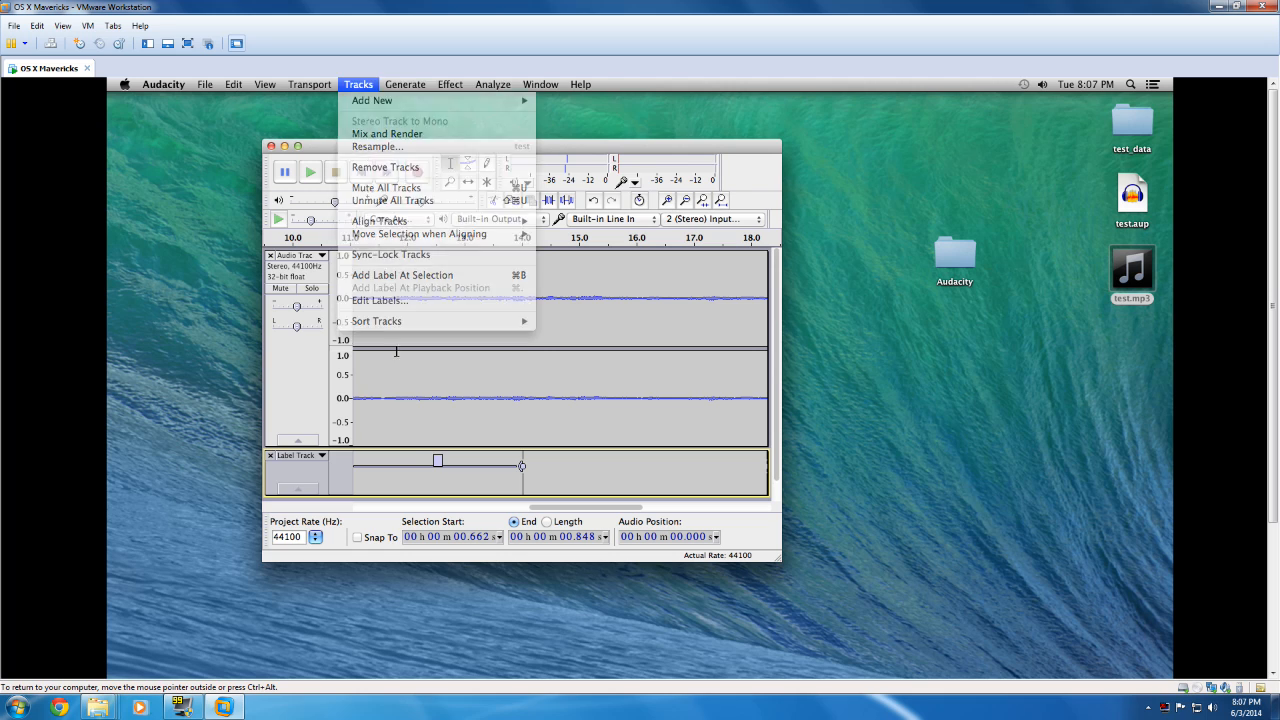
click(438, 461)
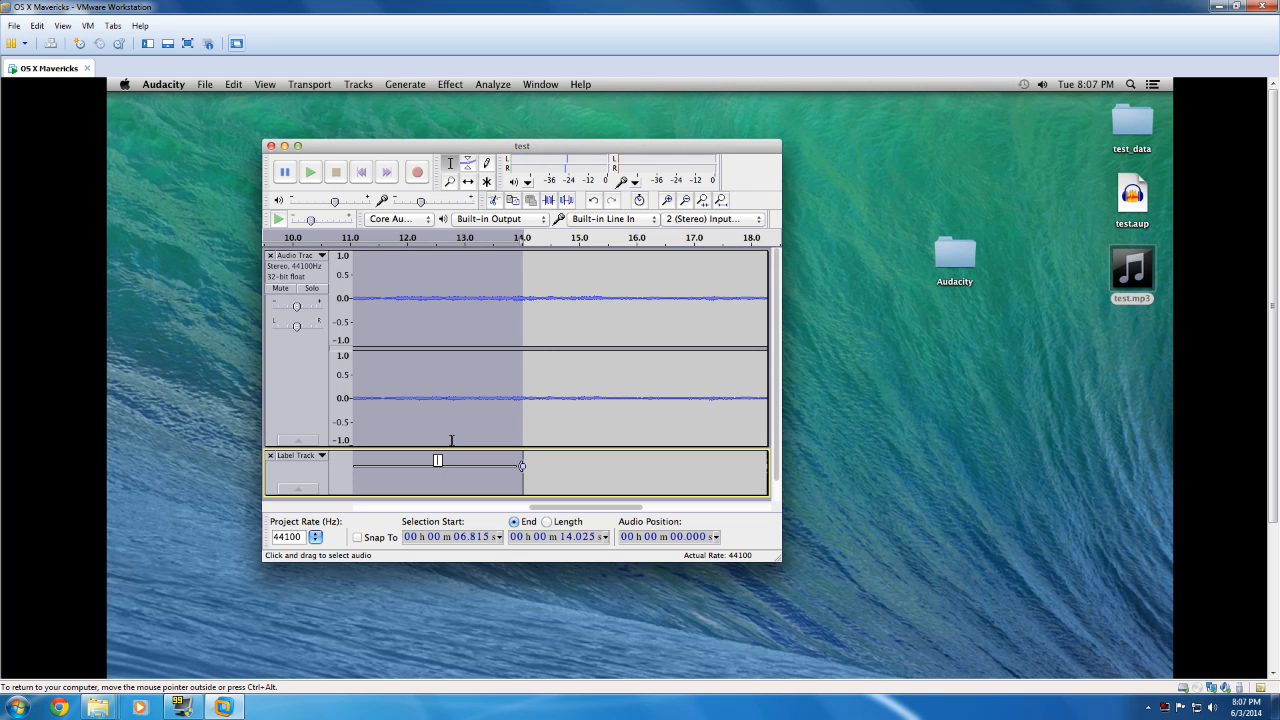
text(asdfkja;lksdfj)
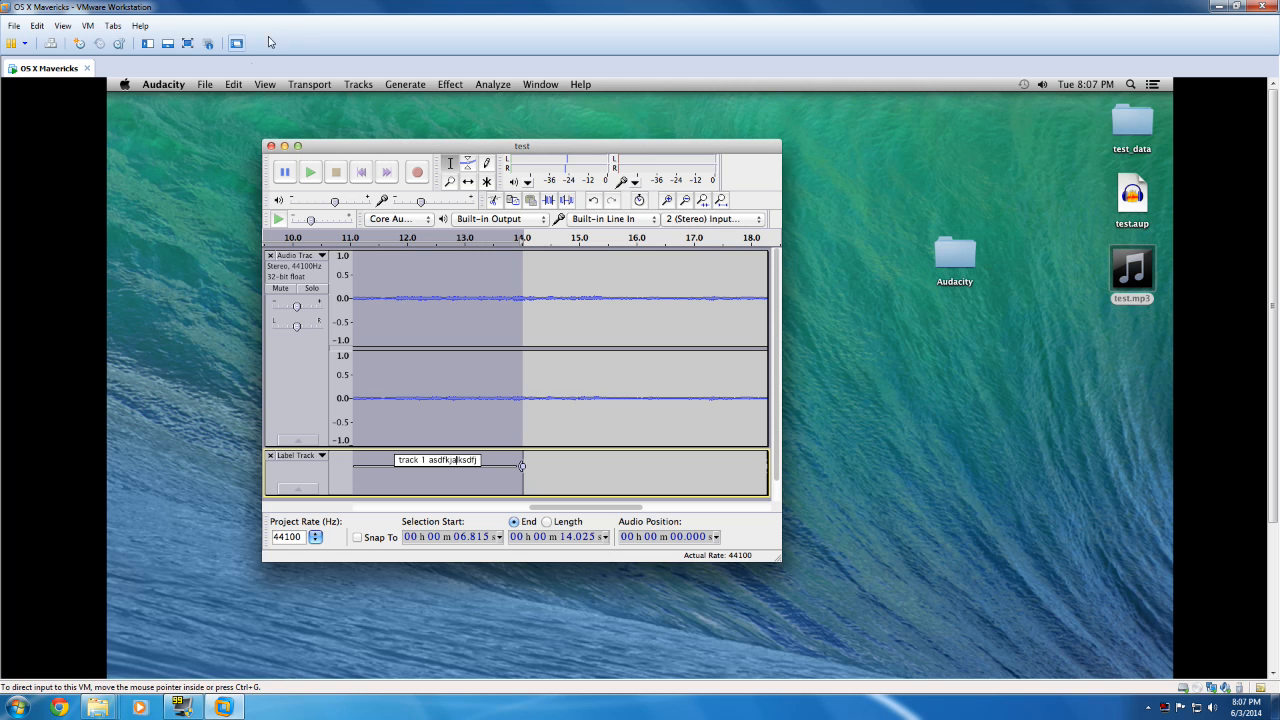
Step: Add another label over the same selection and place the cursor at about 13.5 s in the label track
click(357, 85)
click(440, 276)
click(492, 467)
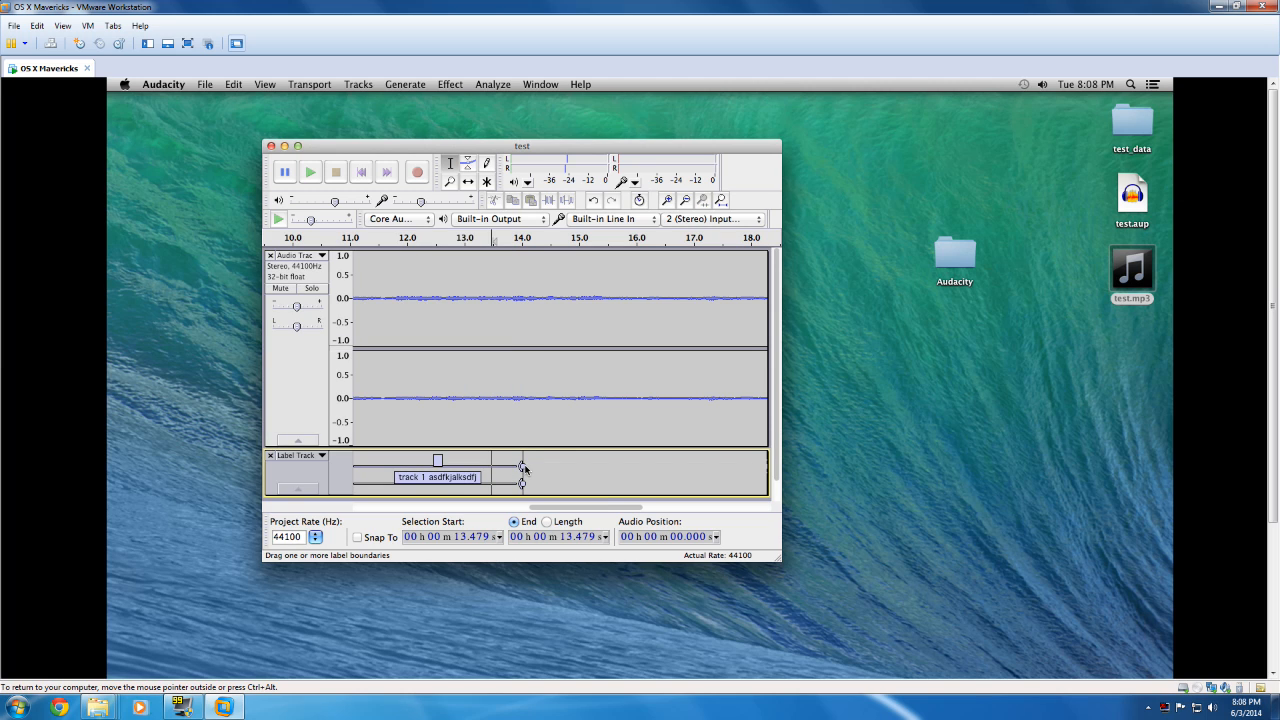
Step: Select everything in the project and delete all the audio and labels
key(super+a)
key(BackSpace)
click(528, 466)
scroll(640, 508, left, 5)
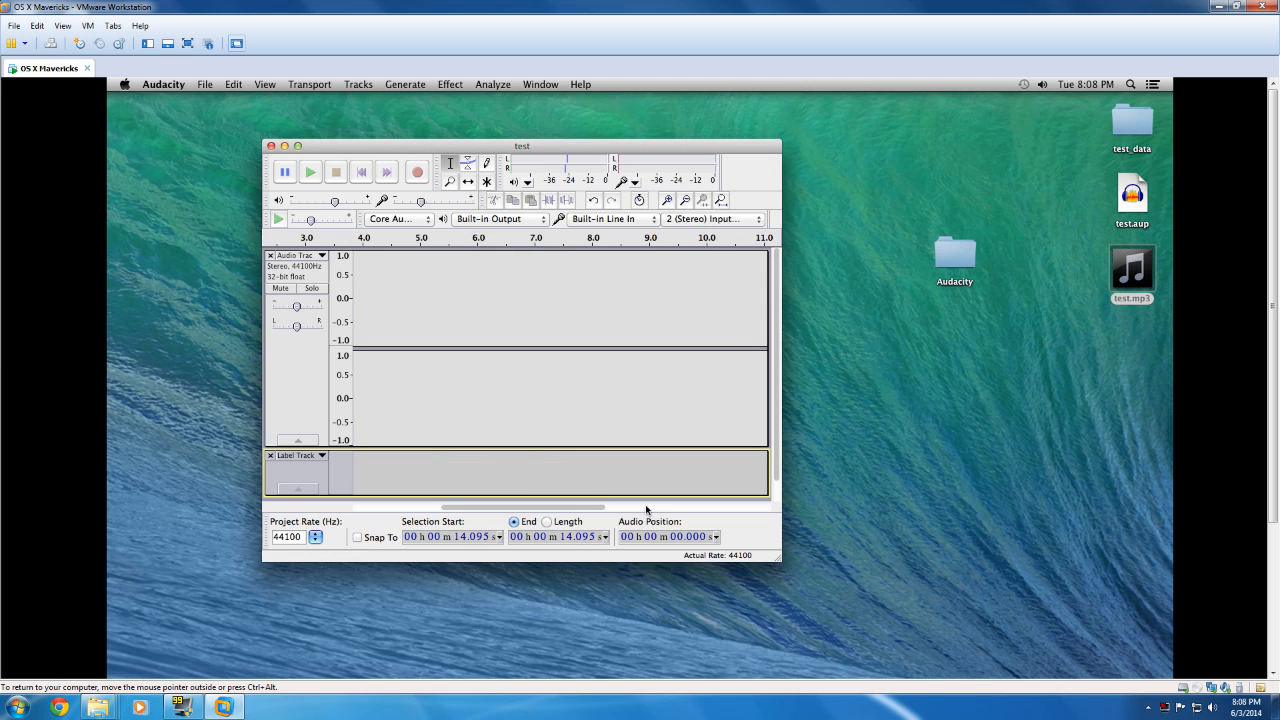
drag(594, 508, 320, 508)
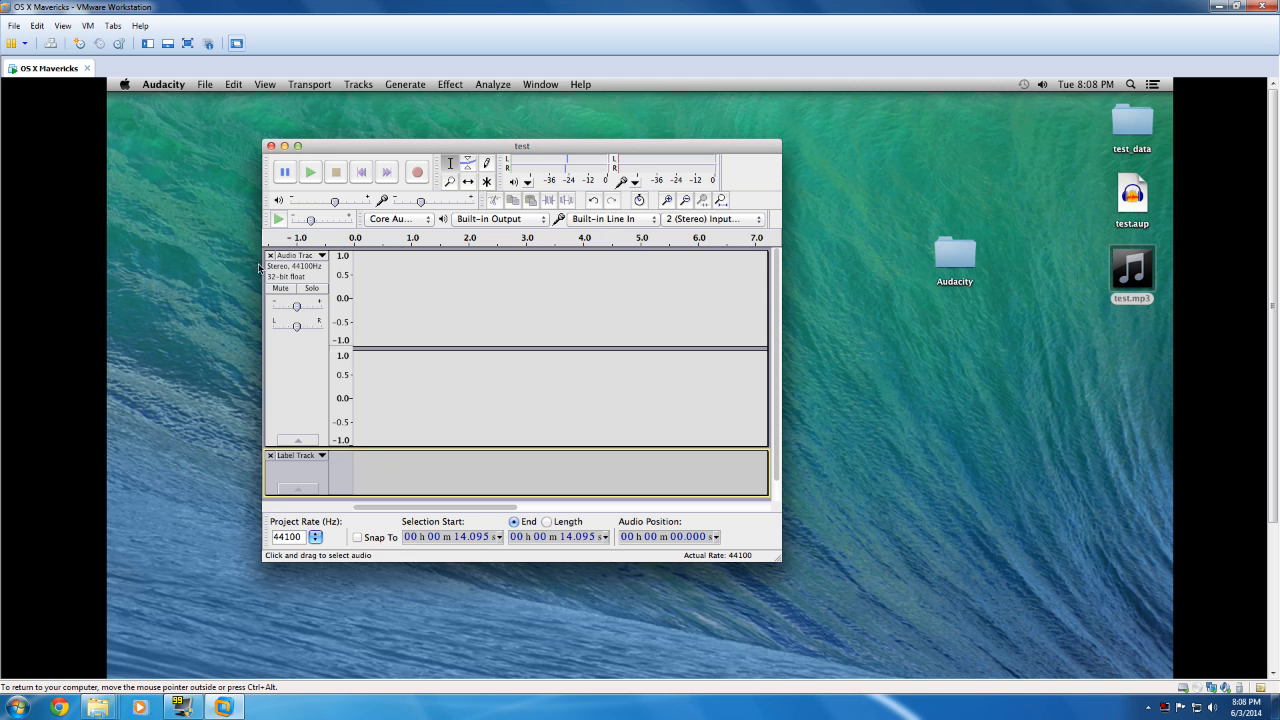
Step: Cancel closing the project and try to open test.aup from the Desktop while test is still loaded
click(270, 146)
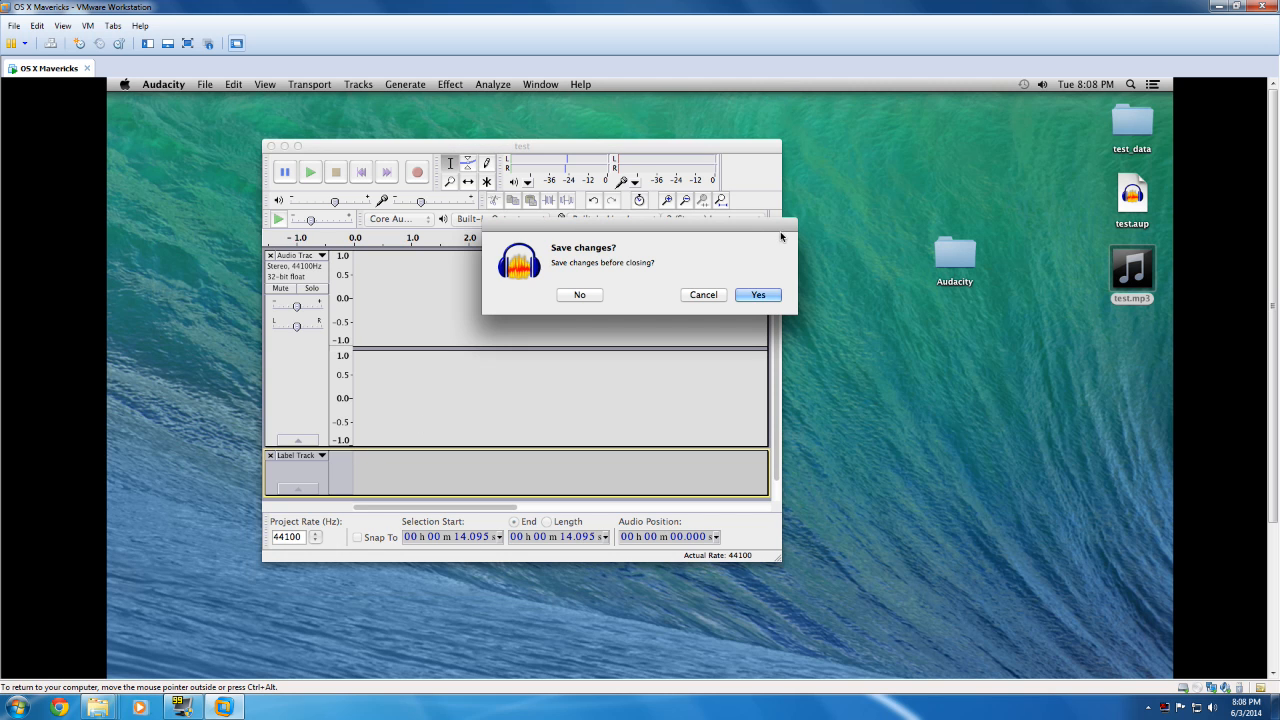
click(704, 295)
click(206, 86)
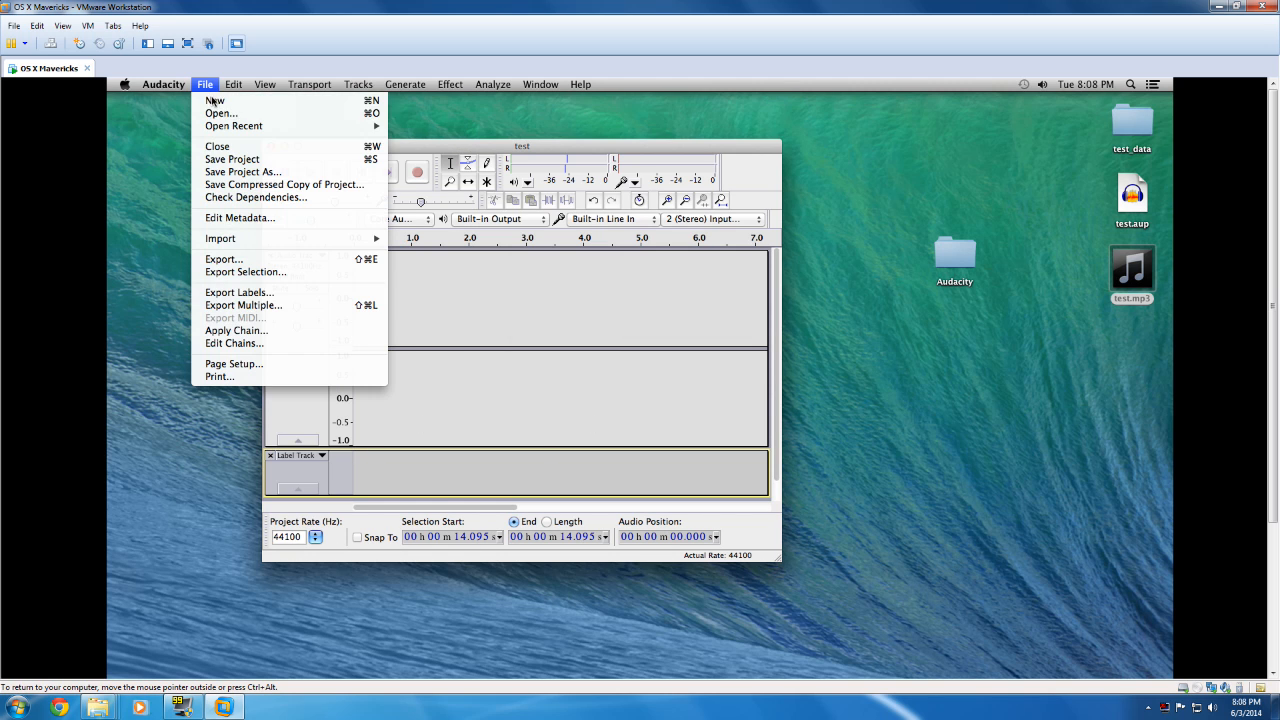
click(219, 113)
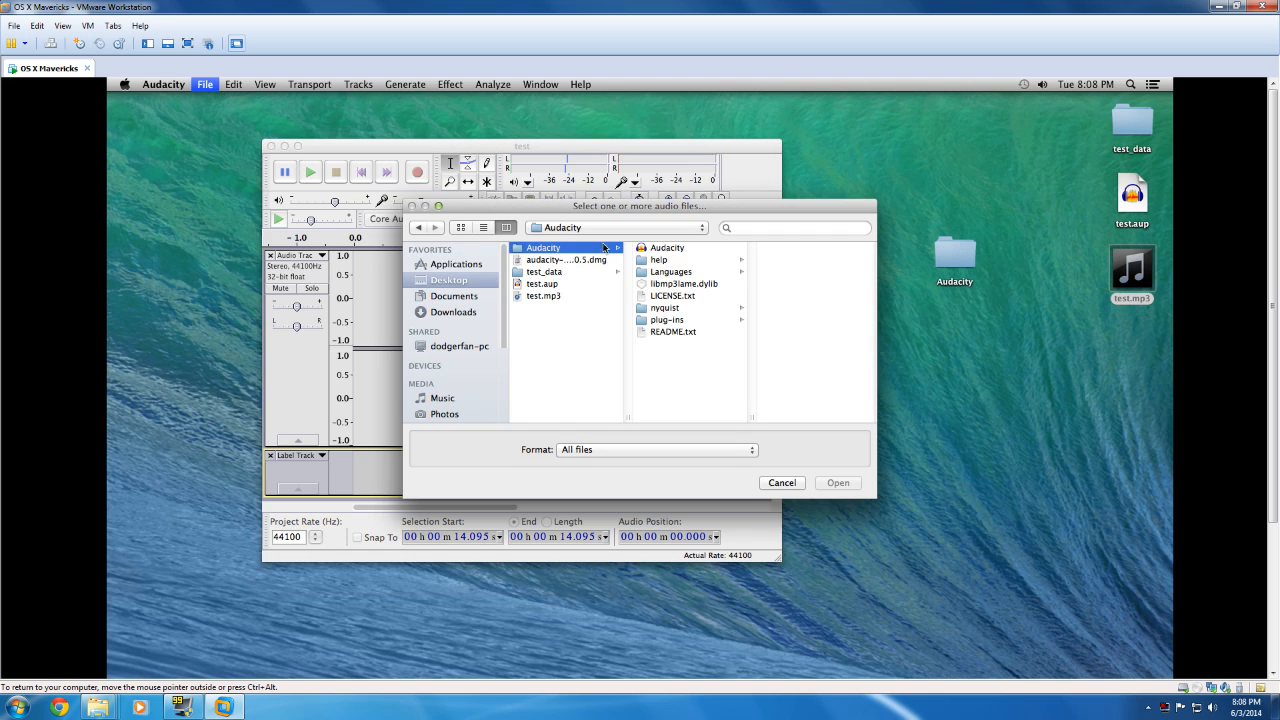
double_click(556, 285)
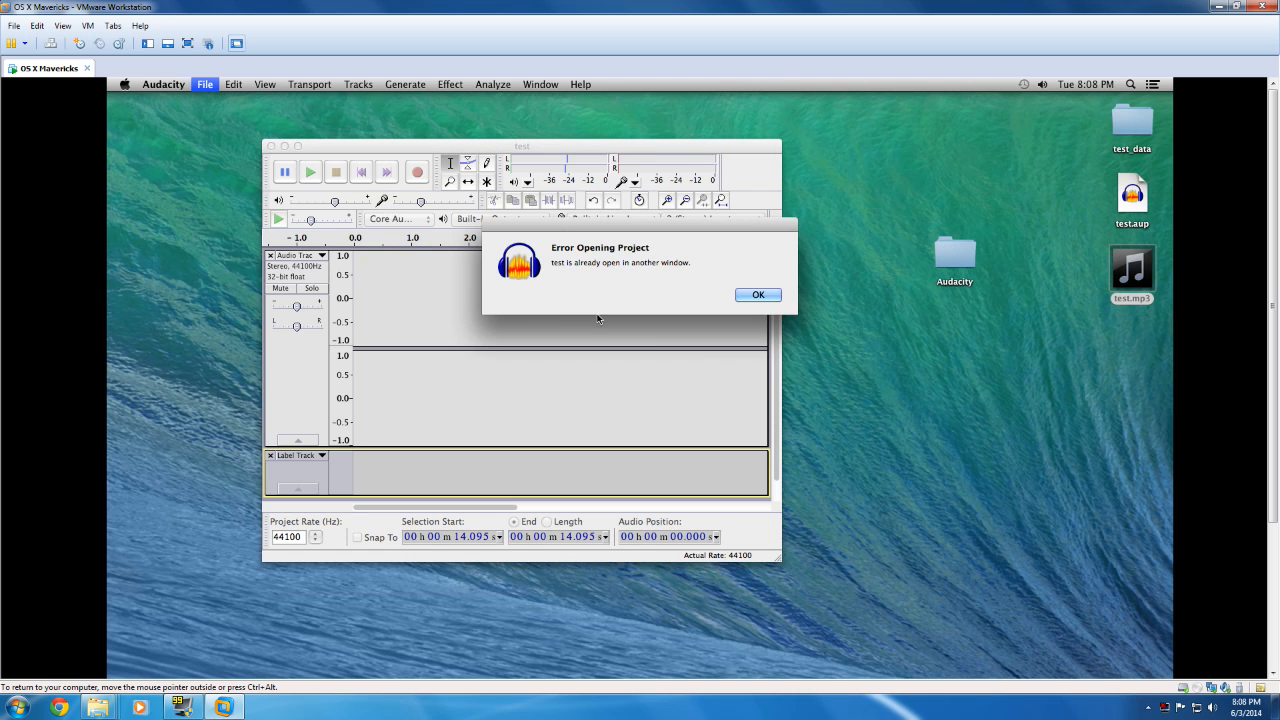
click(757, 295)
Step: Close the test project without saving the changes and quit Audacity completely
click(270, 146)
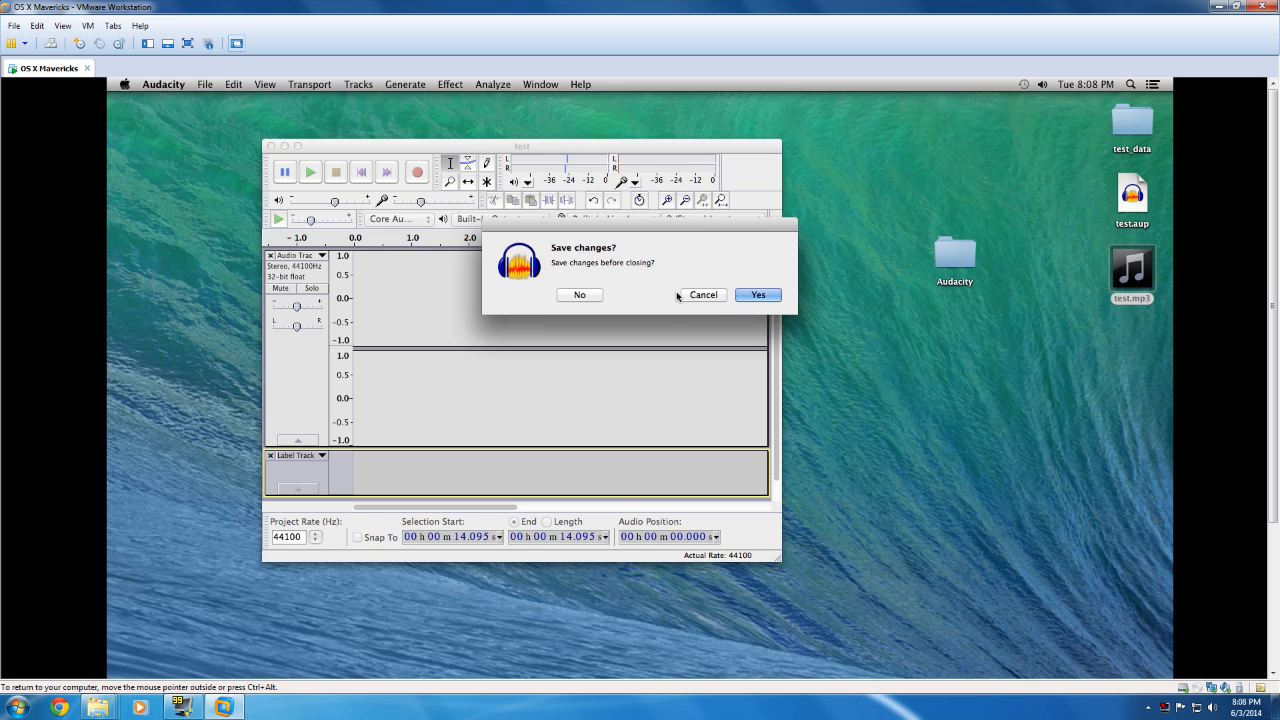
click(585, 295)
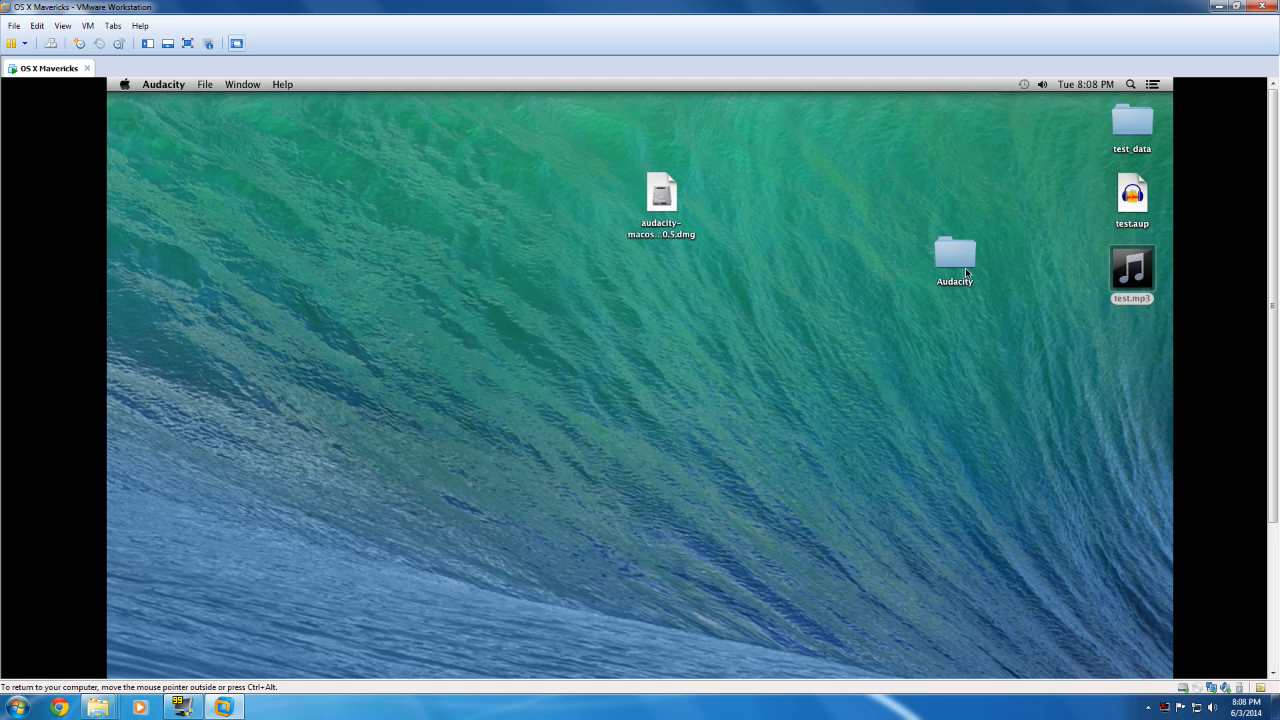
double_click(955, 256)
double_click(530, 262)
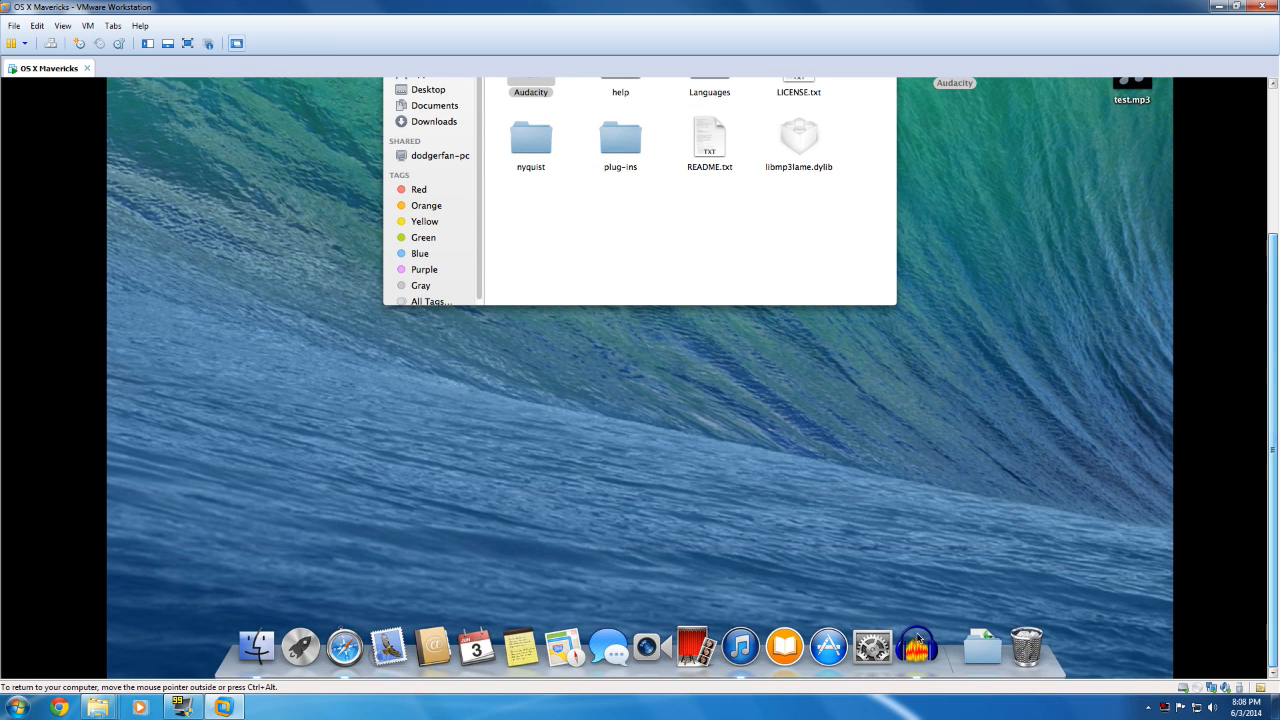
right_click(920, 645)
click(940, 604)
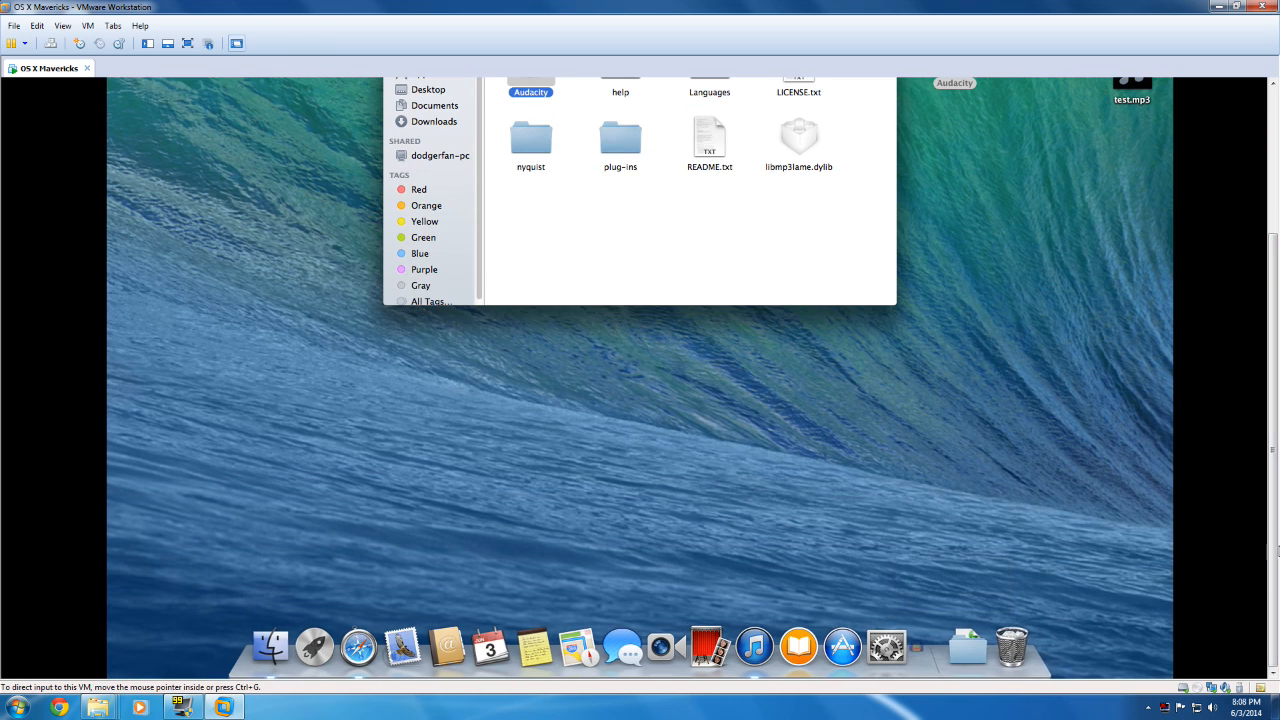
Step: Relaunch Audacity from its desktop folder and close the folder window
drag(1277, 488, 1277, 342)
double_click(530, 260)
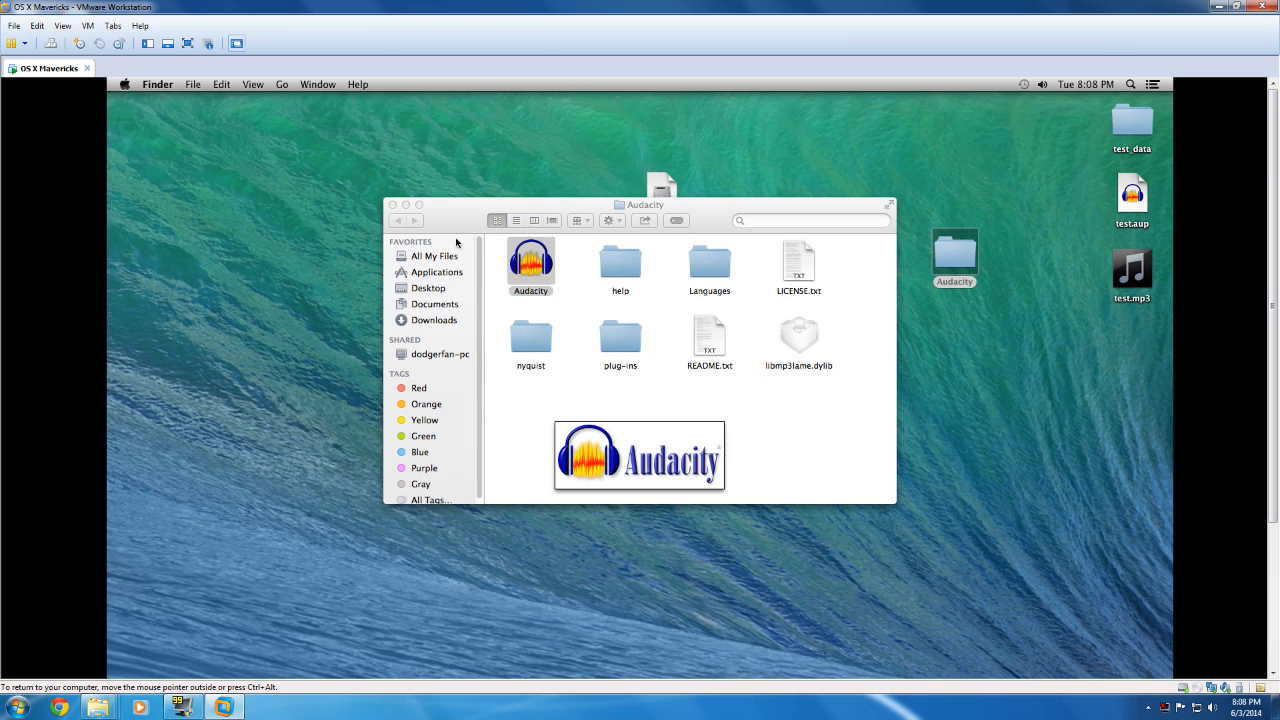
click(393, 205)
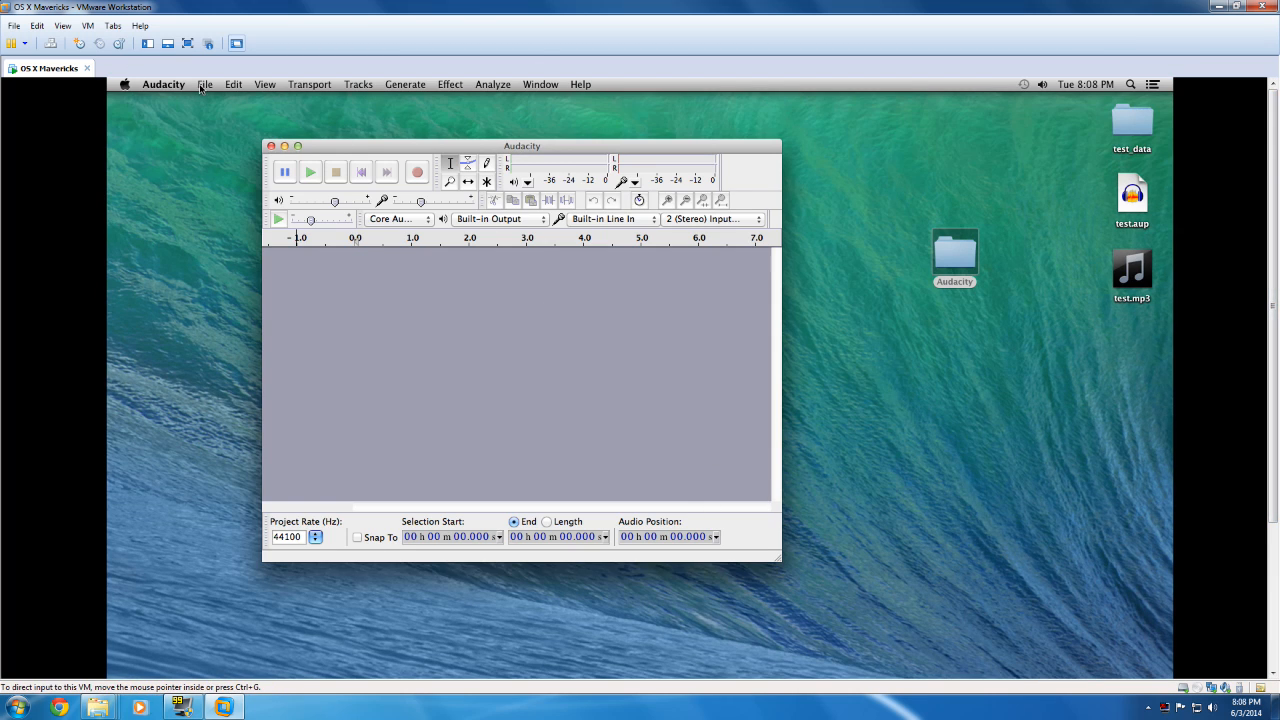
Step: Open the test.aup project from the Desktop at the start of the recording
click(204, 85)
click(250, 117)
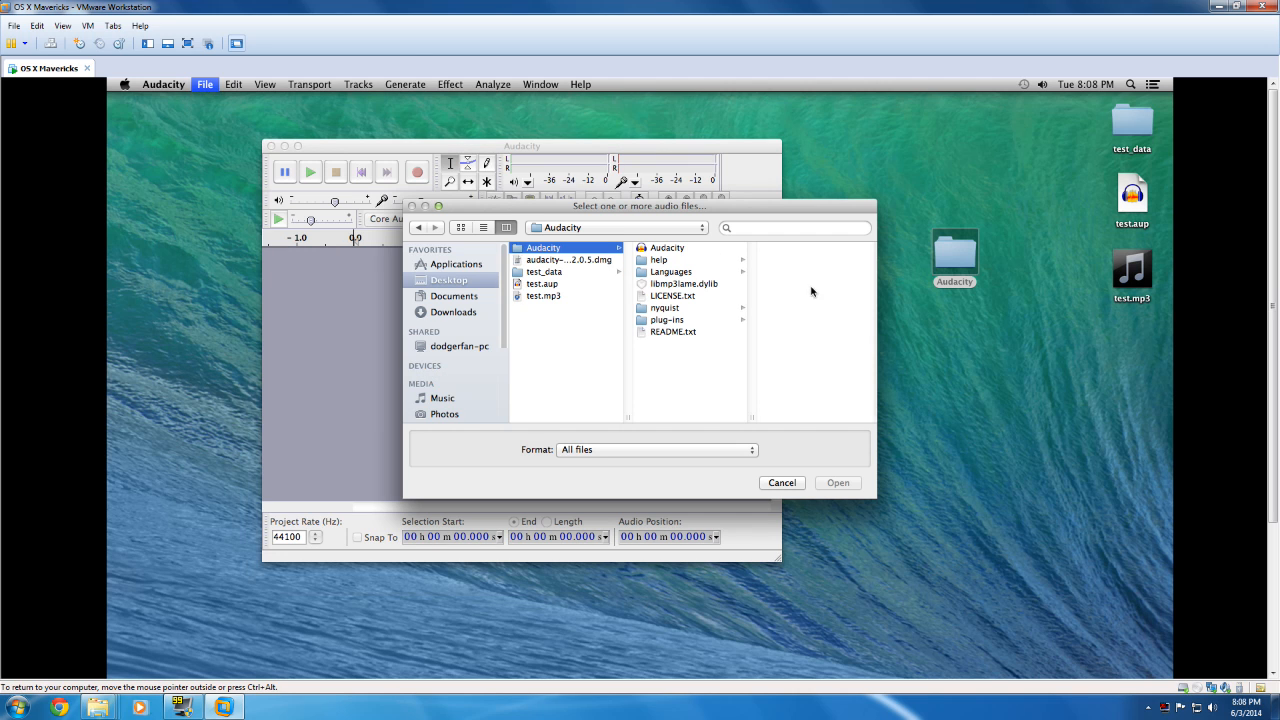
double_click(556, 284)
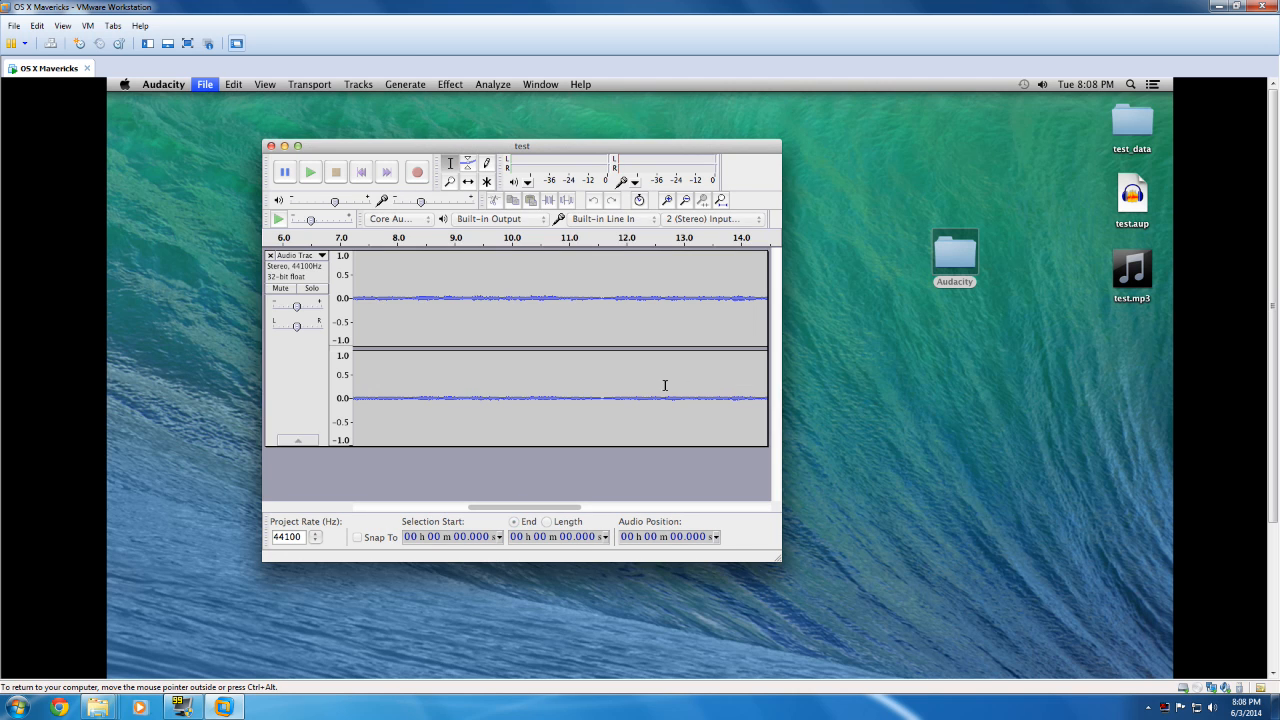
drag(535, 508, 366, 522)
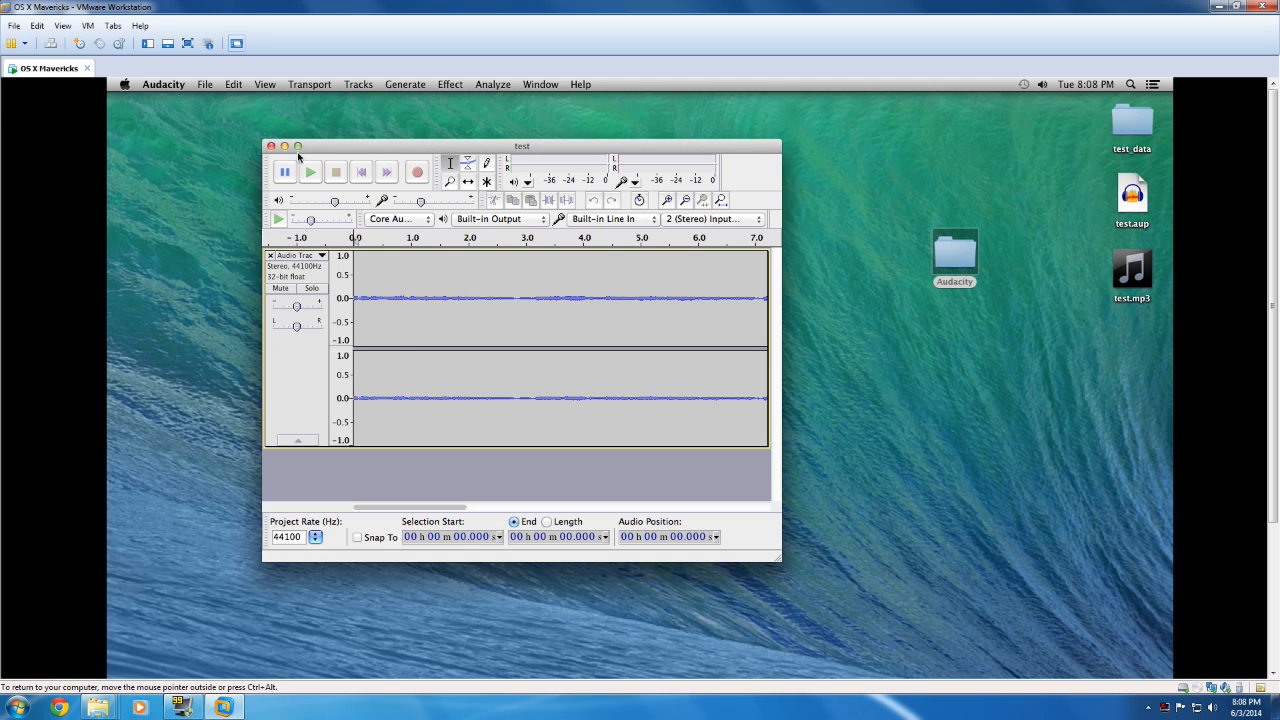
Step: Add a label at the start of the recording and extend its end to about 7.1 s
click(310, 86)
mouse_move(358, 85)
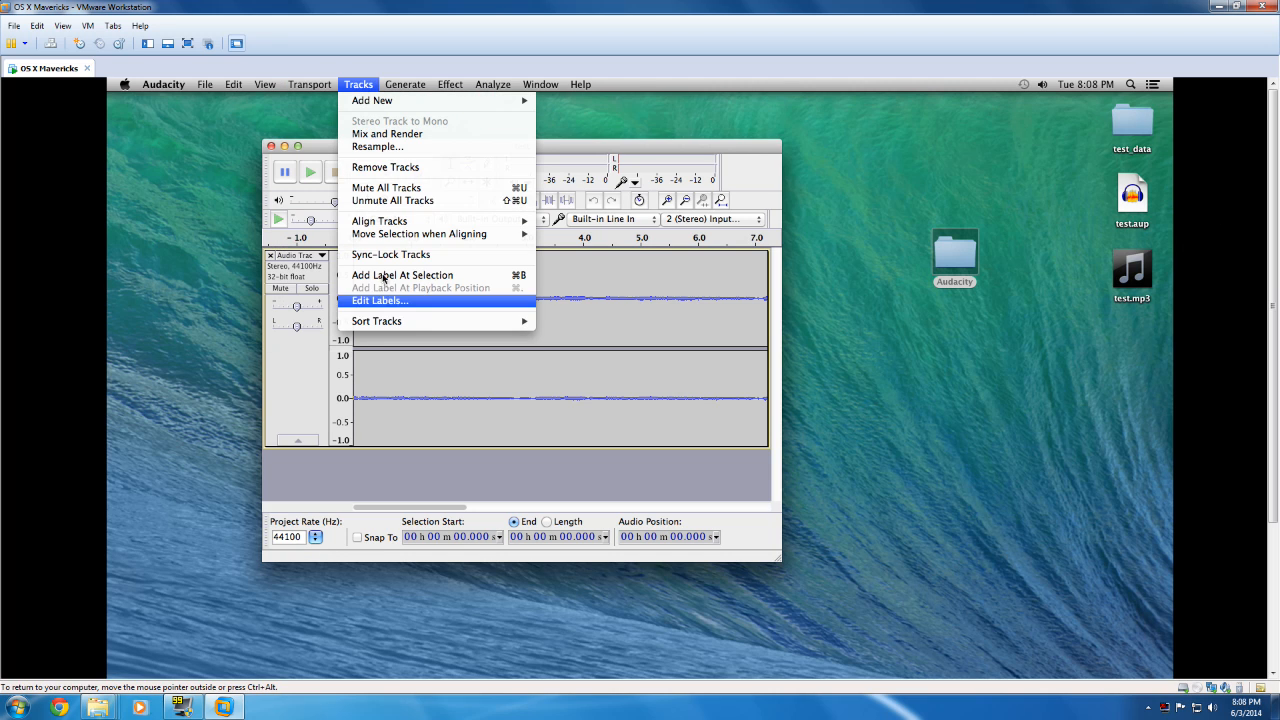
click(421, 277)
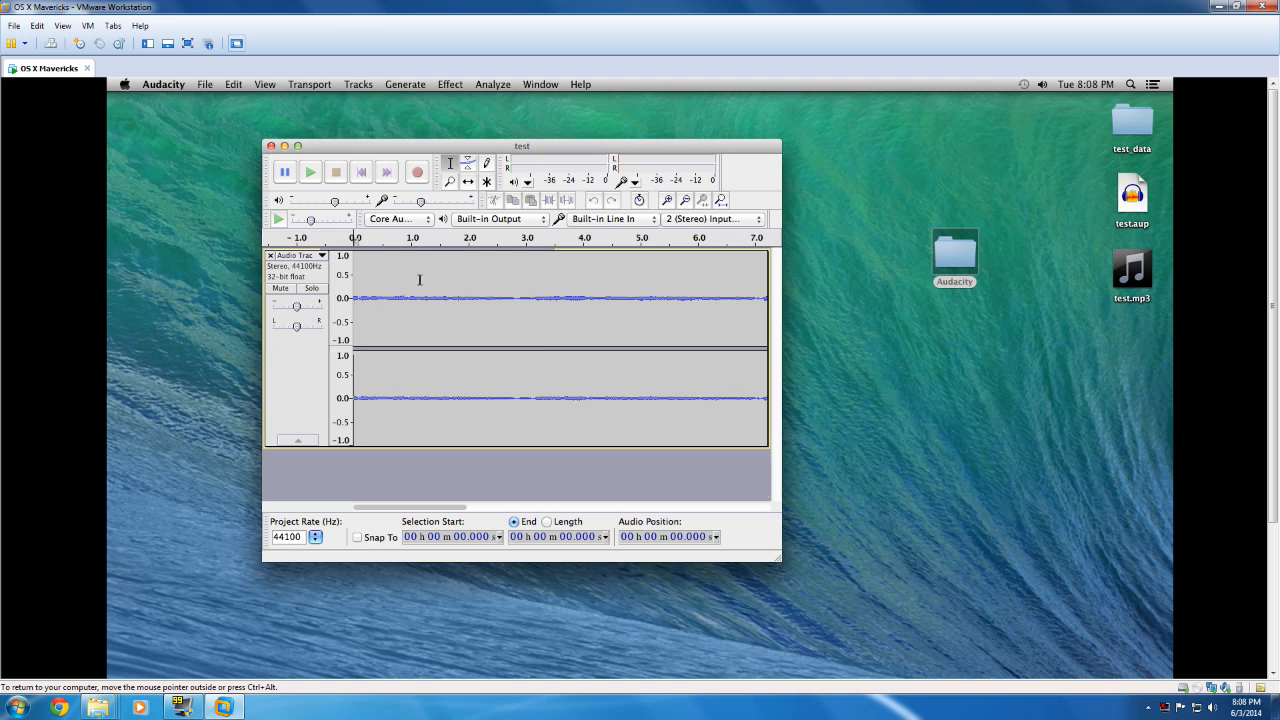
drag(379, 471, 759, 475)
Step: Widen and reposition the project window, and extend the label's end to about 14.0 s
drag(777, 565, 1162, 584)
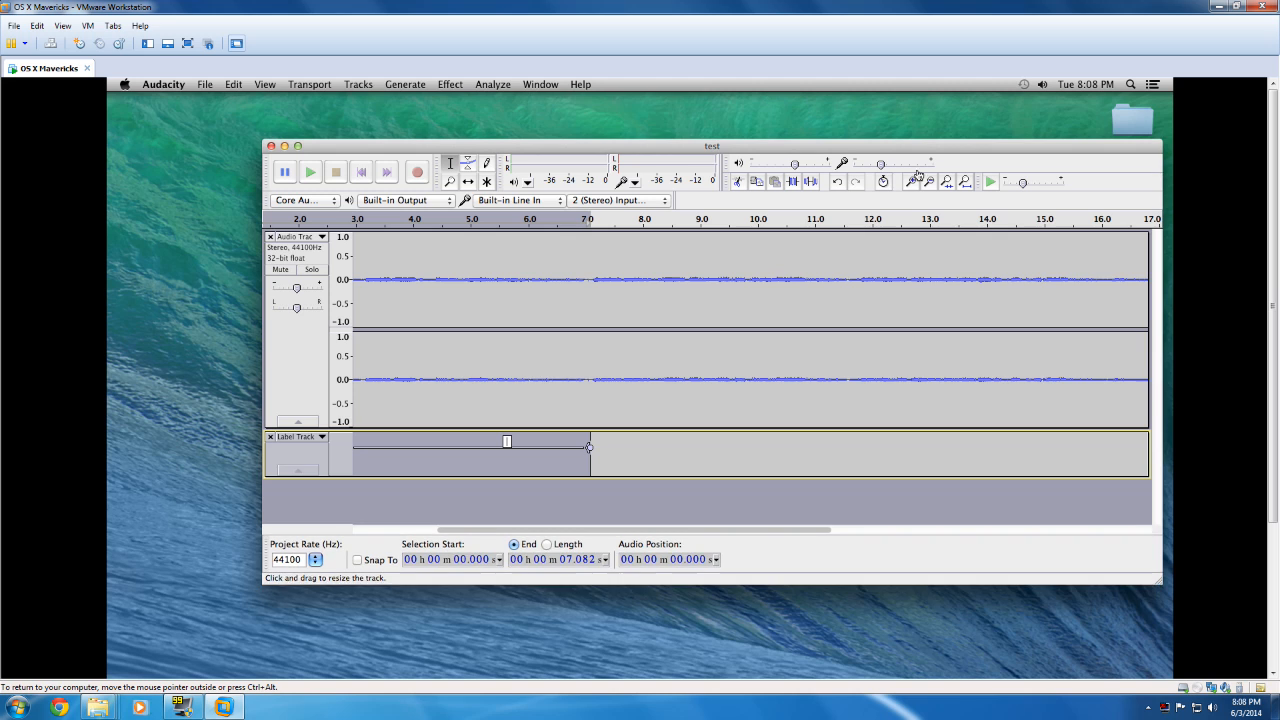
drag(723, 149, 615, 149)
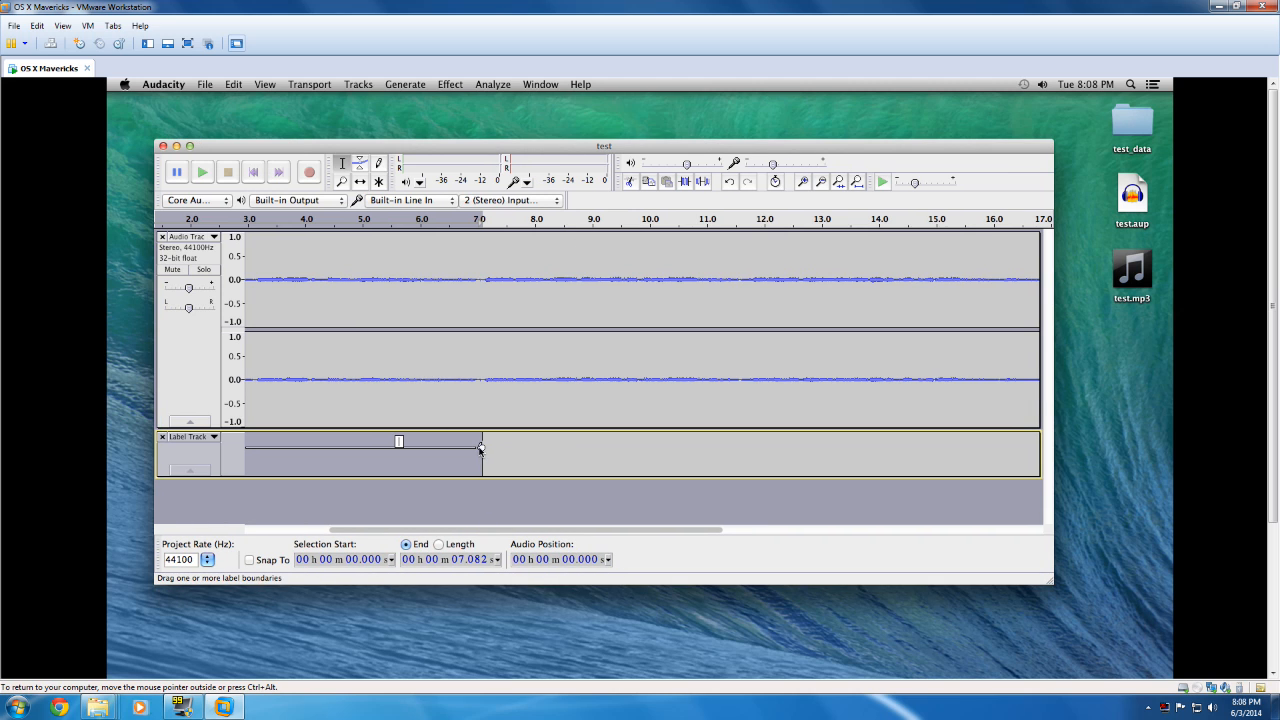
drag(482, 448, 879, 447)
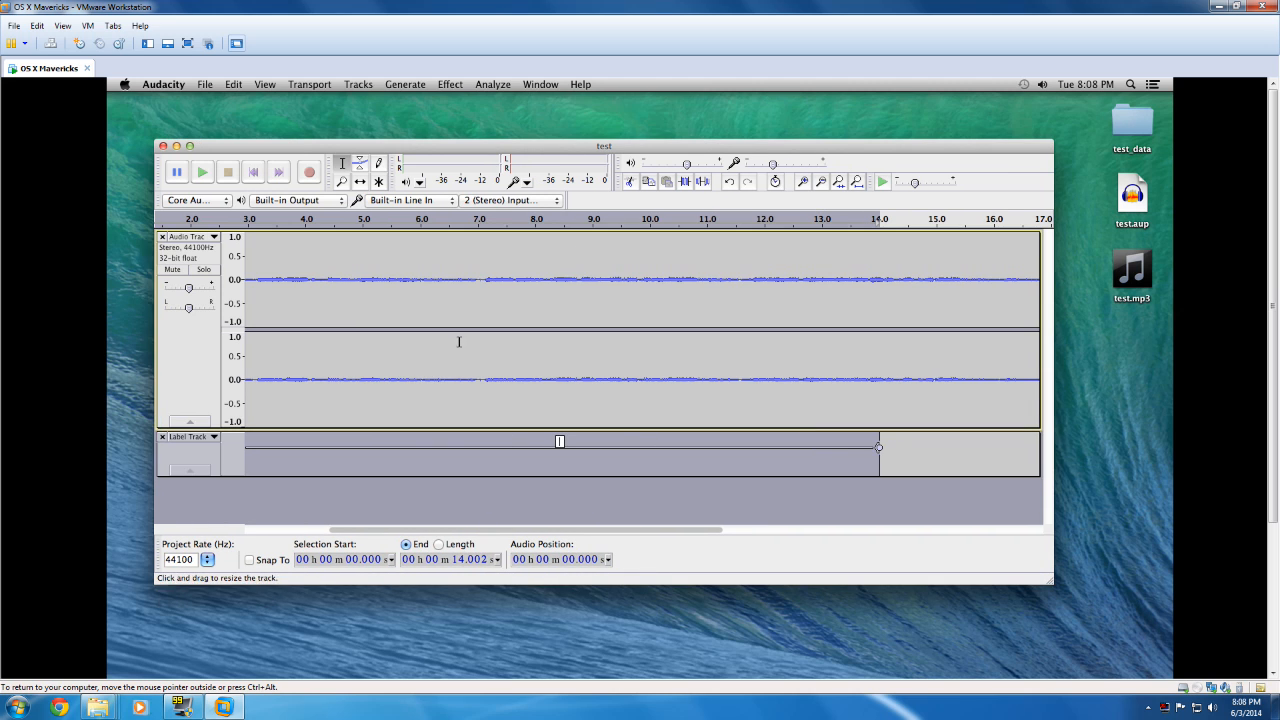
Step: Add a second label at the current selection and place the cursor at about 14.6 s in the label track
click(355, 95)
click(356, 88)
click(235, 150)
click(359, 85)
click(385, 276)
click(916, 453)
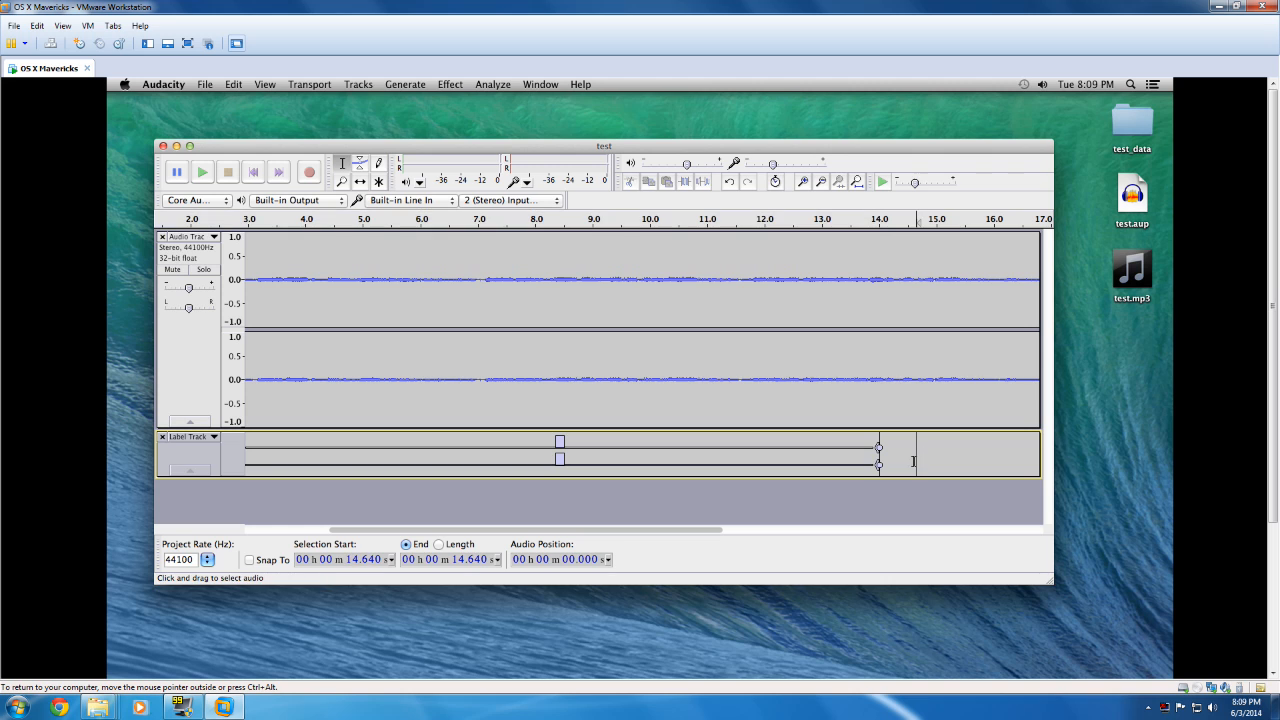
Step: Undo the second label and place the cursor at about 14.7 s in the label track, past the first label's end
click(203, 85)
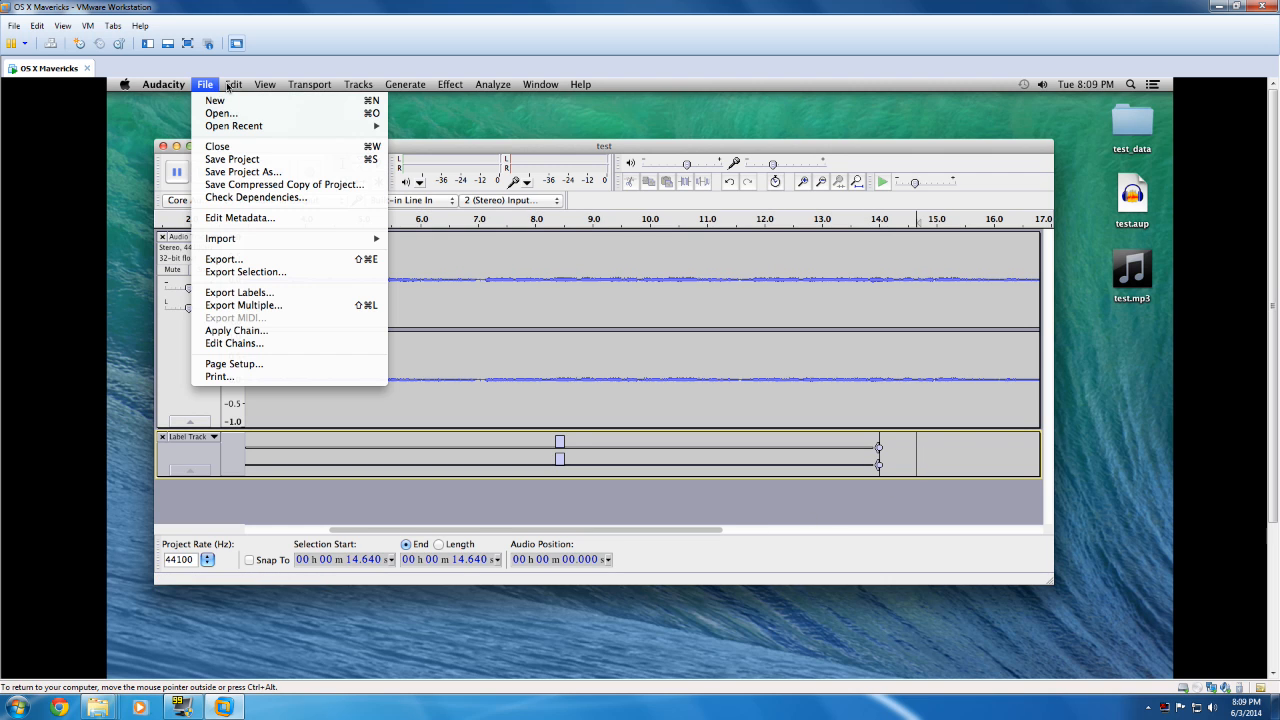
mouse_move(235, 86)
click(237, 101)
click(920, 455)
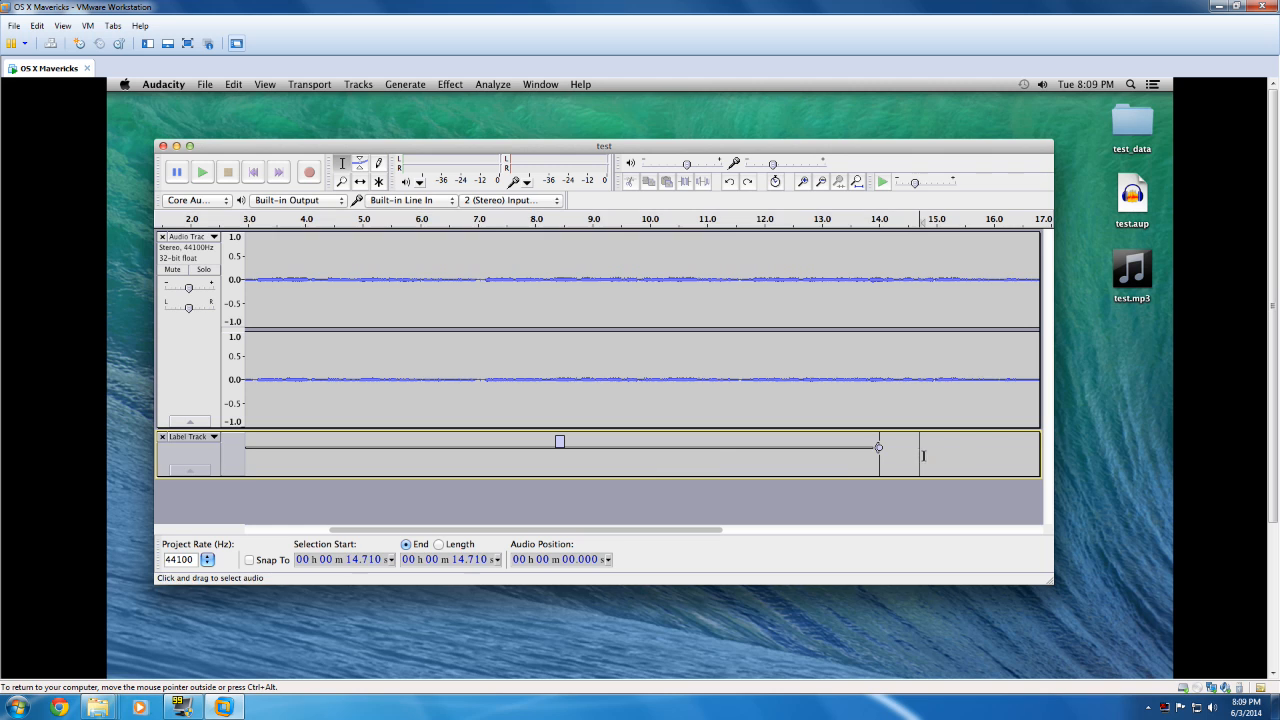
Step: Add a second label spanning from about 14.0 s to the recording's end at about 24.6 s, and name it "track 2 askdfjaksldfj"
click(358, 86)
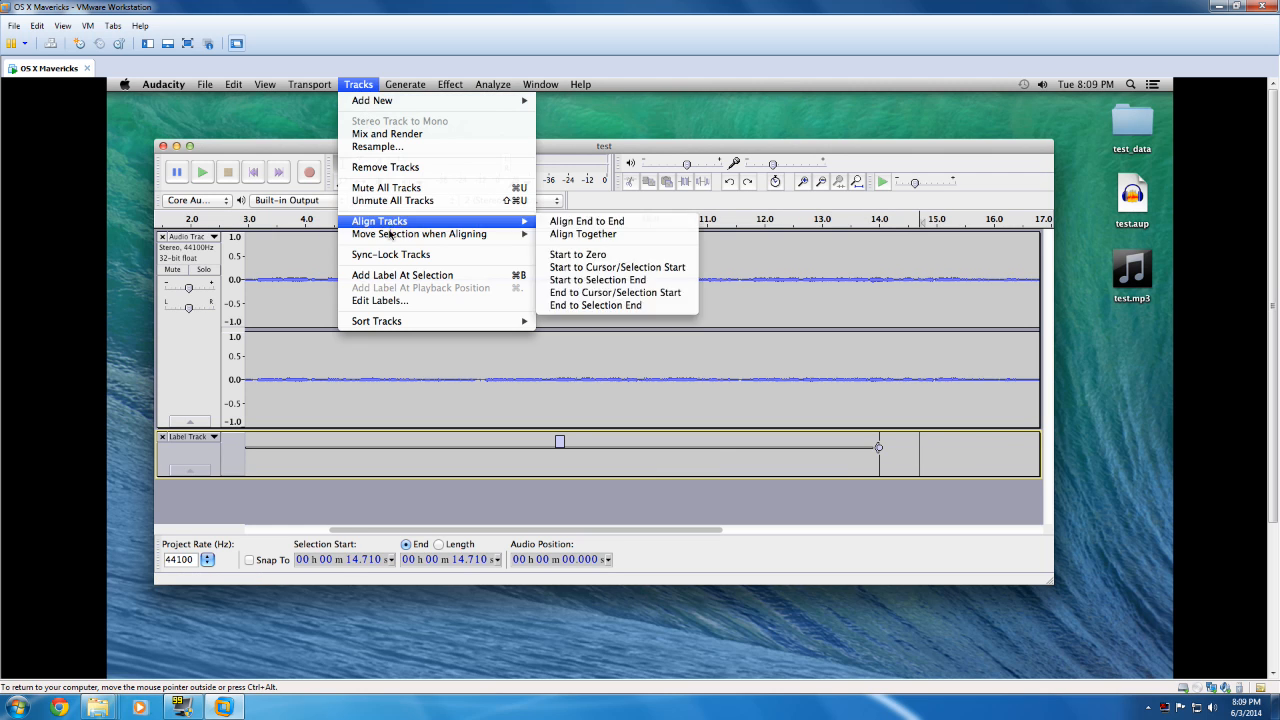
click(400, 276)
drag(920, 449, 1039, 470)
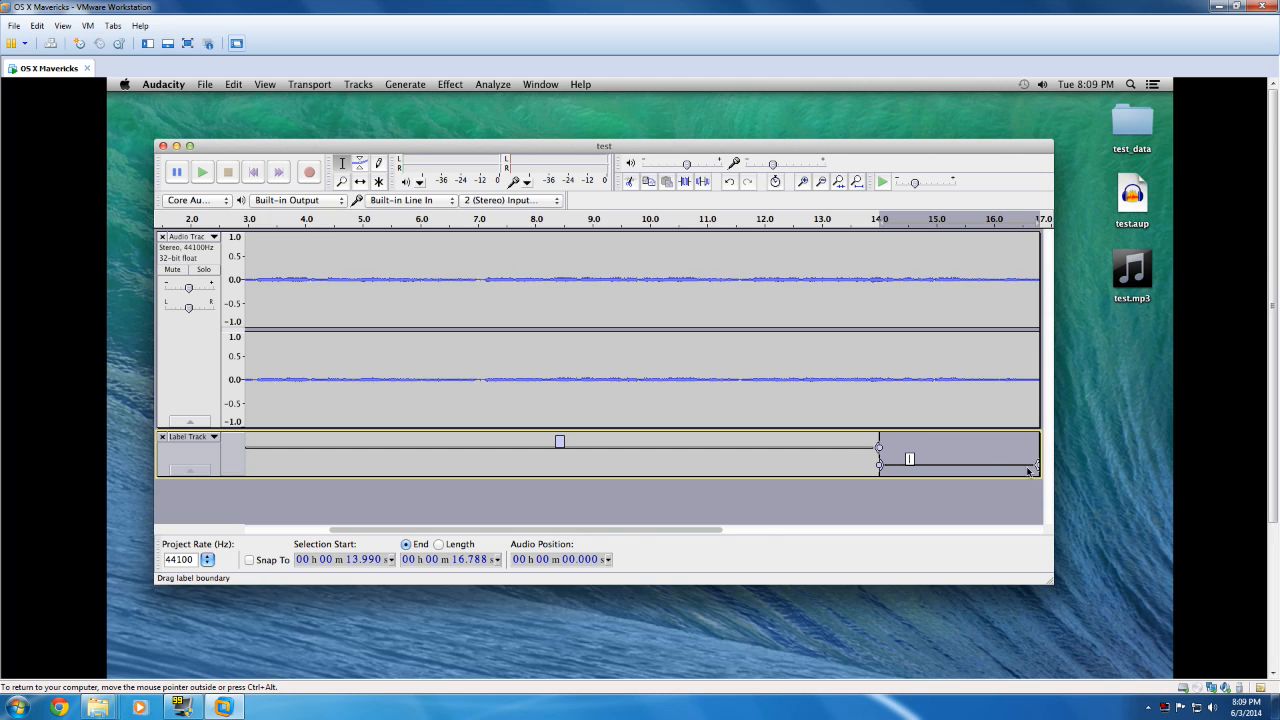
drag(737, 531, 880, 526)
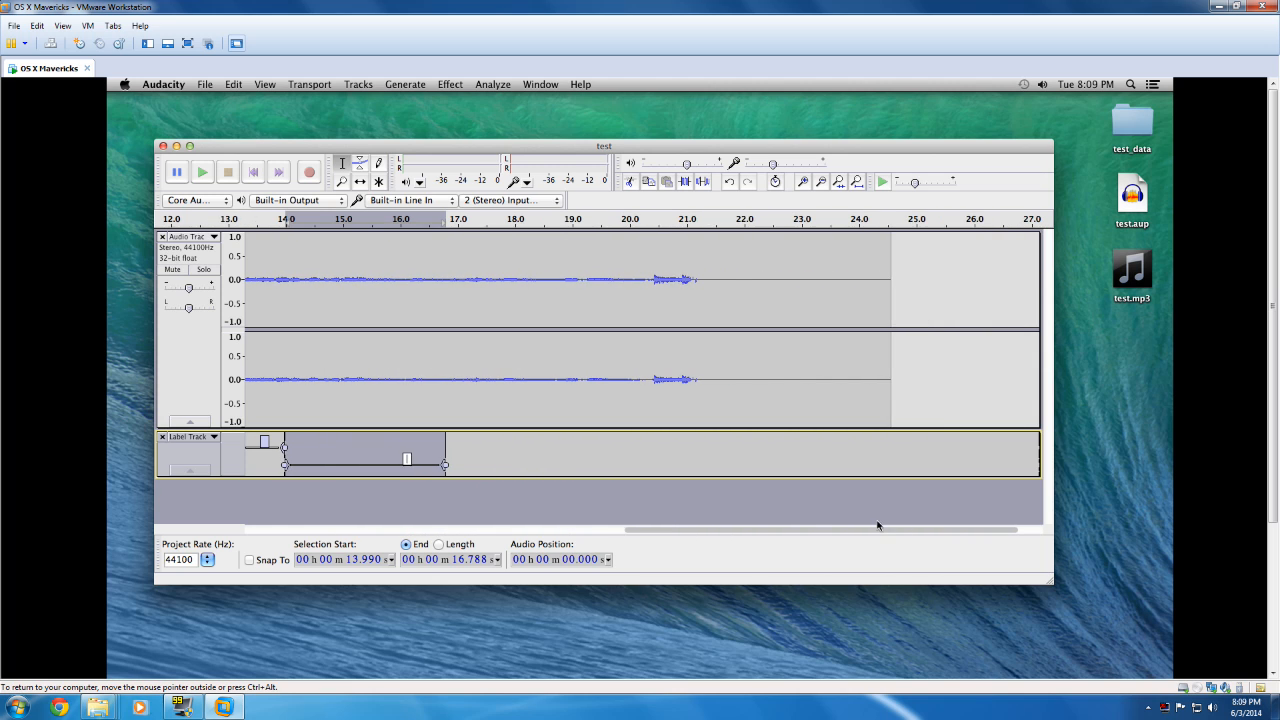
drag(449, 452, 896, 457)
drag(738, 448, 289, 453)
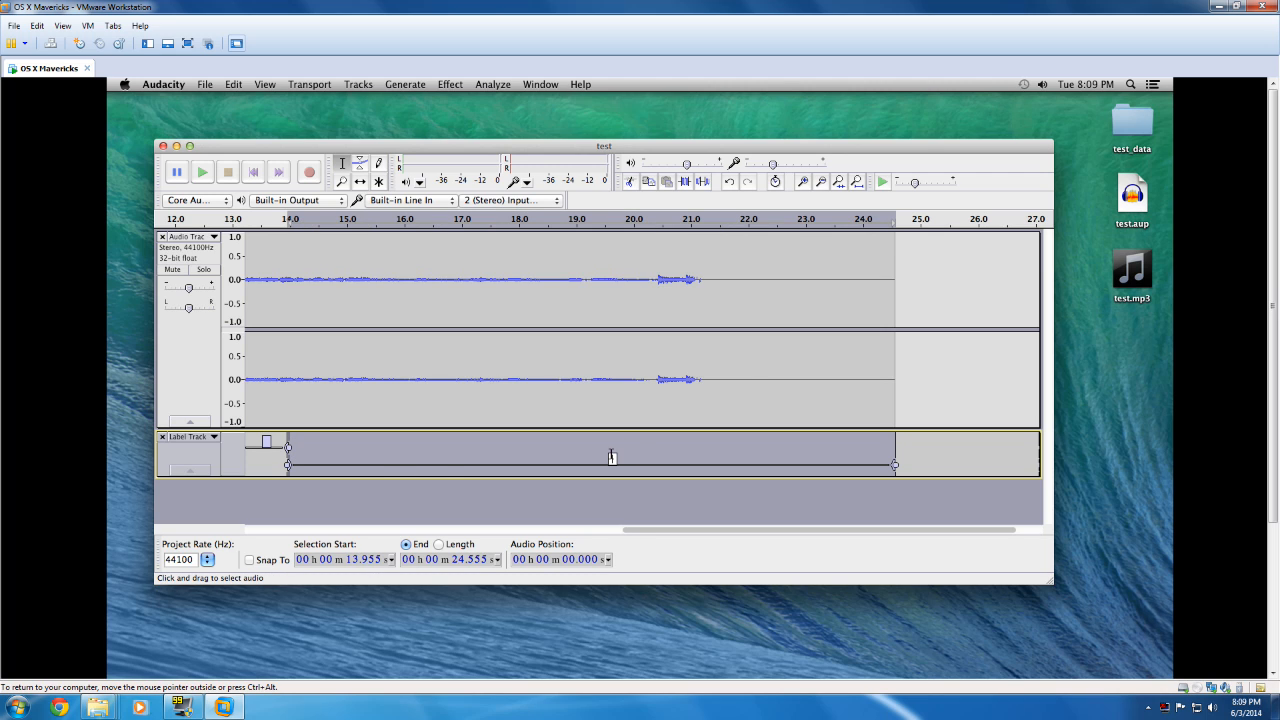
text(k 2 askdfjaksldfj)
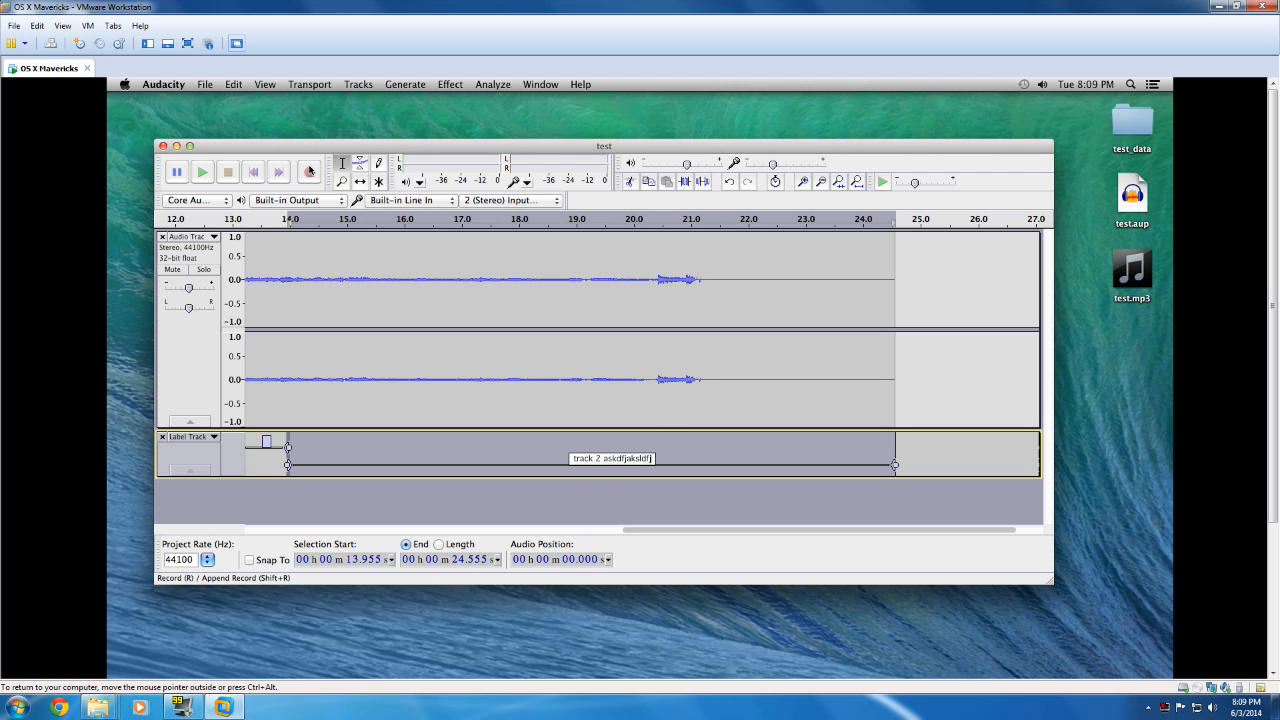
Step: Start a multiple-file export to the Desktop, split by labels, with MP3 Files as the format
click(205, 84)
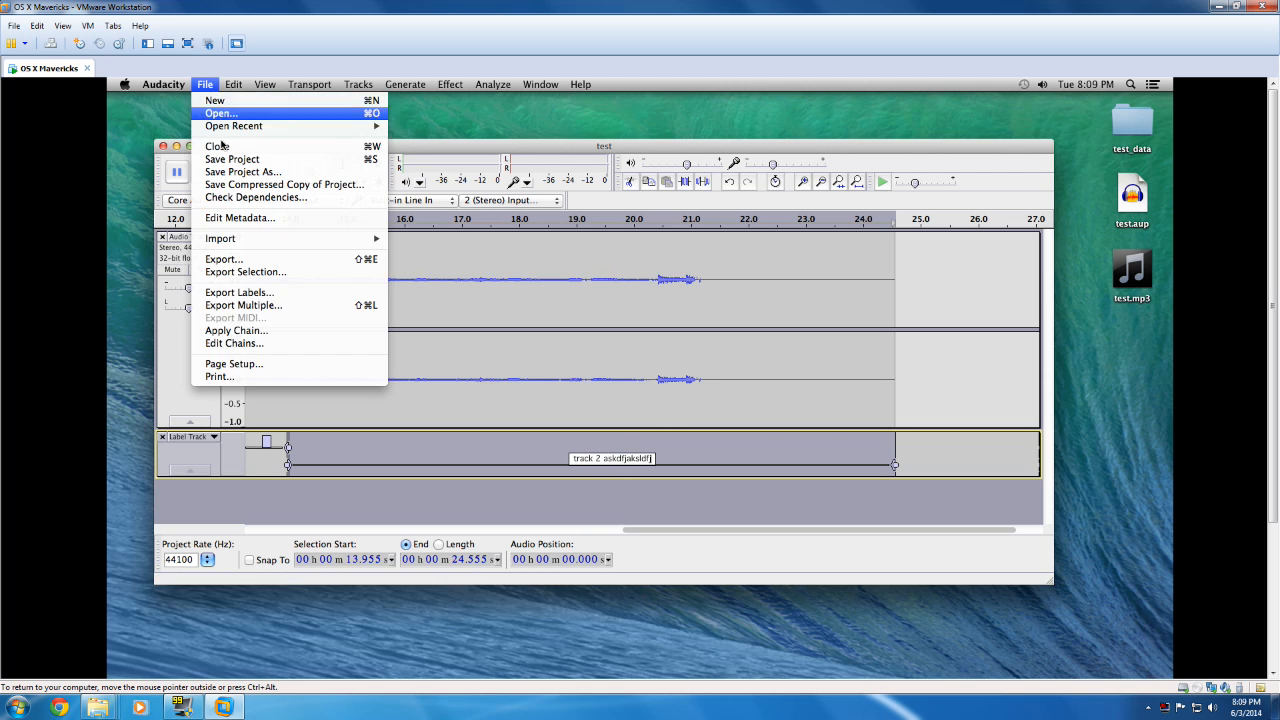
click(245, 310)
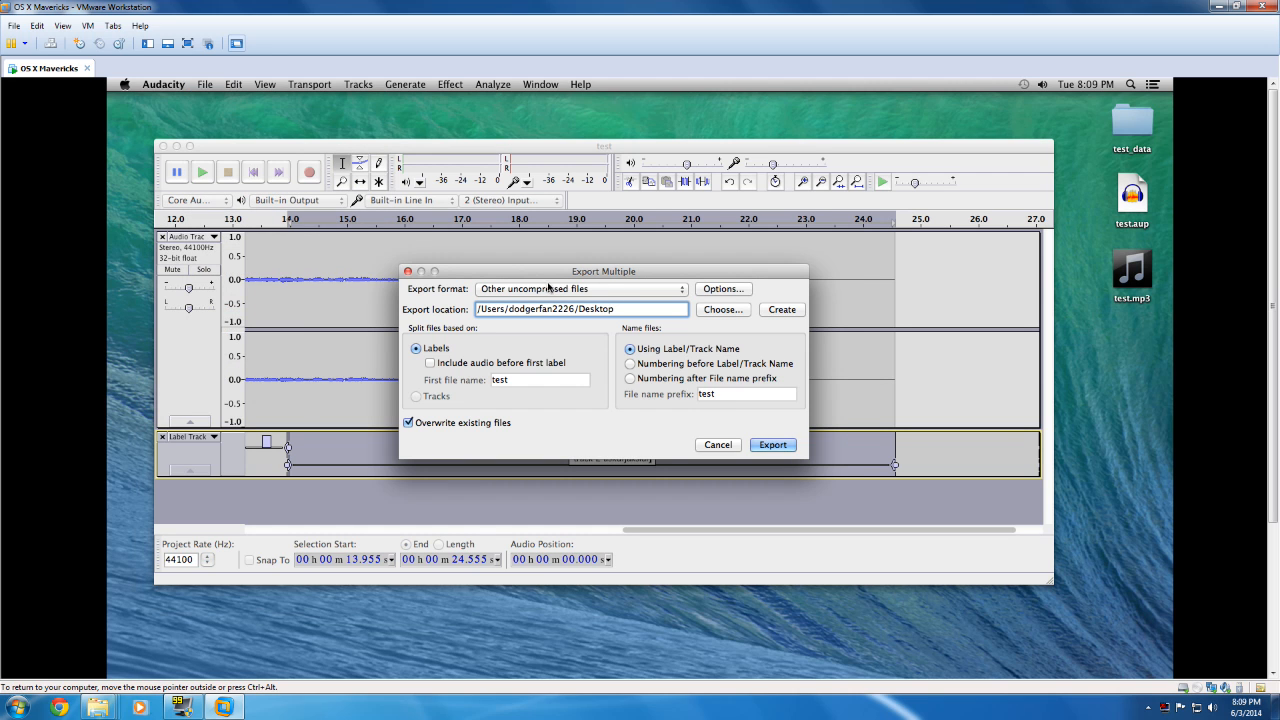
click(550, 289)
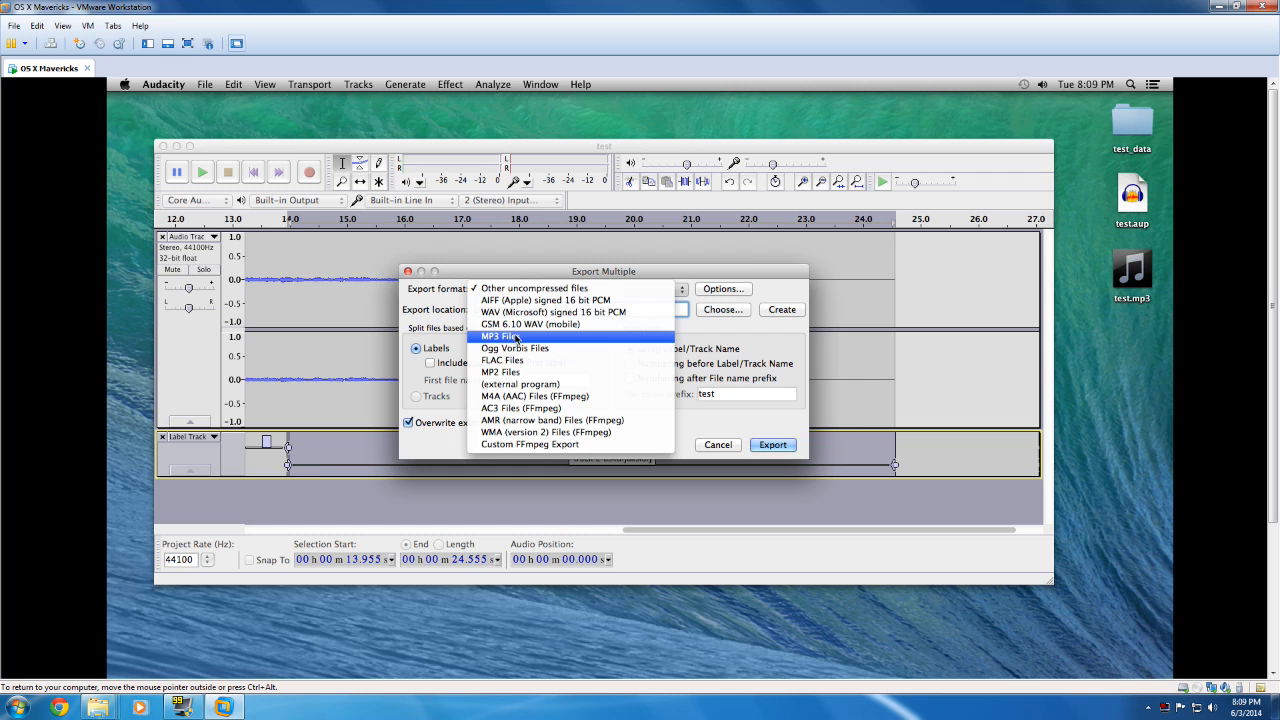
click(515, 336)
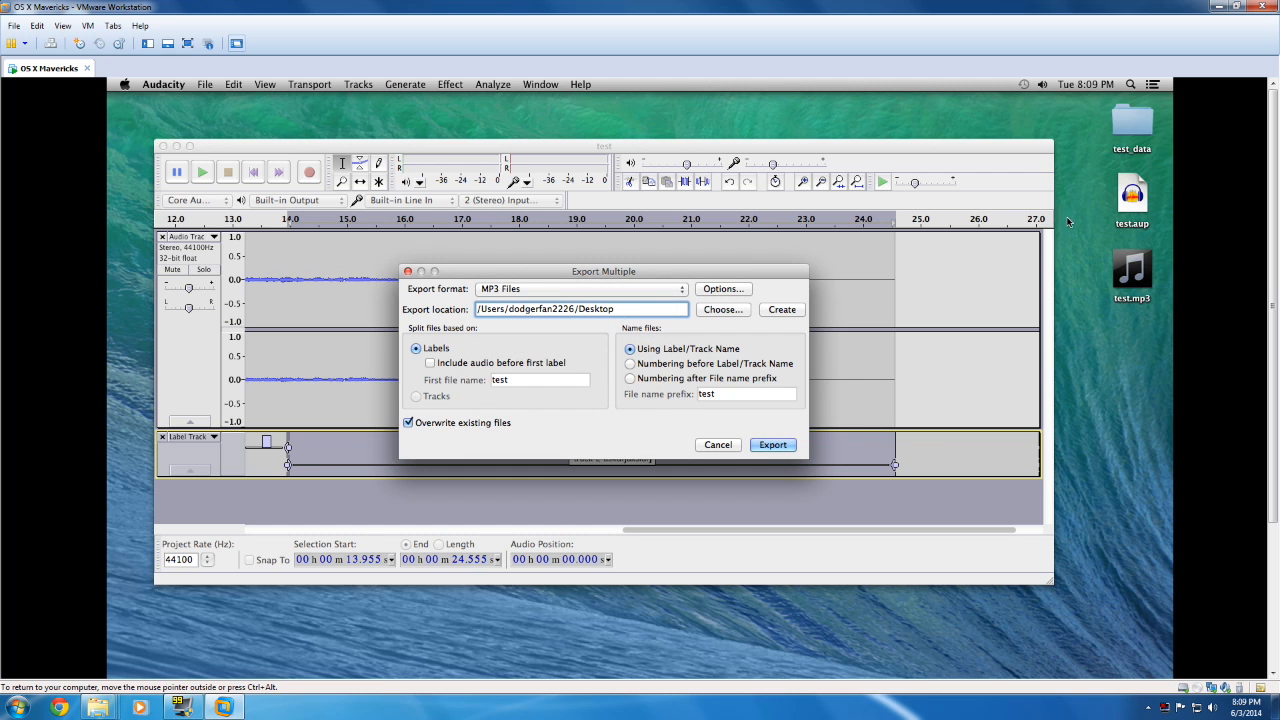
click(772, 444)
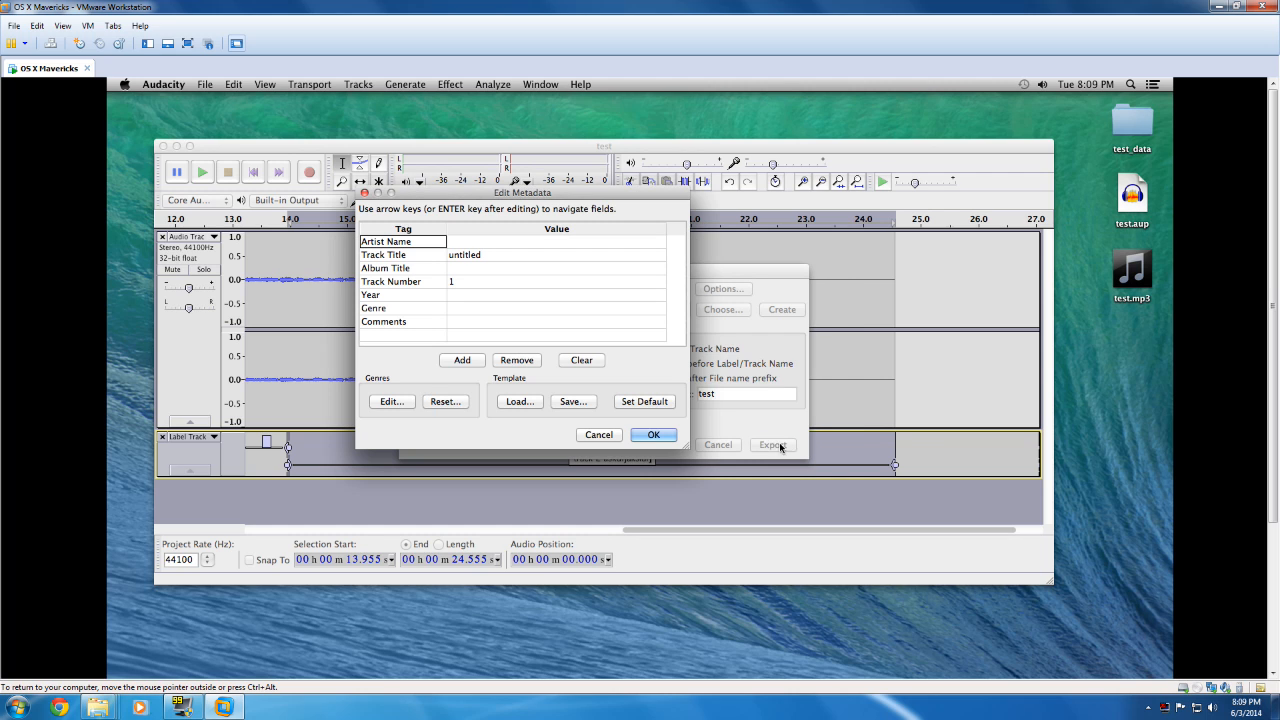
Step: Set the first track's title metadata to "dasfasdf", accept the second track's metadata, and complete the export
click(474, 254)
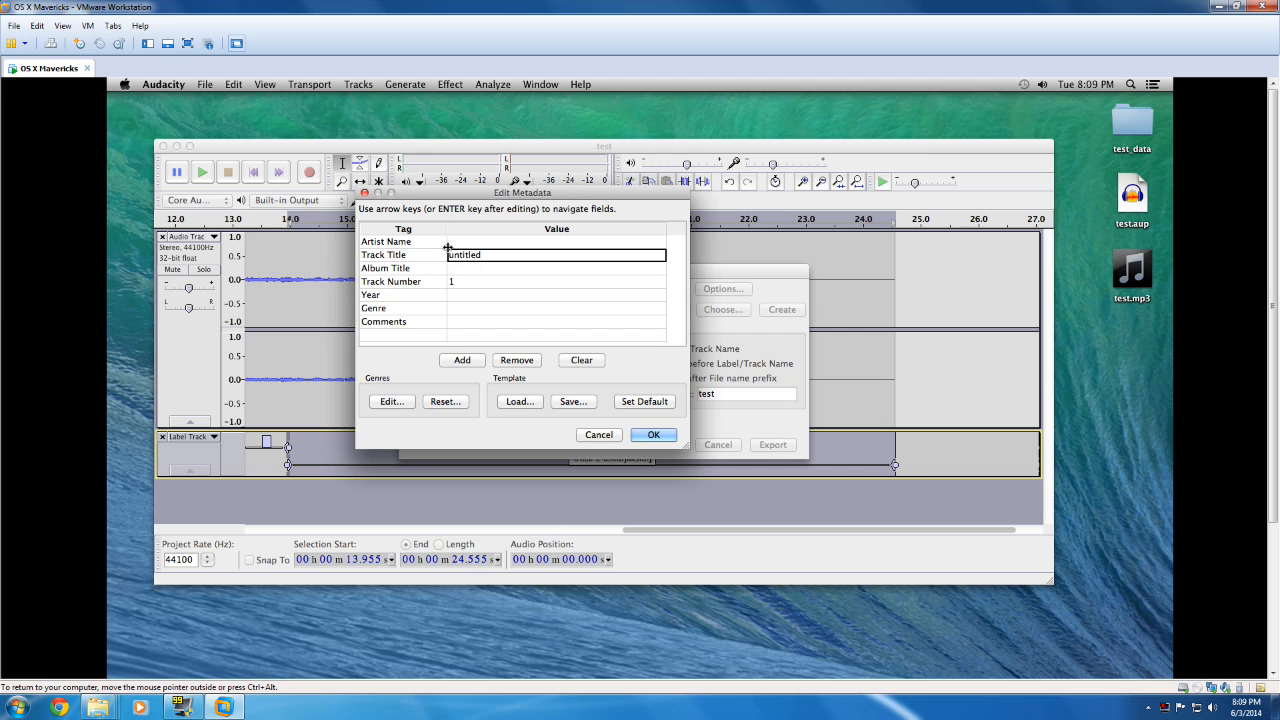
text(dasfasdf)
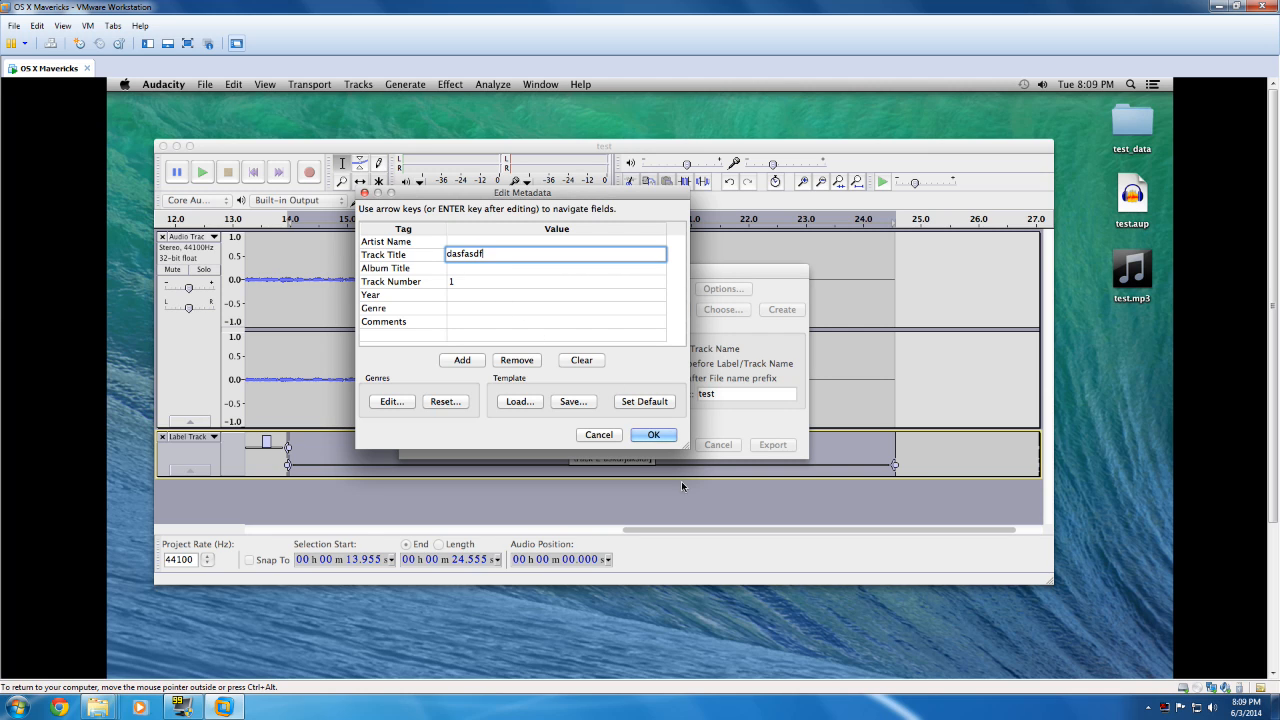
key(Return)
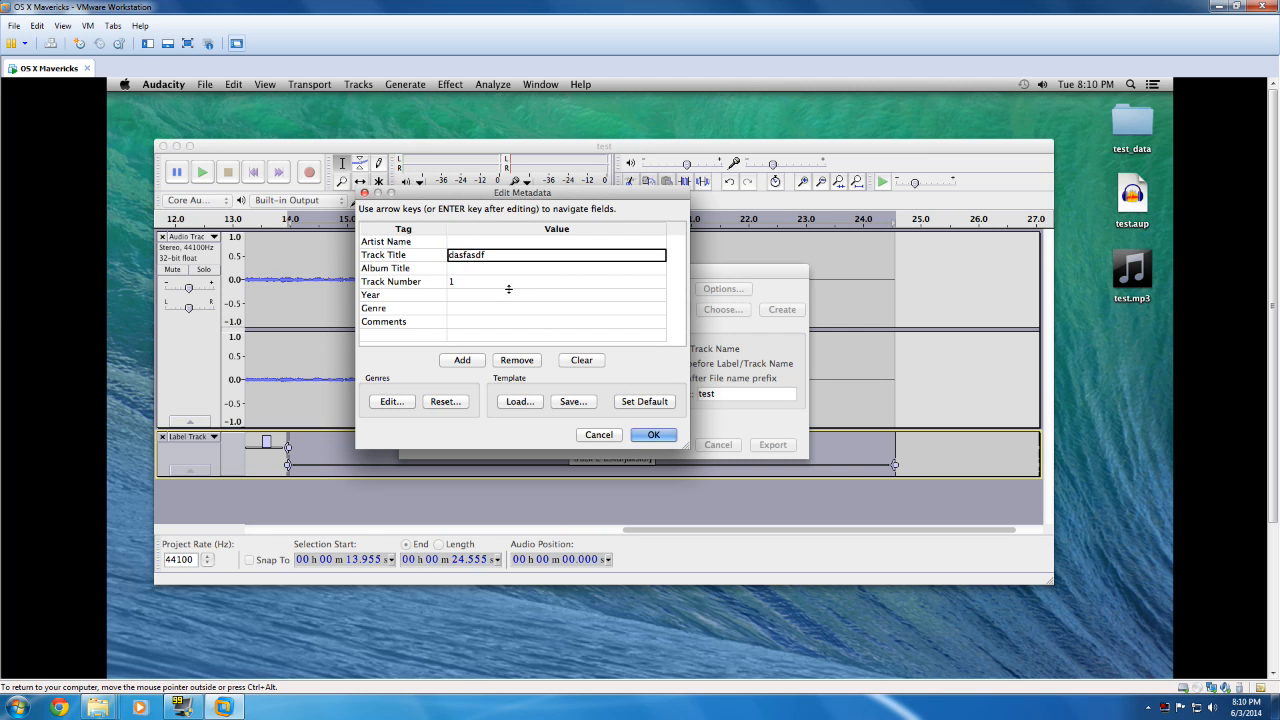
key(Return)
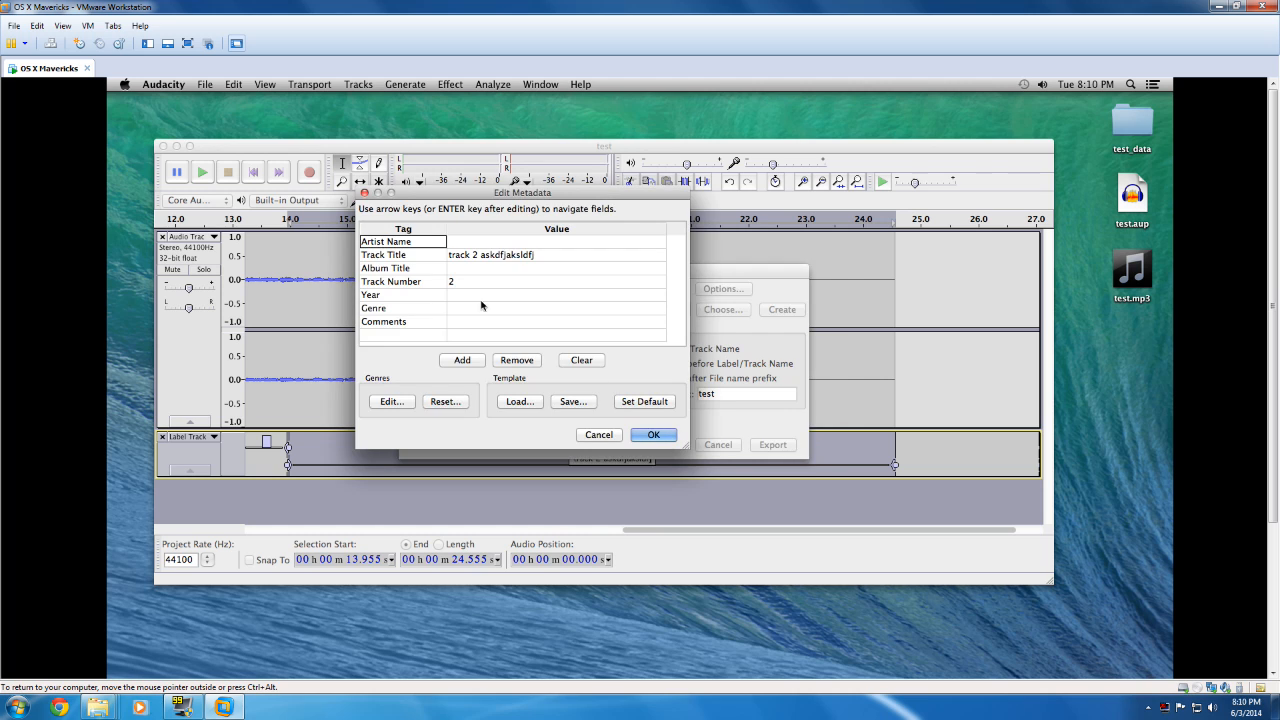
click(474, 262)
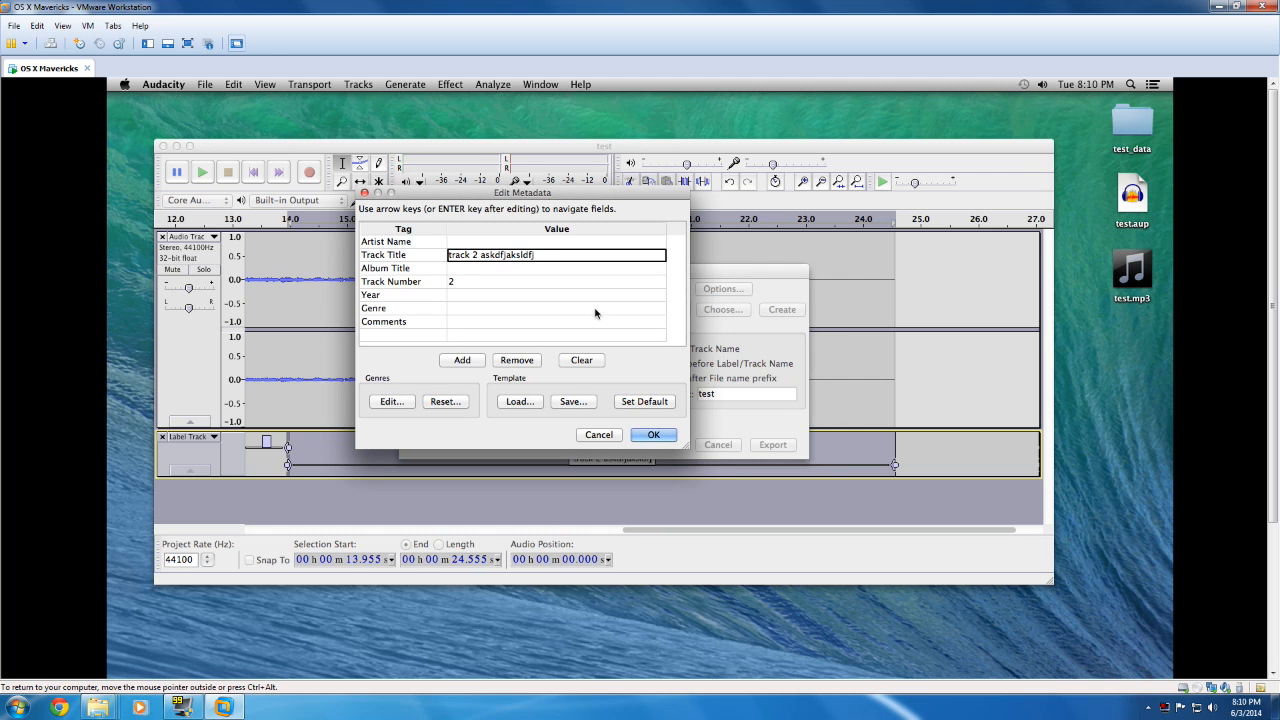
click(652, 435)
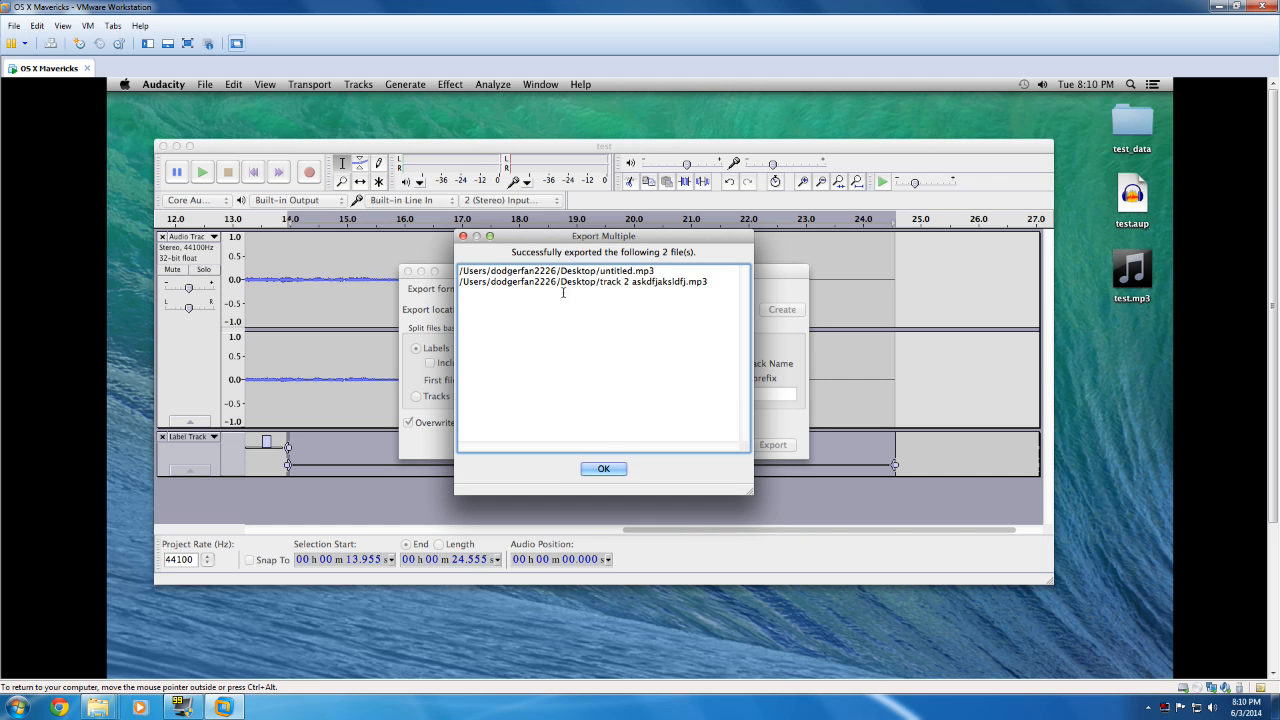
click(603, 468)
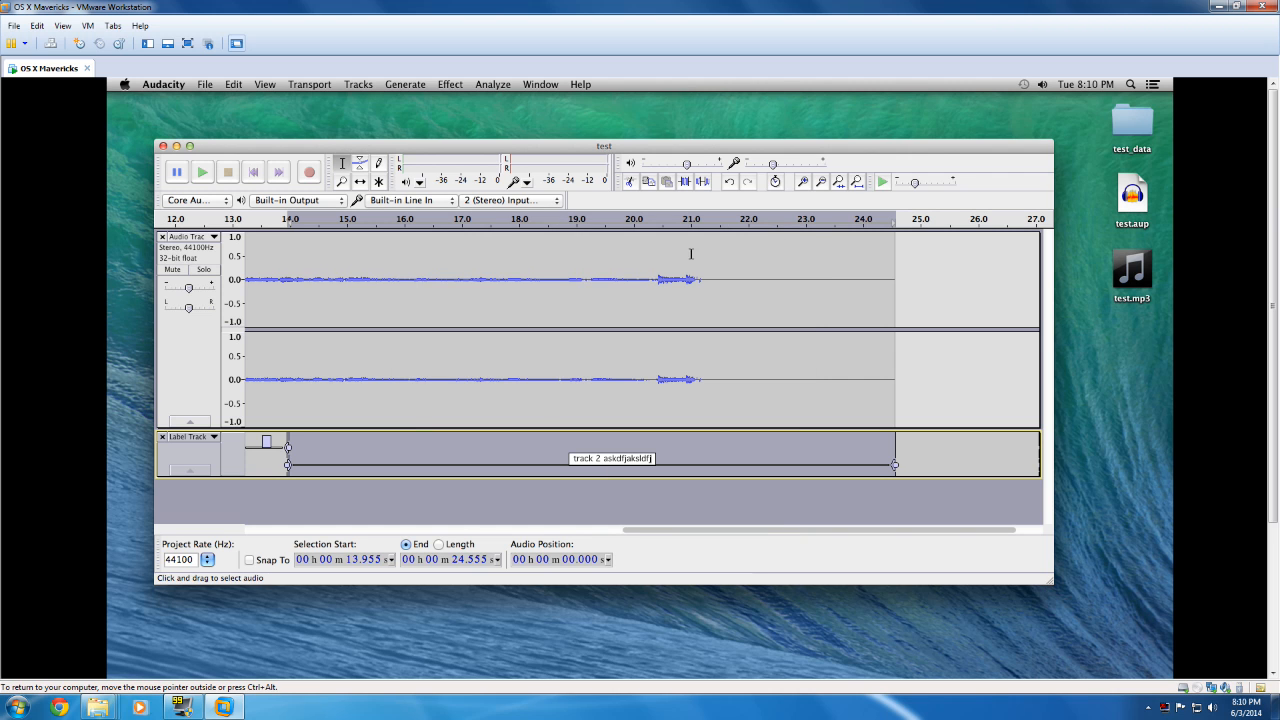
Step: Minimize the project window and move the two newly exported MP3 files to an empty area of the desktop
click(176, 145)
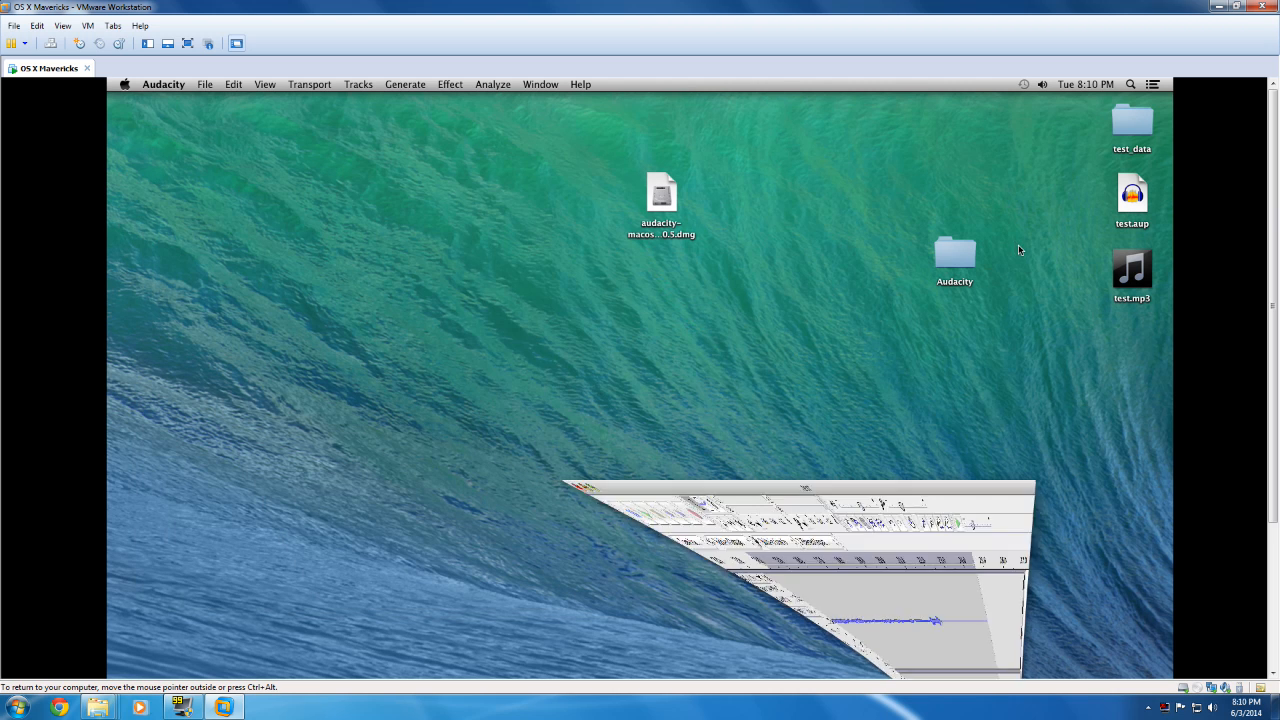
drag(1131, 493, 1116, 346)
drag(1126, 337, 368, 191)
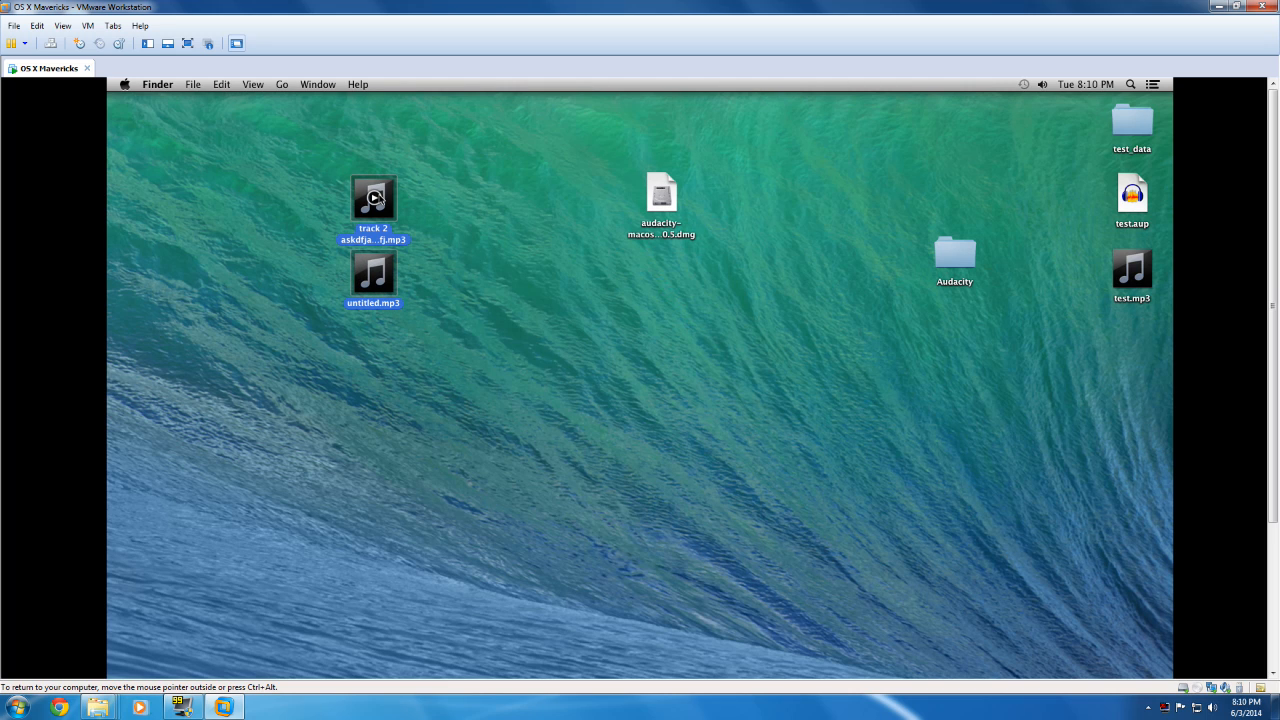
Step: Open both exported MP3 files in iTunes, move the iTunes window aside, and close it
right_click(377, 198)
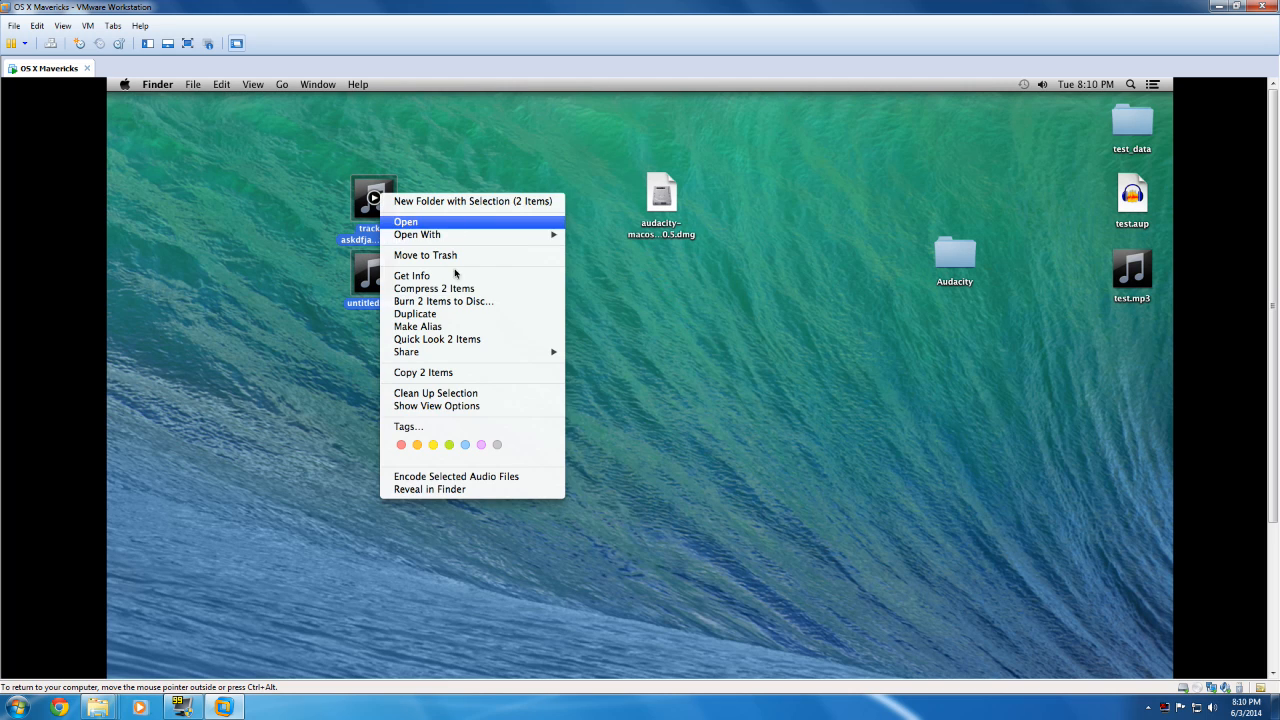
click(400, 221)
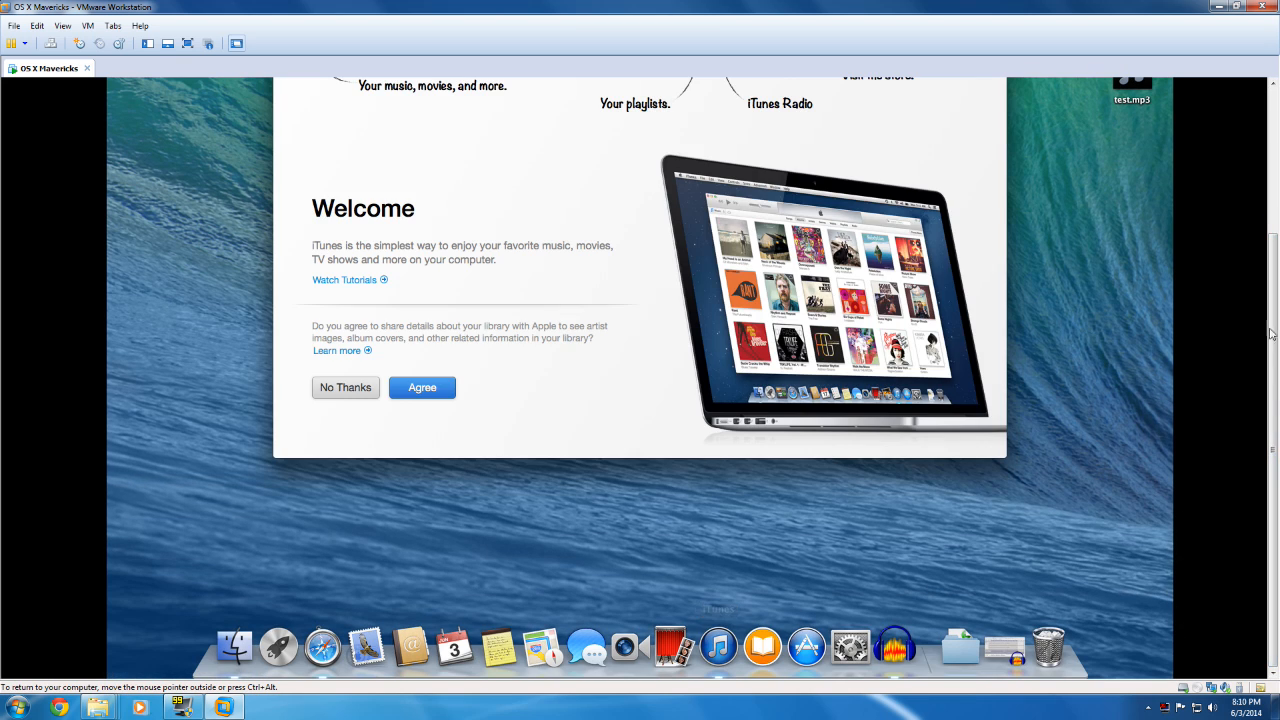
drag(1272, 244, 1268, 90)
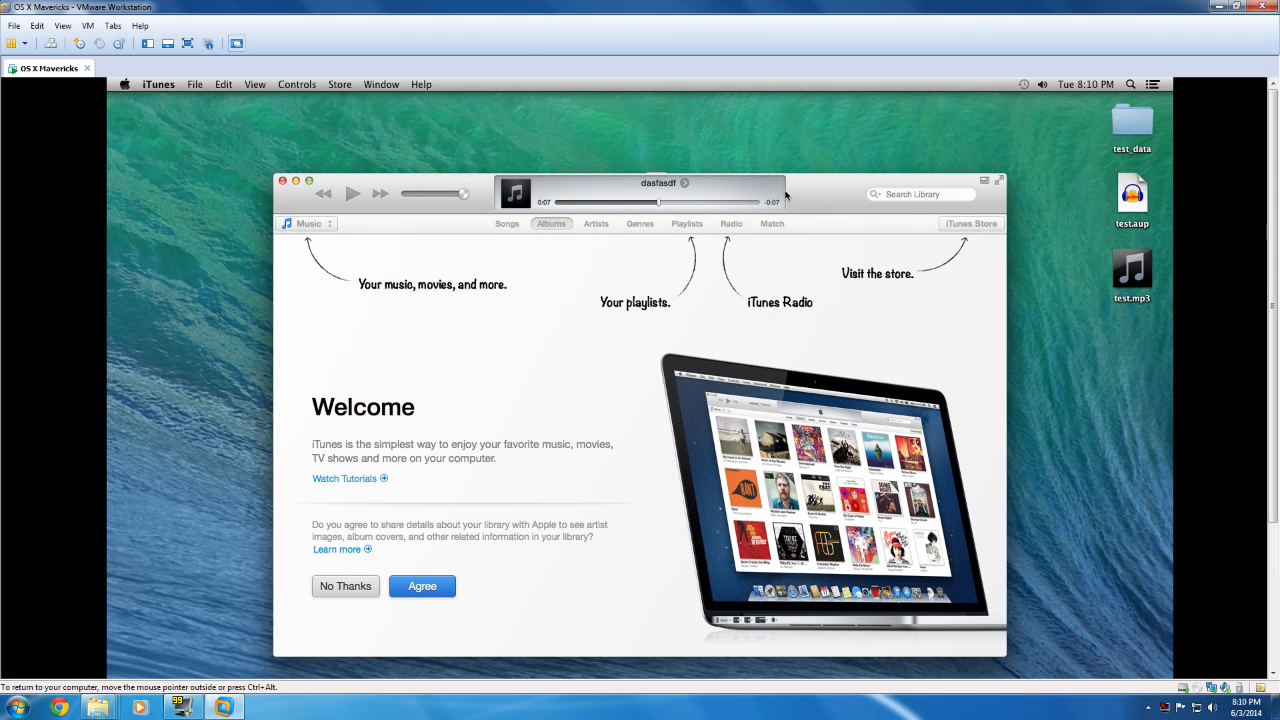
drag(433, 186, 660, 181)
click(389, 240)
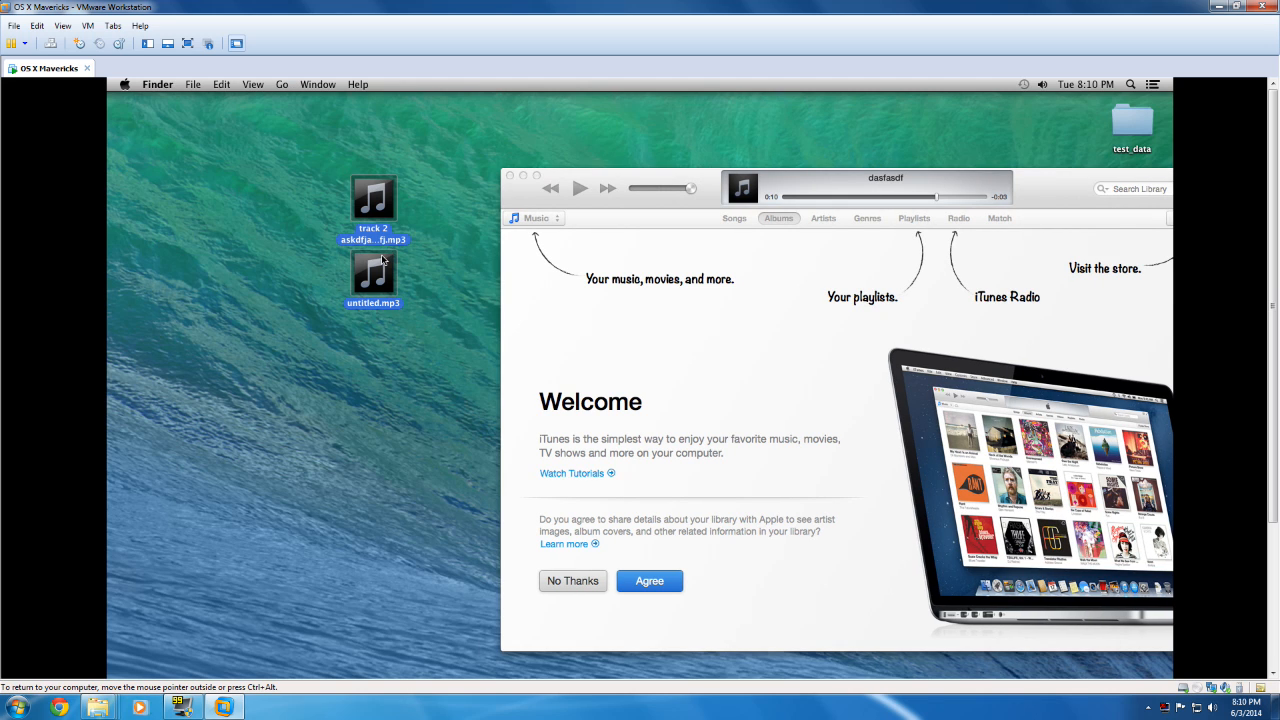
mouse_move(361, 204)
click(510, 176)
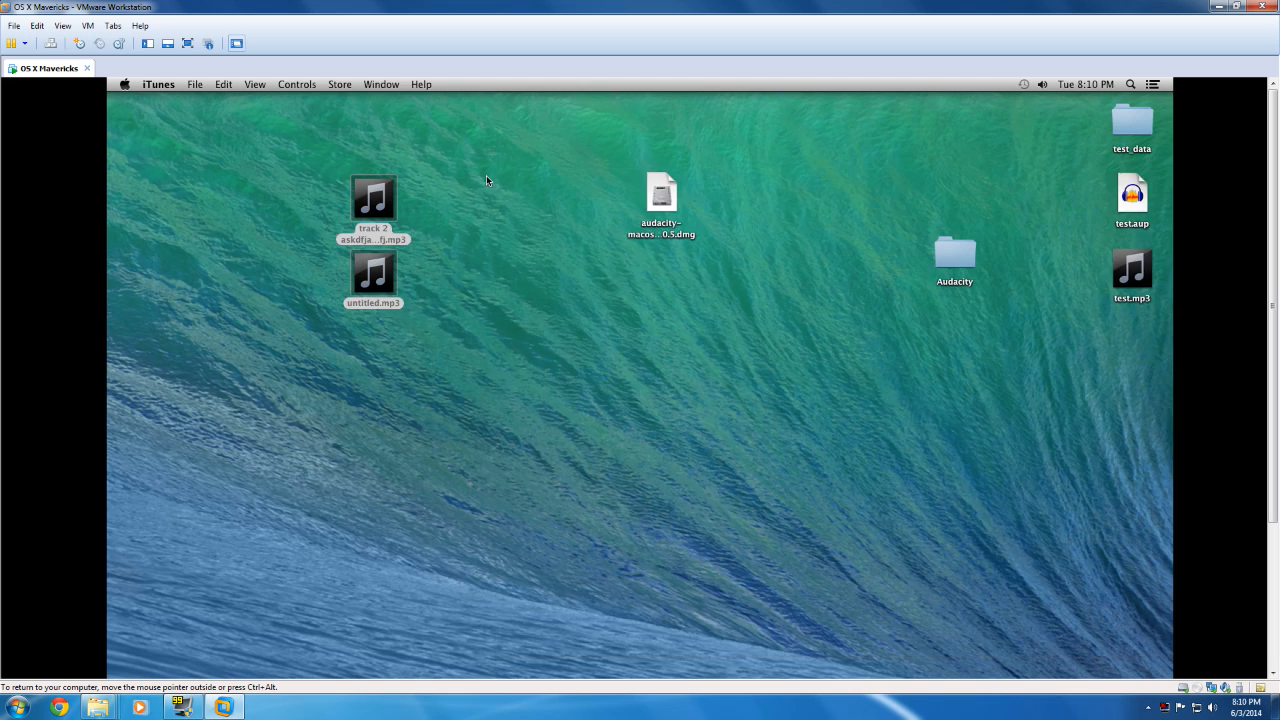
Step: Open the file info of "track 2 askdfjaksldfj.mp3" and expand its Open with, Name & Extension and More Info sections
click(418, 276)
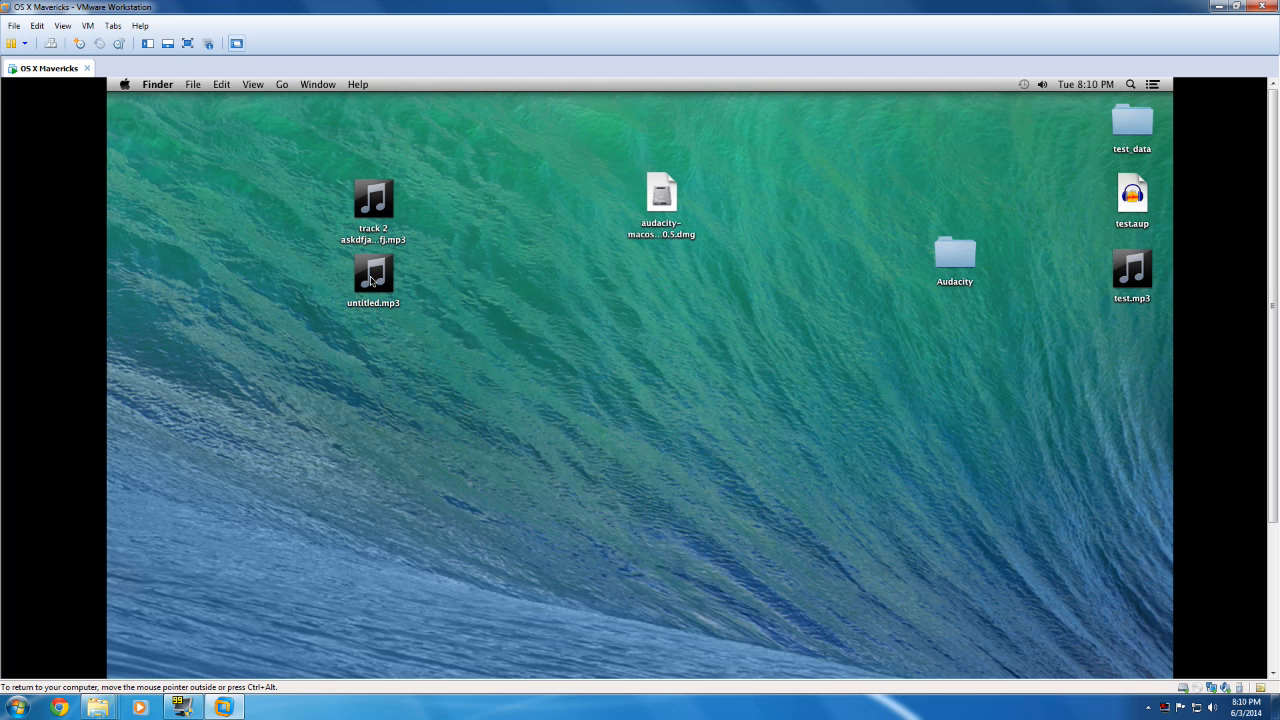
click(373, 274)
click(374, 198)
right_click(376, 206)
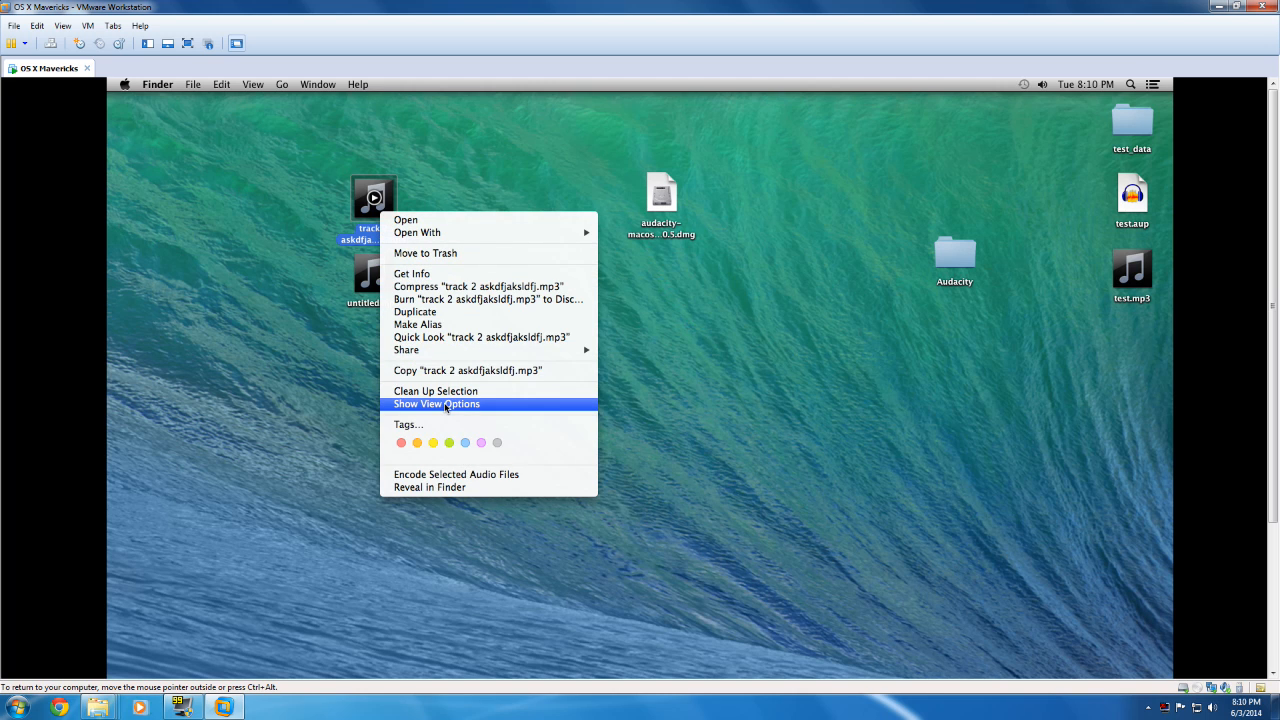
click(446, 404)
right_click(352, 208)
right_click(371, 197)
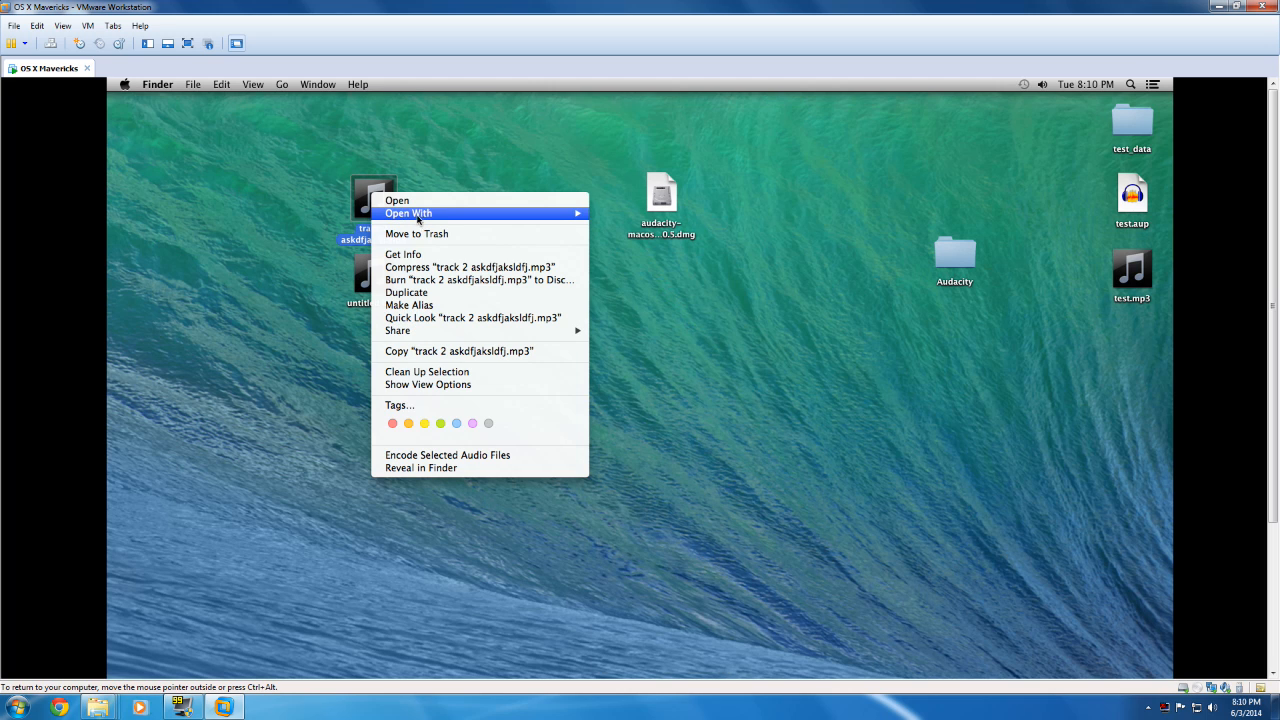
mouse_move(443, 215)
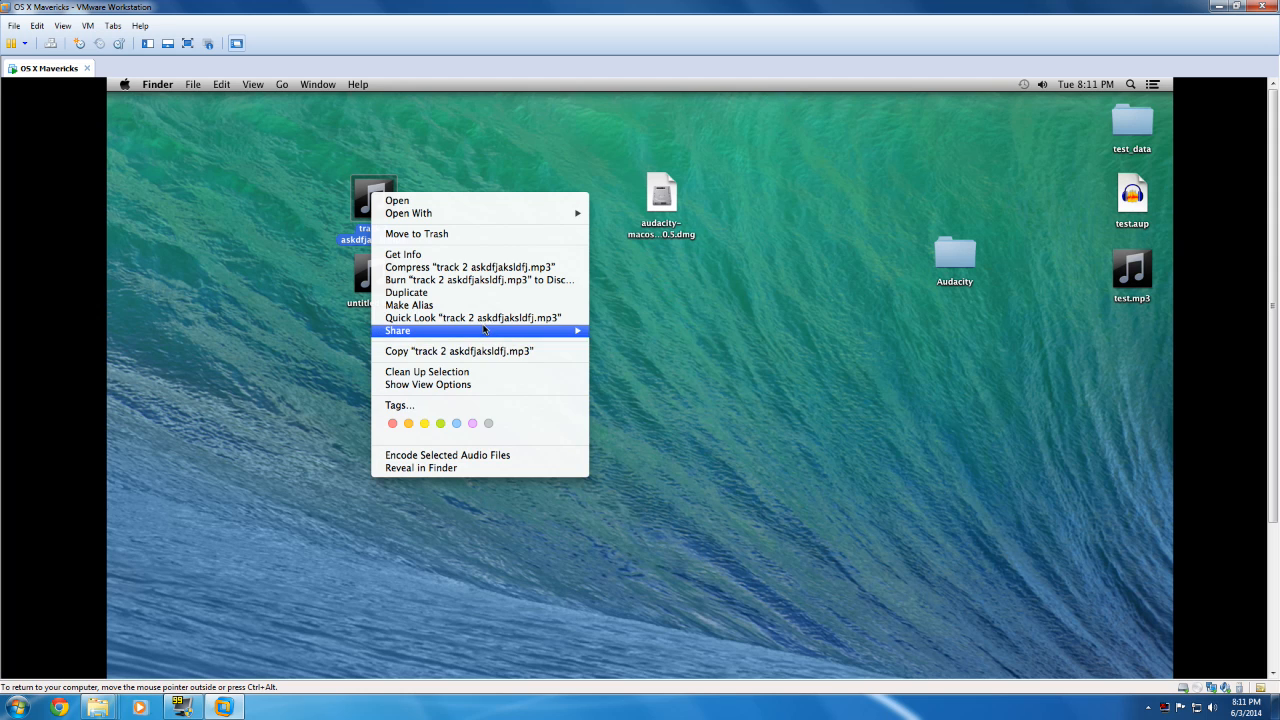
click(475, 254)
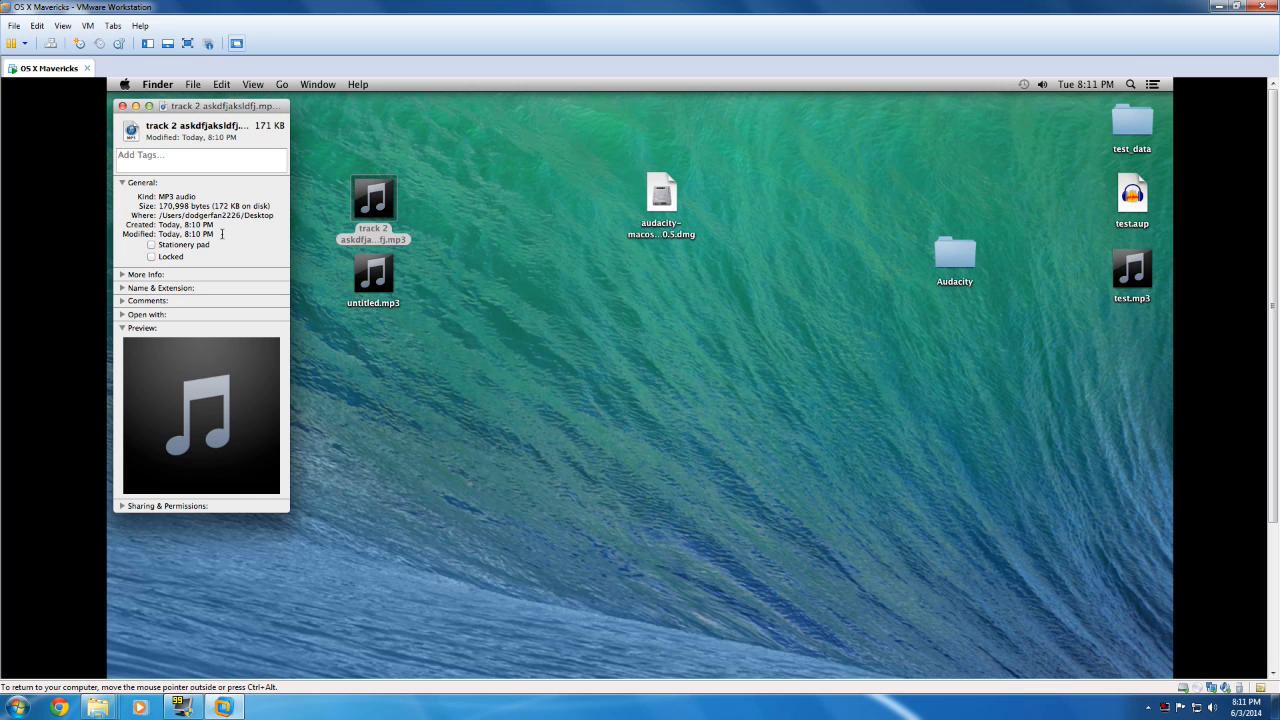
click(123, 314)
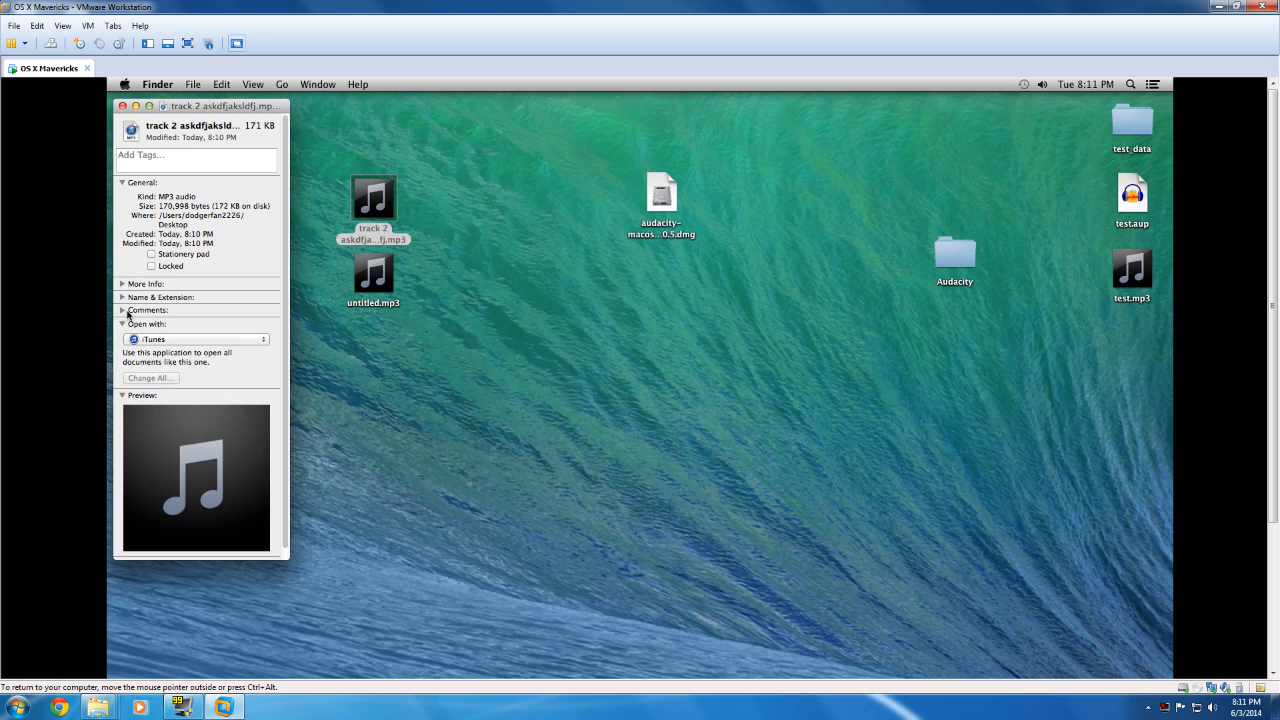
click(122, 297)
click(122, 284)
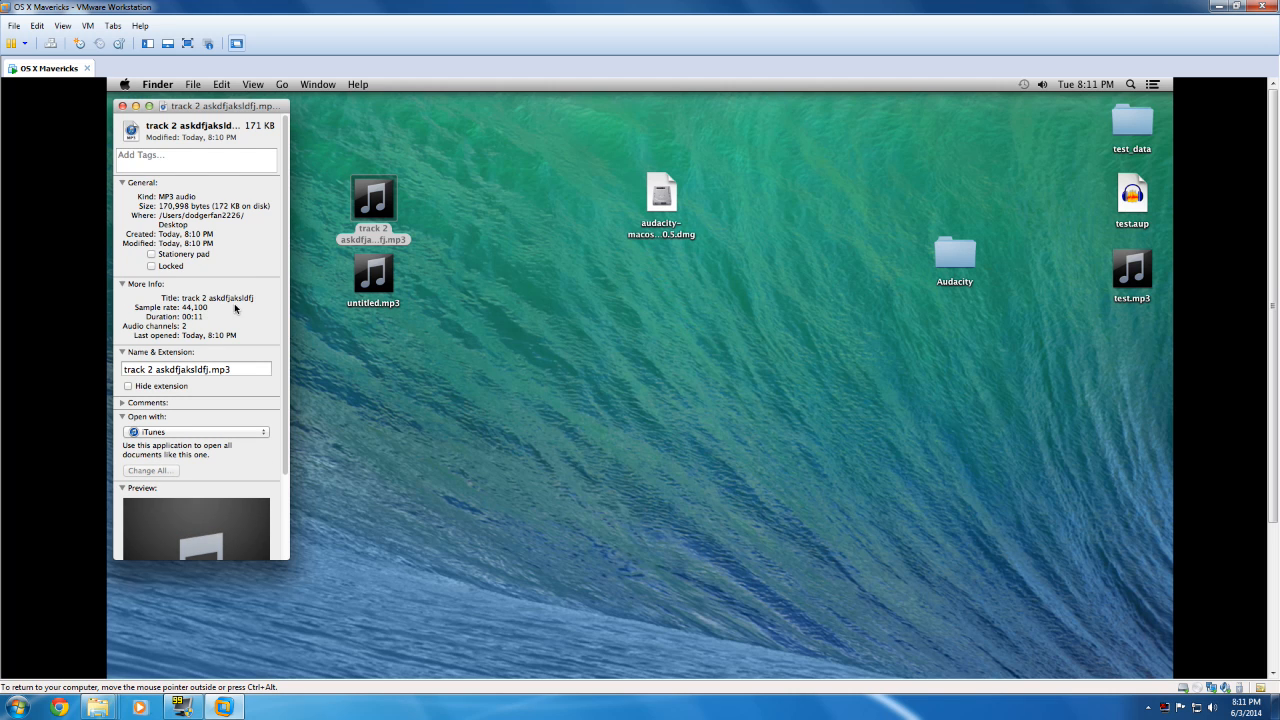
Step: Open the file info of untitled.mp3 to compare it with the second track's info, and close both info windows
right_click(372, 283)
click(376, 275)
click(374, 275)
right_click(390, 271)
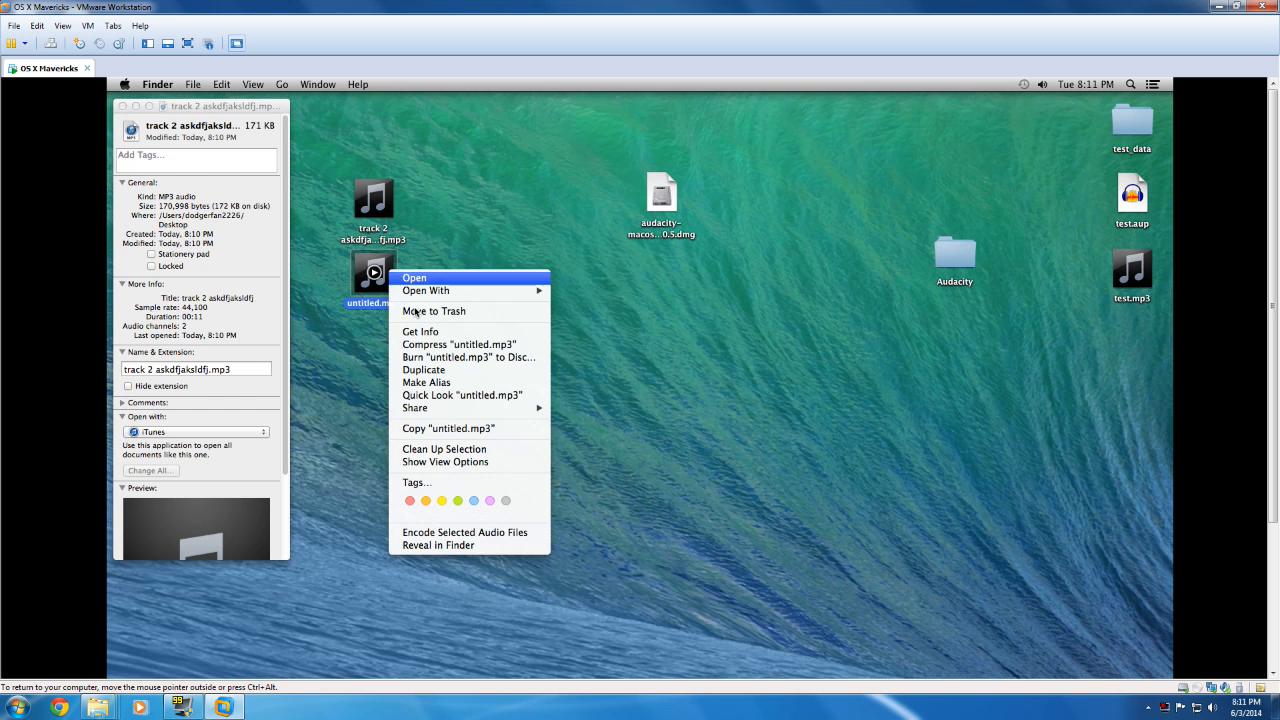
click(462, 331)
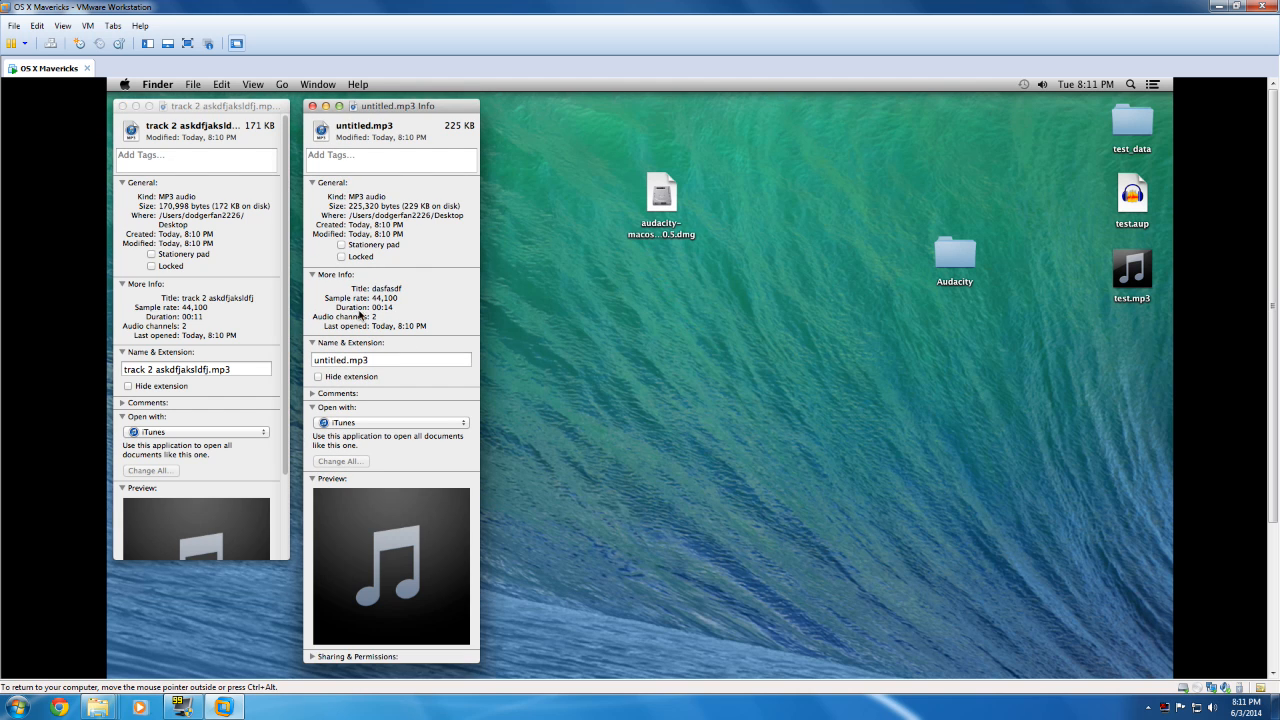
click(313, 106)
click(122, 106)
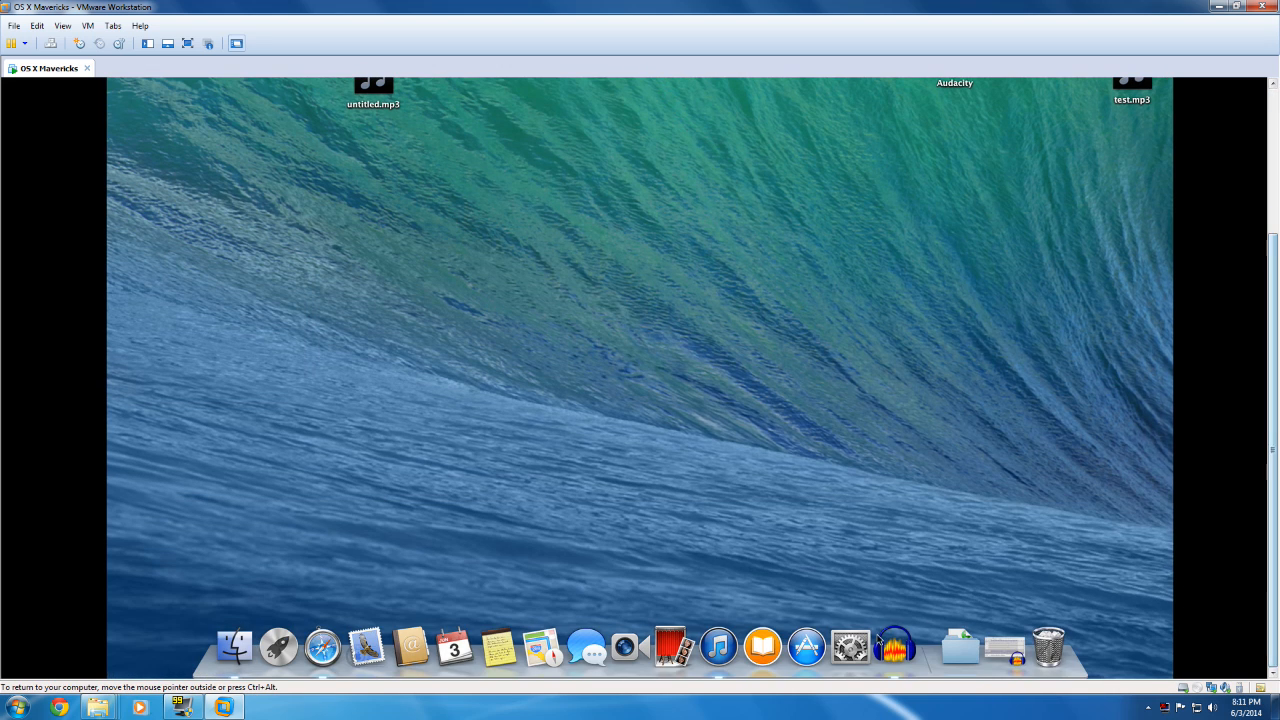
Step: Switch back to Audacity by restoring the minimized project window
click(882, 641)
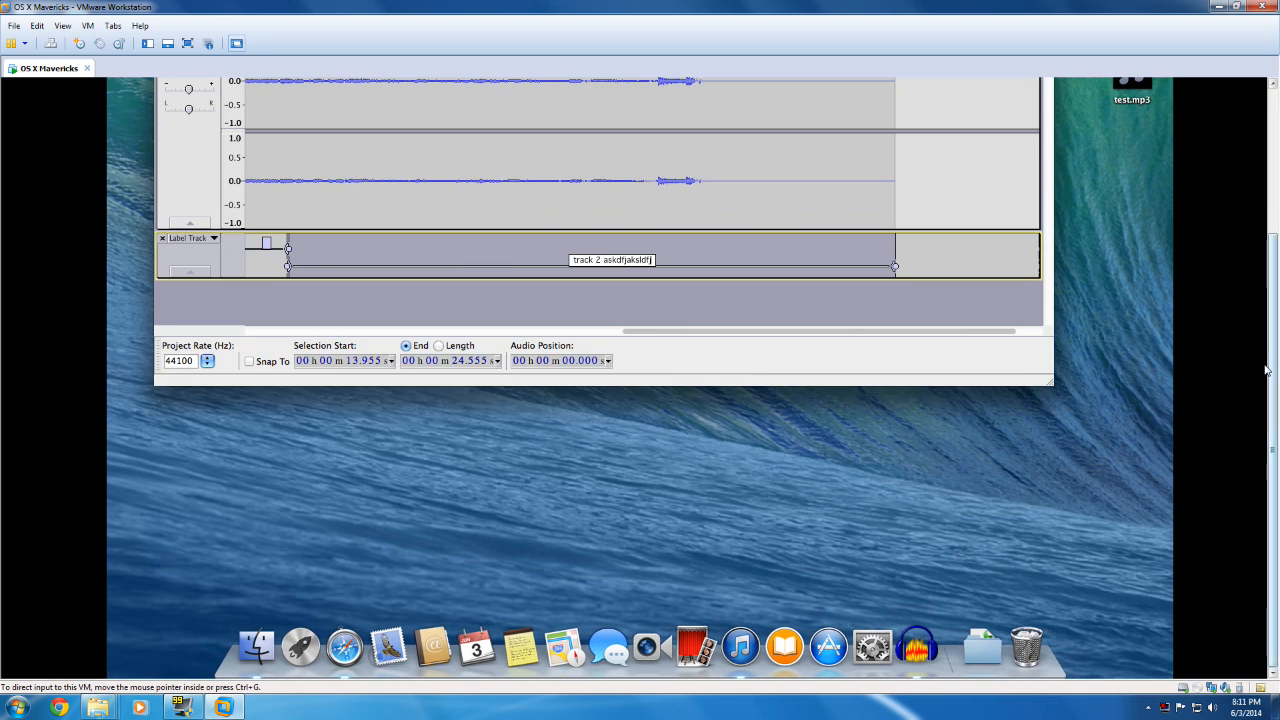
drag(1273, 345, 1274, 157)
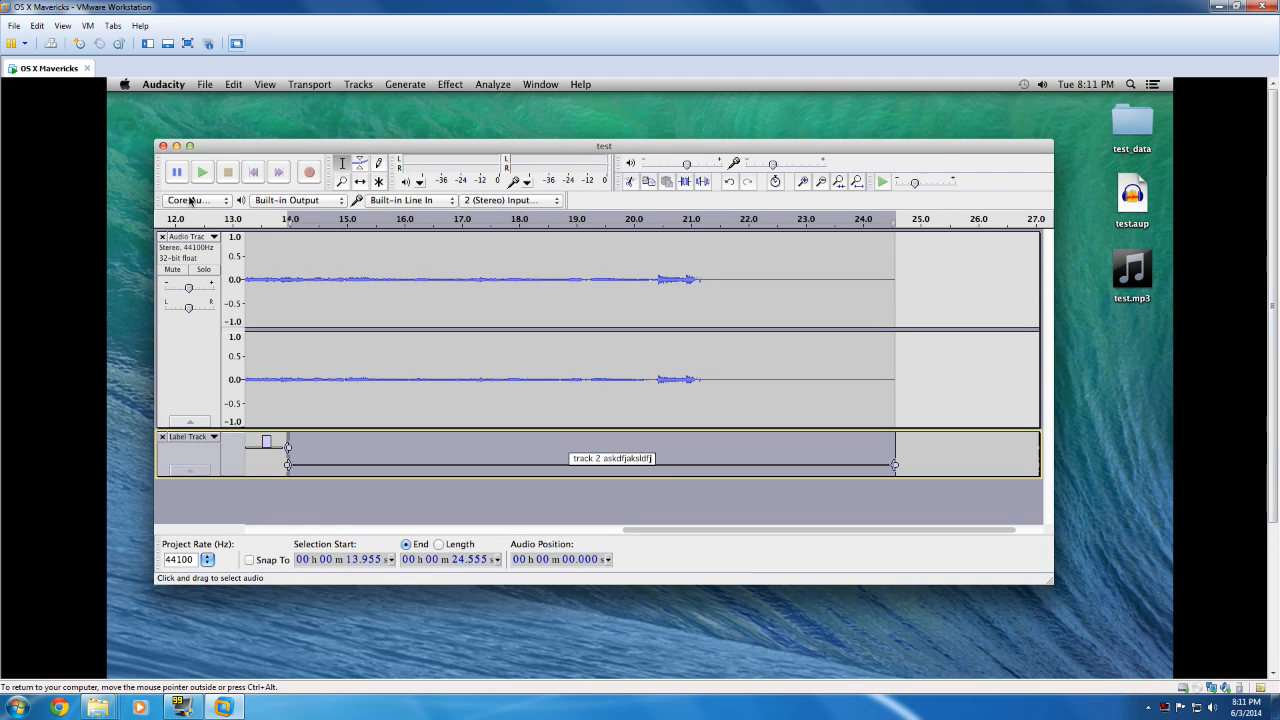